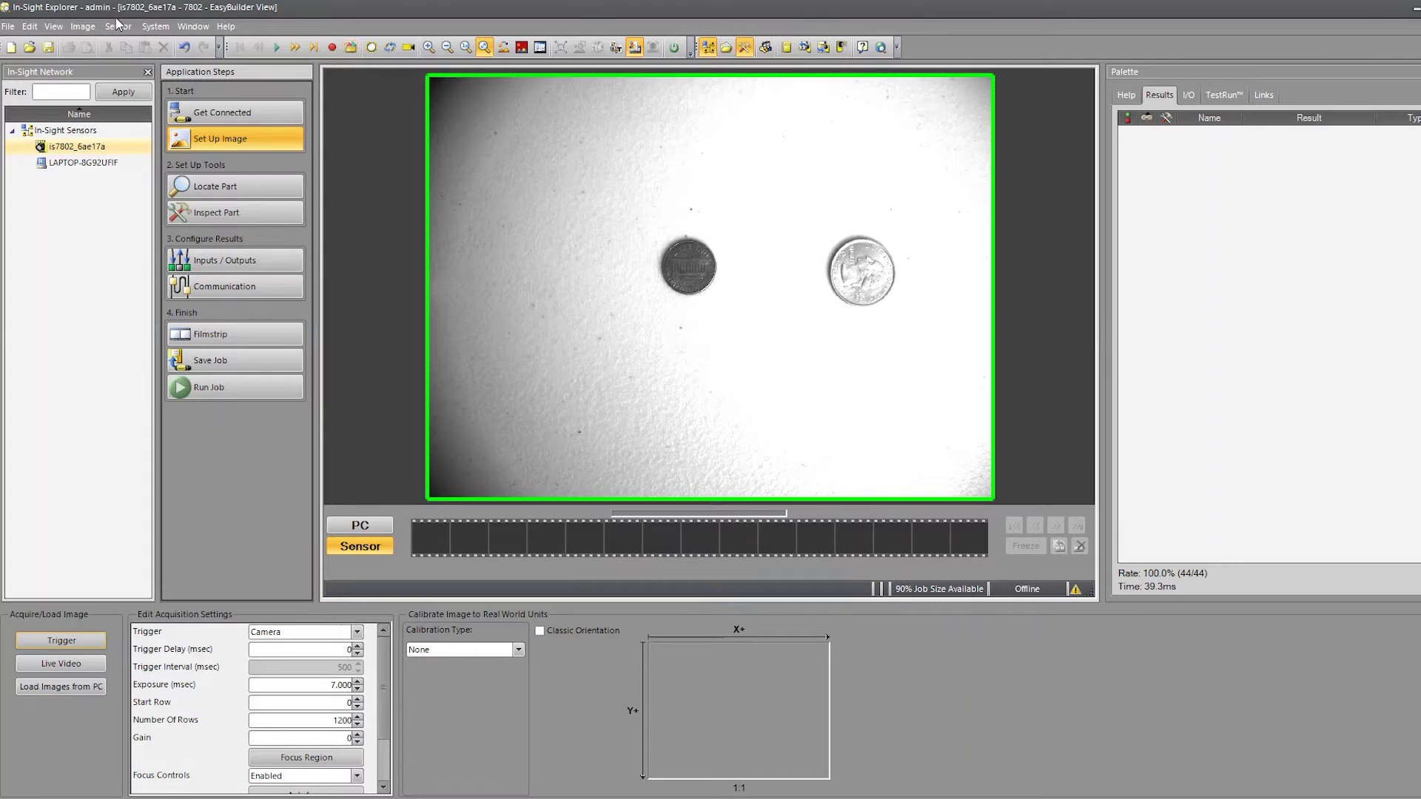
Step: Open the Record/Playback options and clear all recorded images from the Pass record folder
{"action": "left_click", "coordinate": [90, 26]}
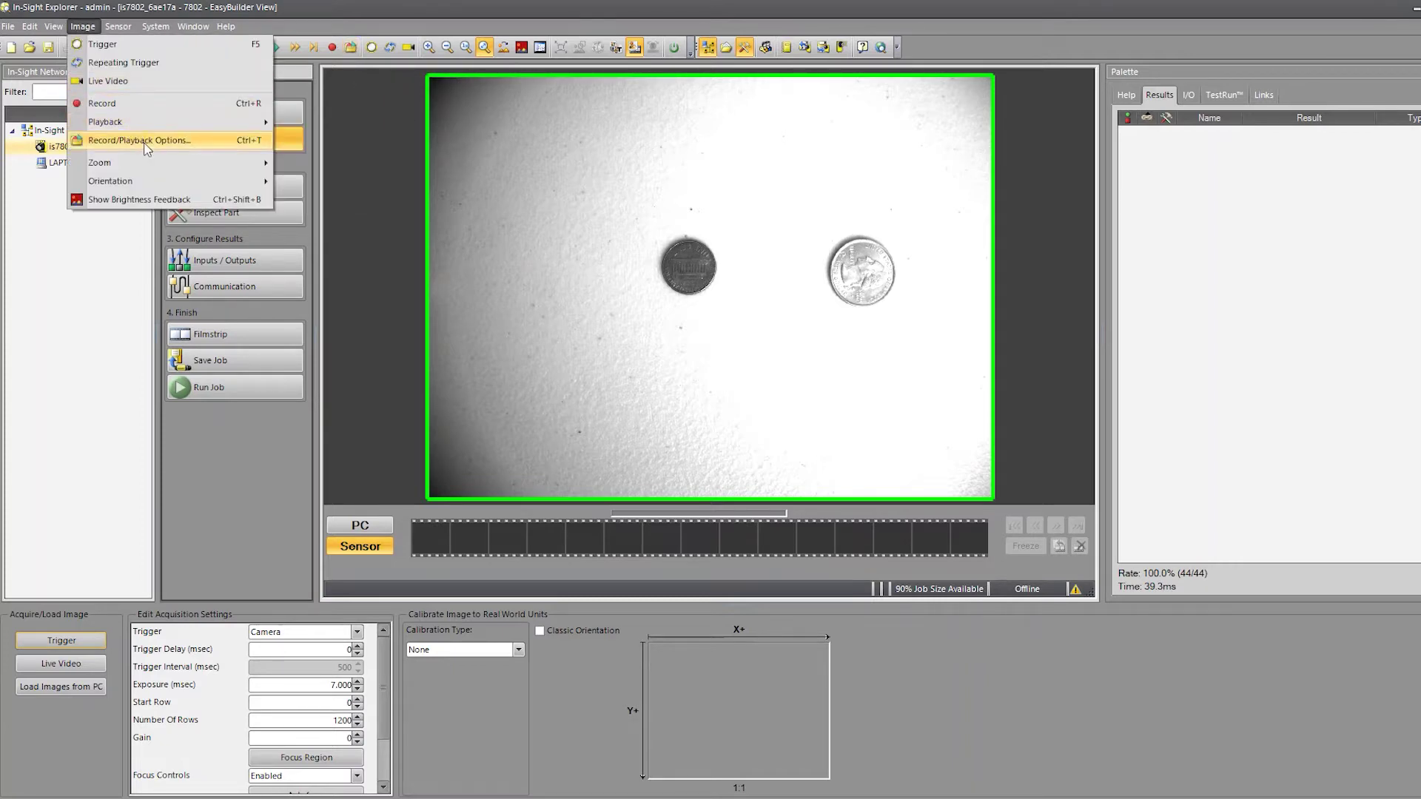
{"action": "left_click", "coordinate": [347, 51]}
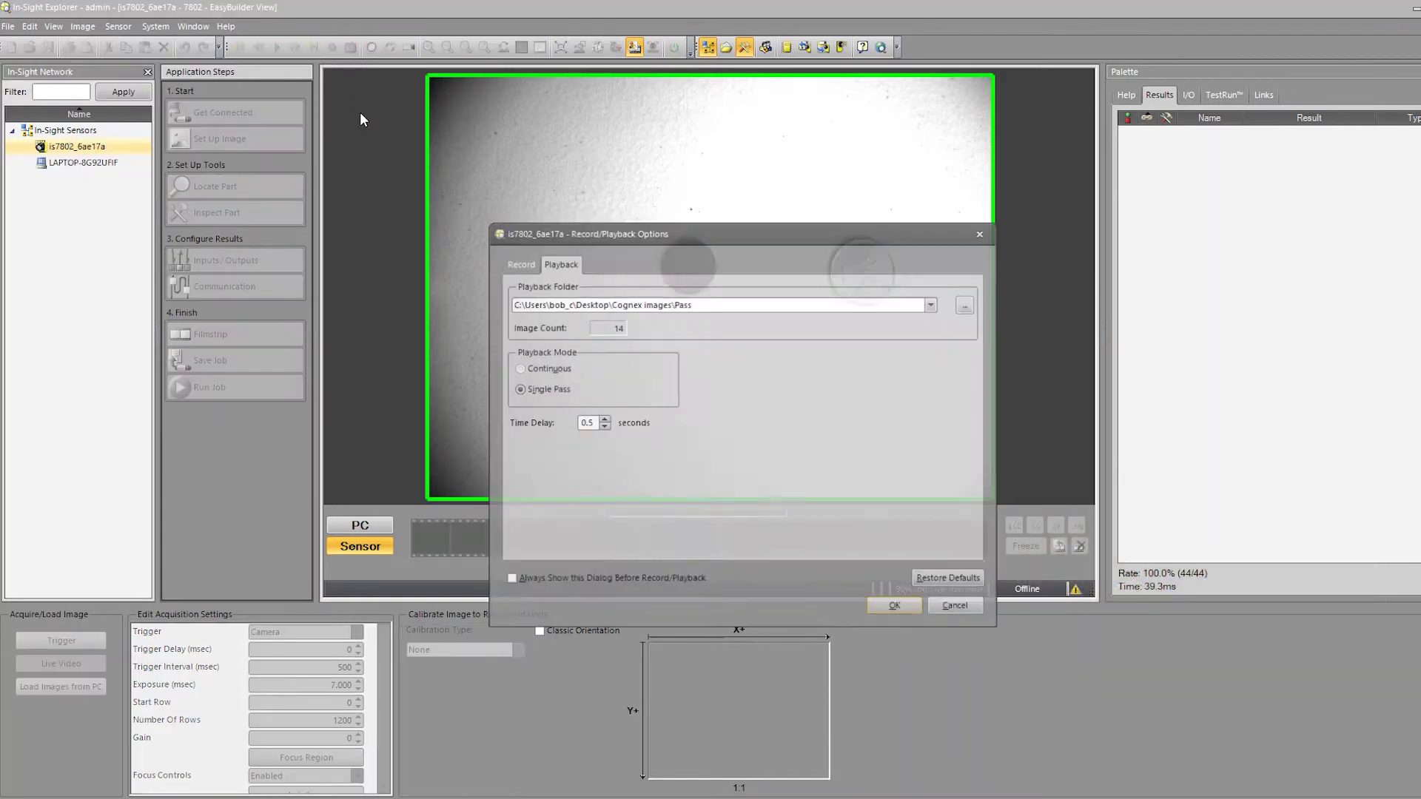
{"action": "left_click", "coordinate": [533, 263]}
{"action": "left_click", "coordinate": [556, 265]}
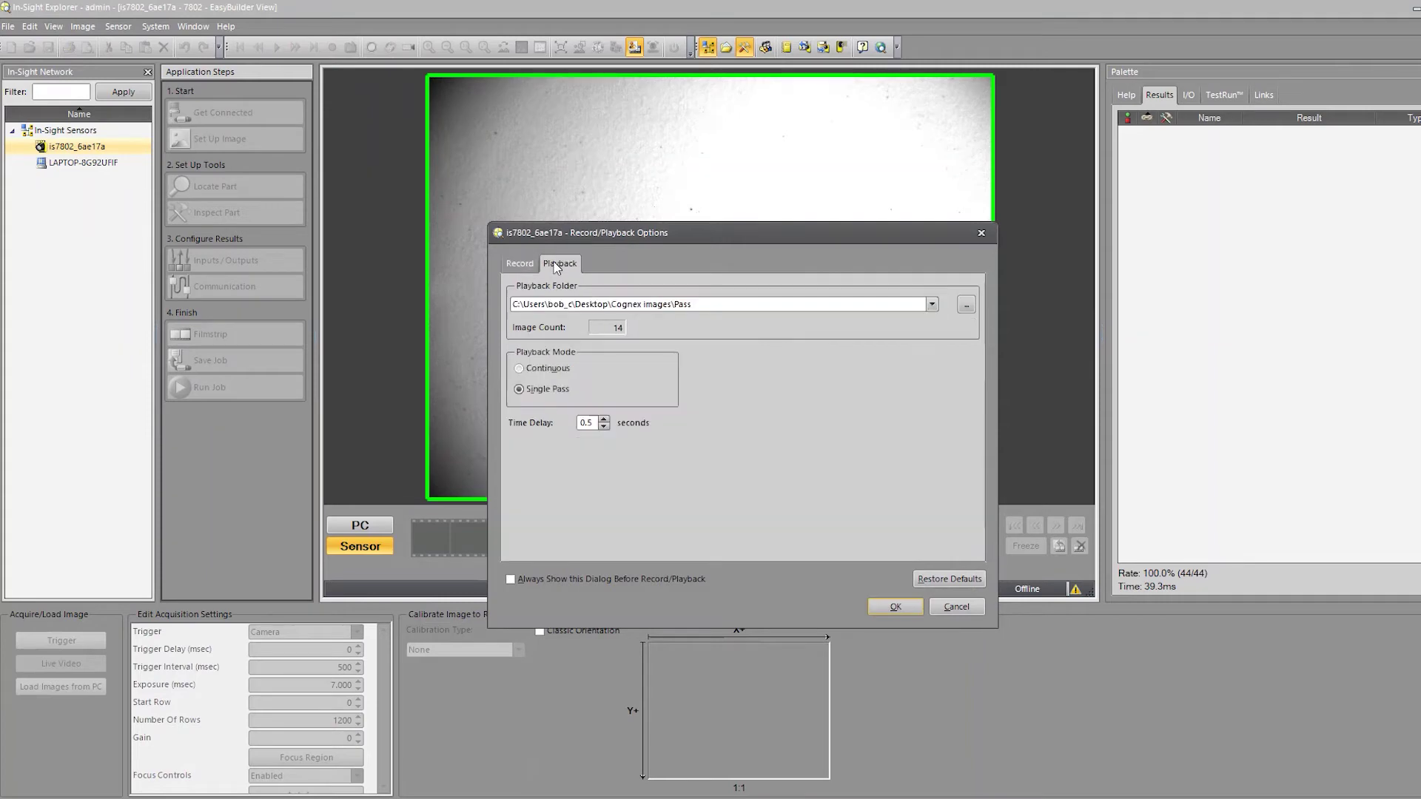
{"action": "left_click", "coordinate": [520, 264]}
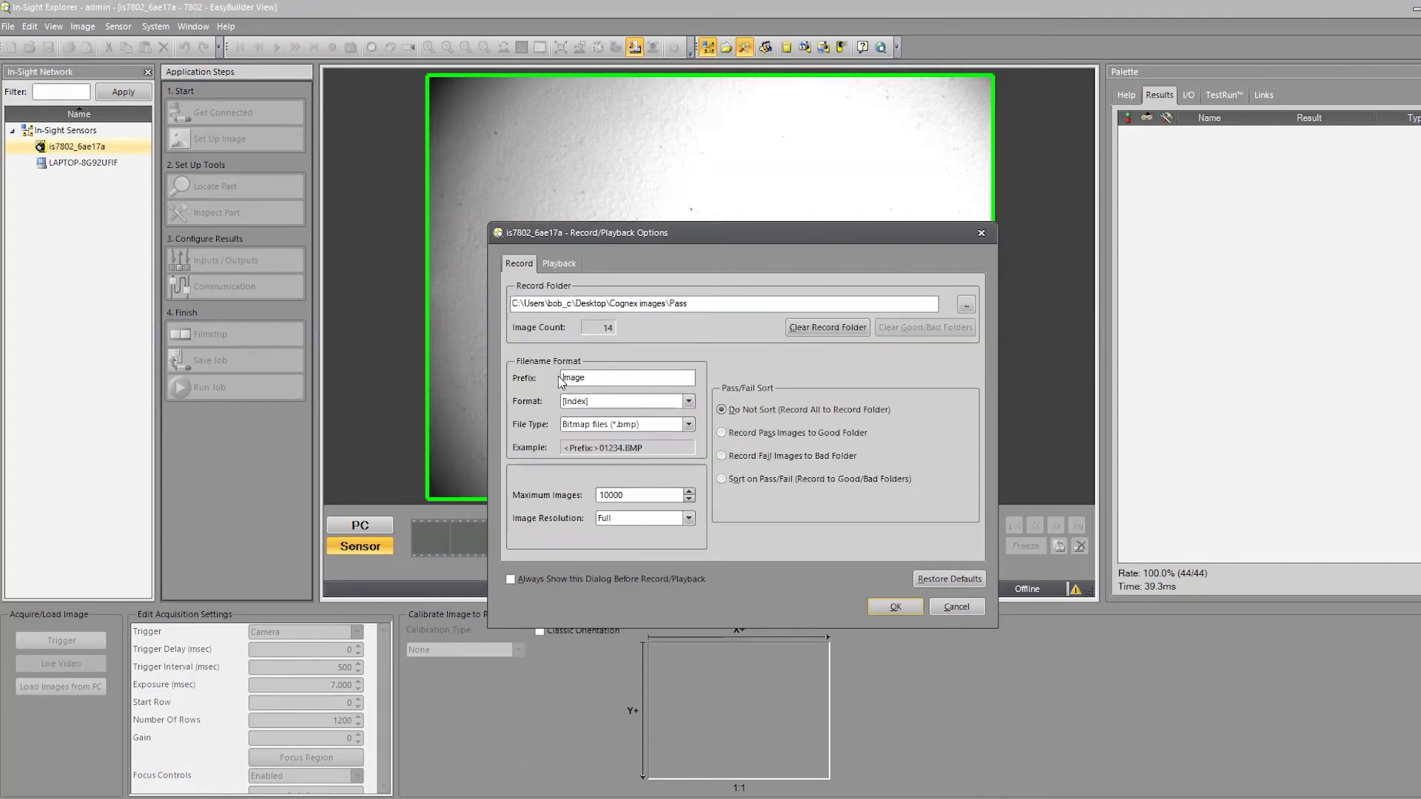
{"action": "left_click_drag", "start_coordinate": [514, 304], "coordinate": [707, 296]}
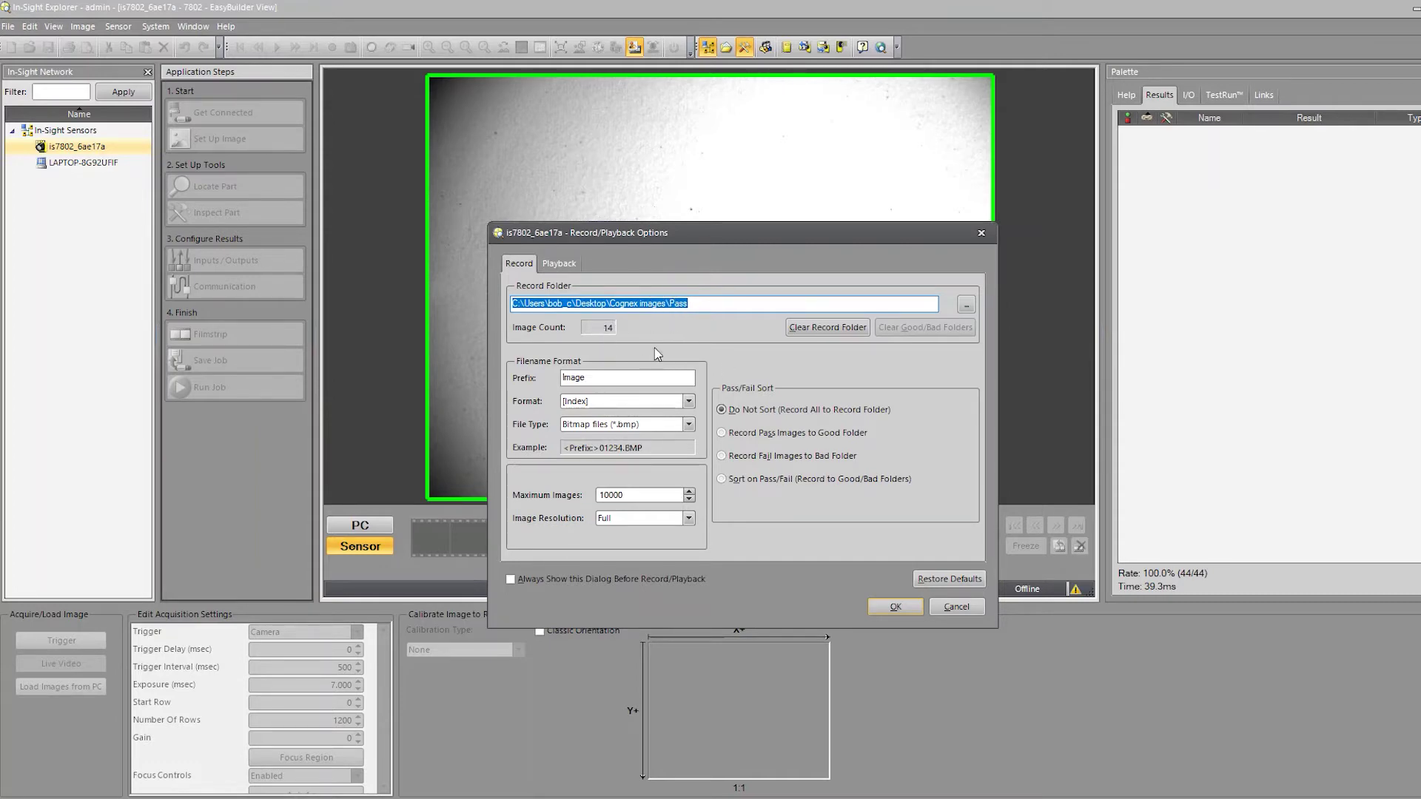
{"action": "key", "text": "End"}
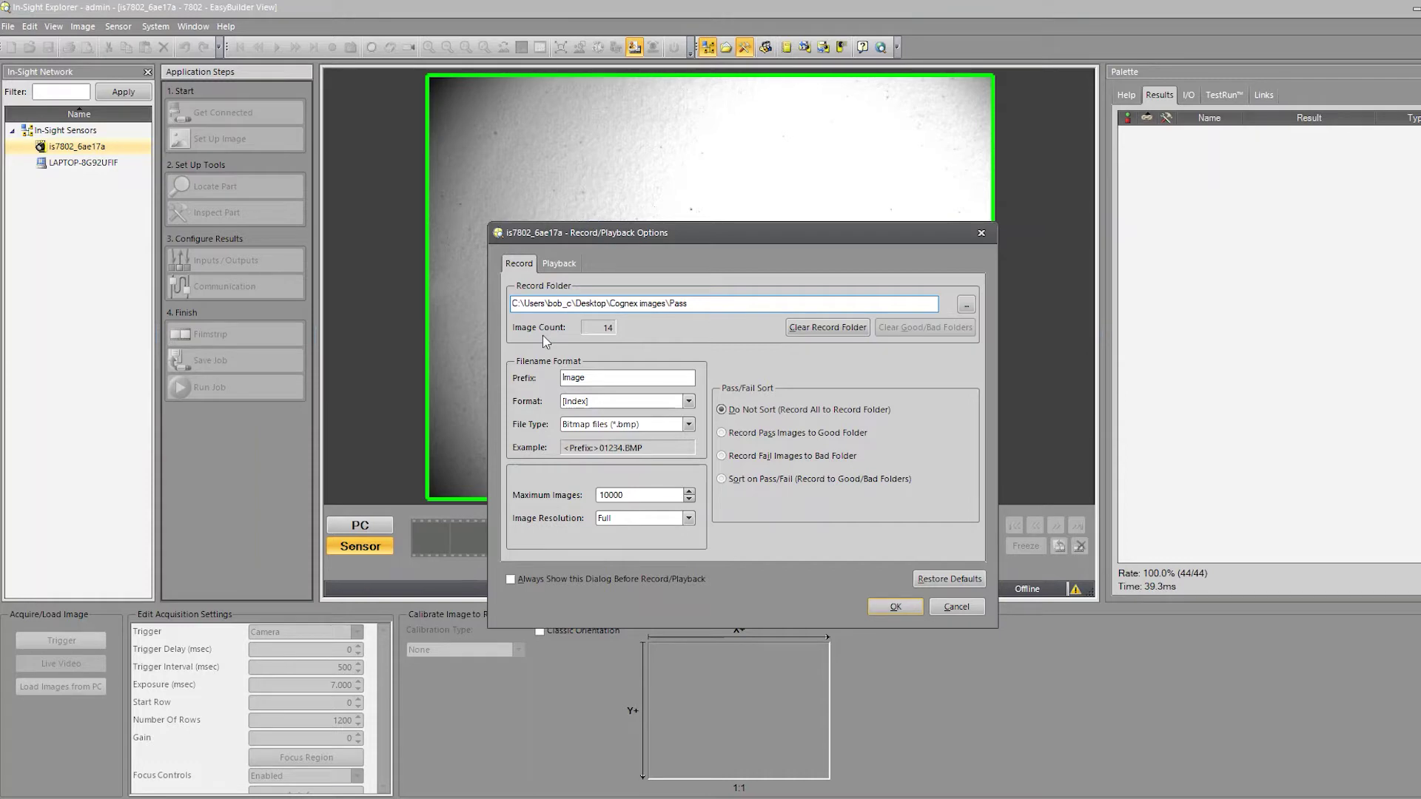
{"action": "left_click", "coordinate": [827, 328]}
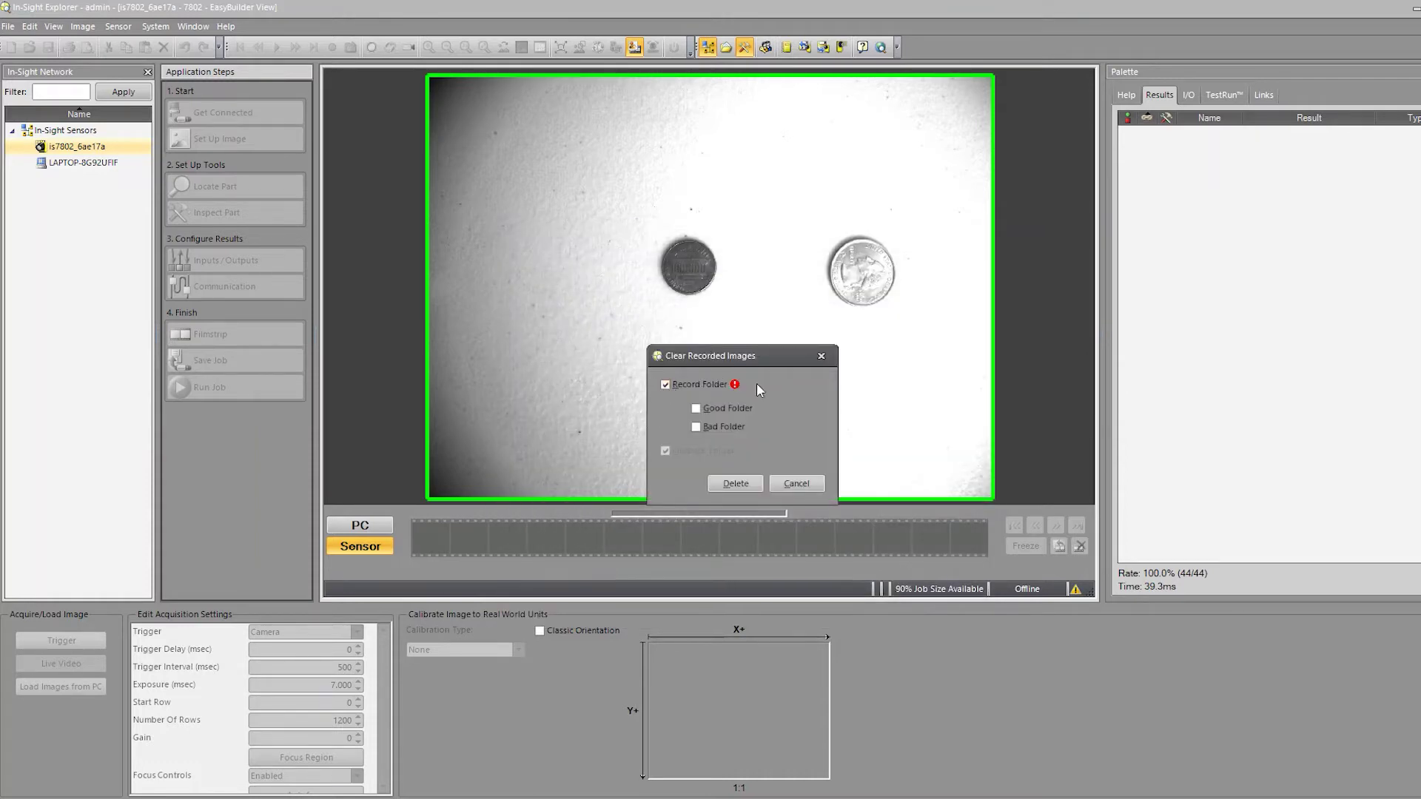
{"action": "left_click", "coordinate": [731, 482]}
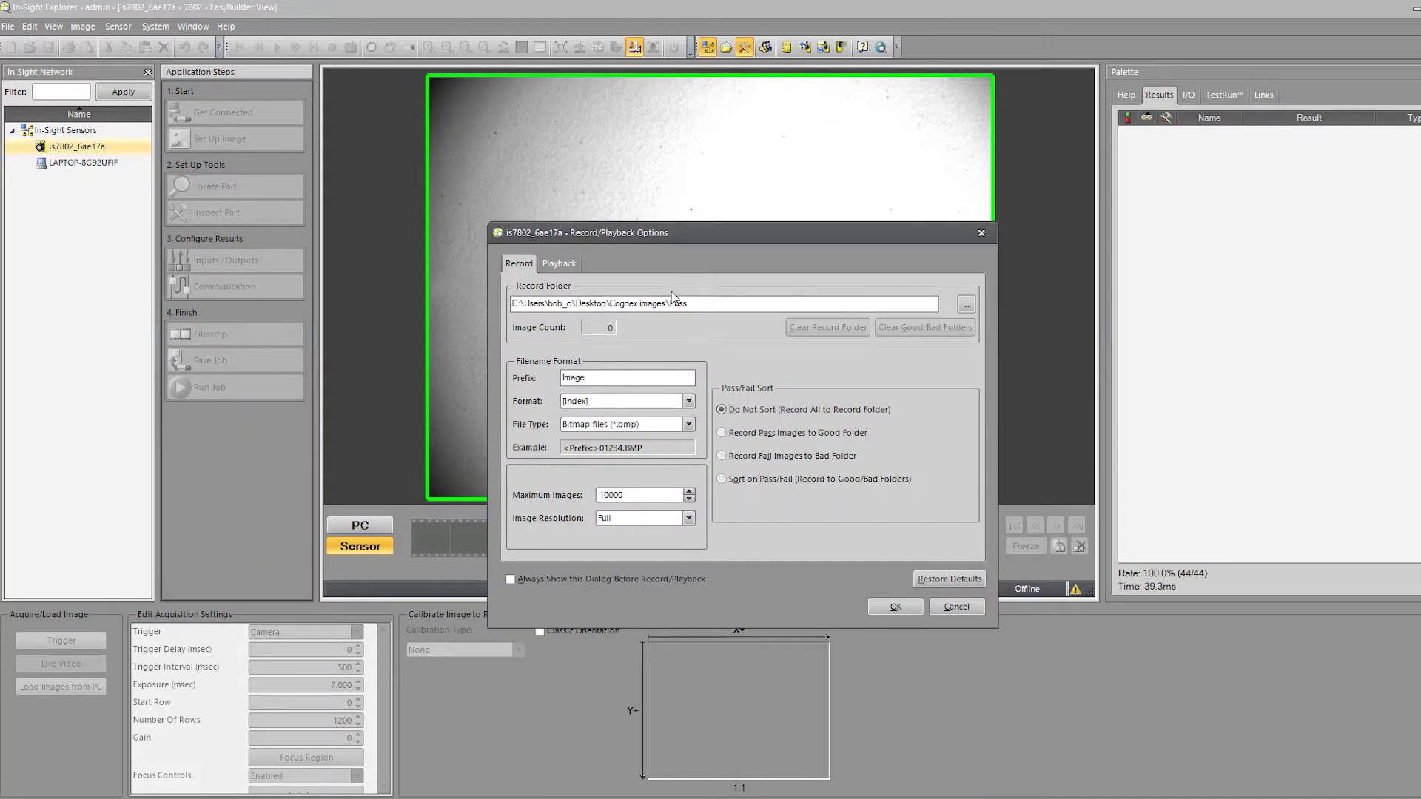
Step: Set recording to Do Not Sort with Bitmap files (*.bmp) as the file type, and accept the record options
{"action": "double_click", "coordinate": [702, 306]}
{"action": "left_click", "coordinate": [755, 438]}
{"action": "left_click", "coordinate": [750, 458]}
{"action": "left_click", "coordinate": [721, 433]}
{"action": "left_click", "coordinate": [722, 410]}
{"action": "double_click", "coordinate": [582, 379]}
{"action": "left_click", "coordinate": [640, 424]}
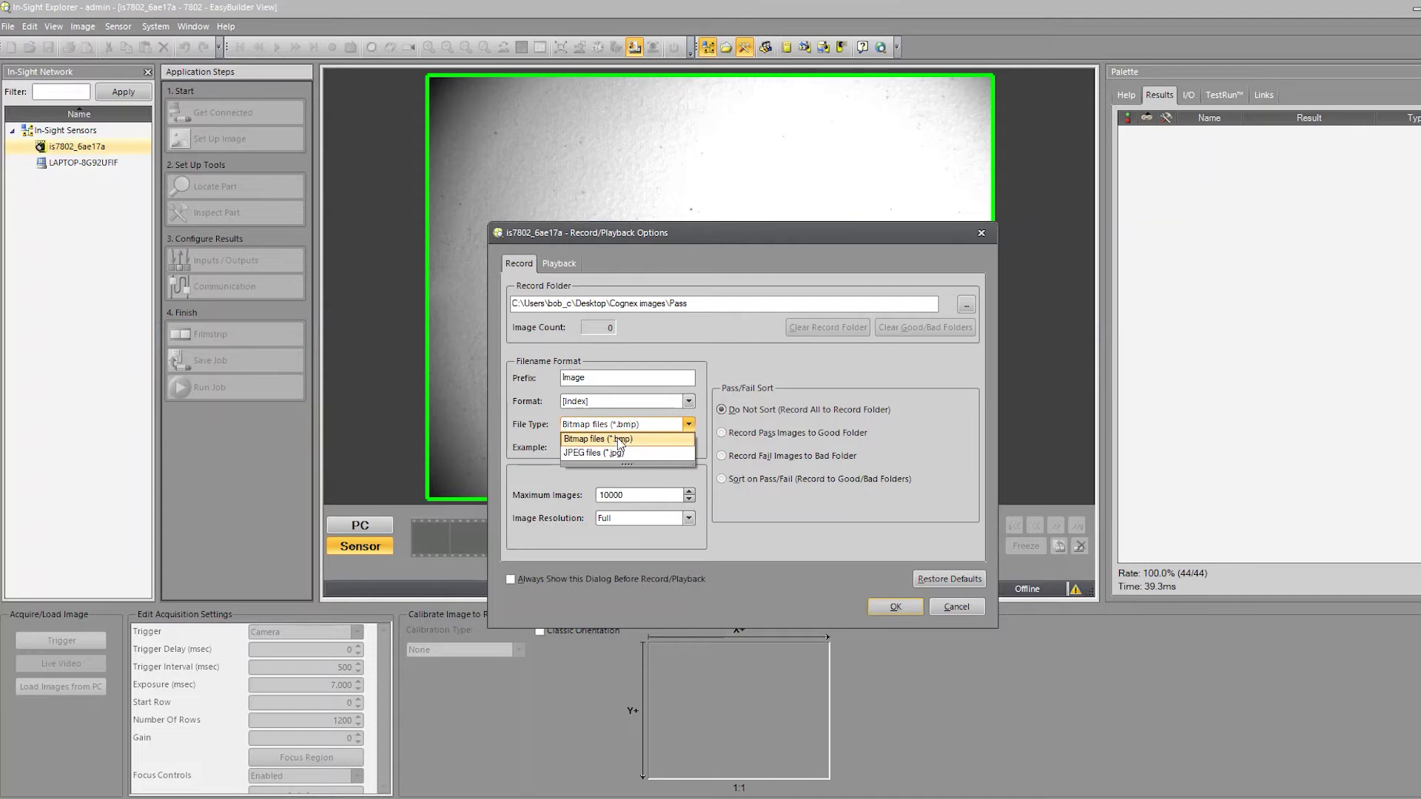
{"action": "left_click", "coordinate": [618, 441]}
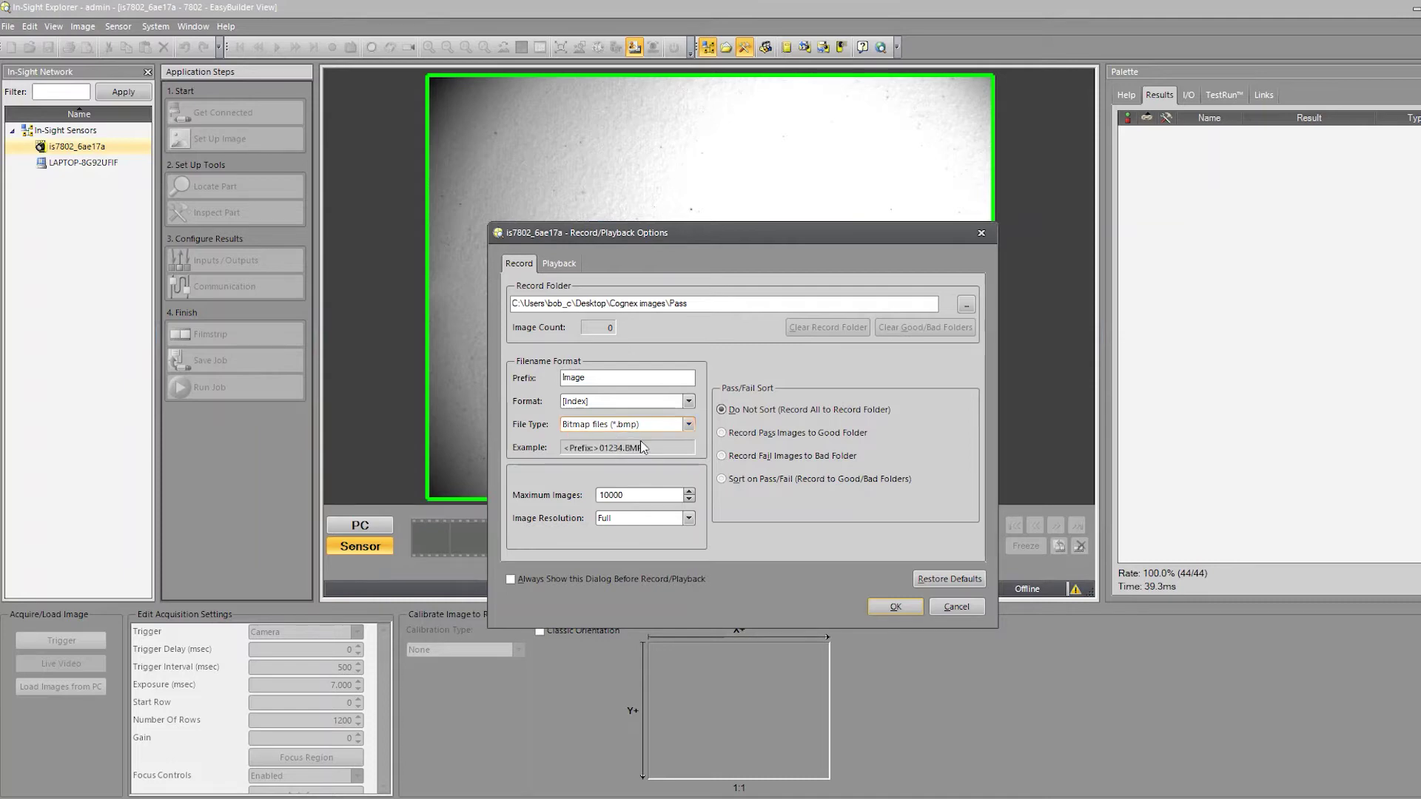
{"action": "left_click", "coordinate": [888, 609]}
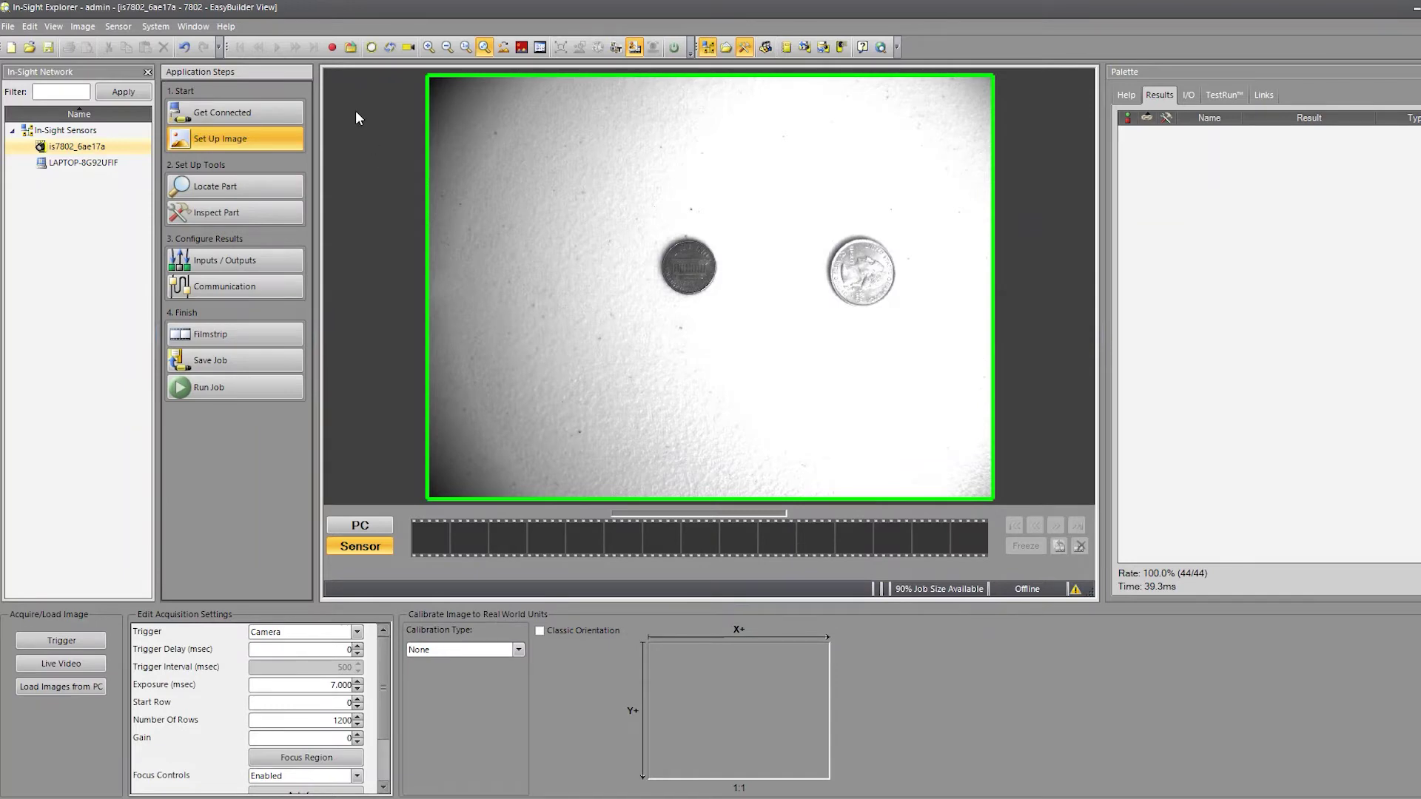
Step: Acquire a fresh image of the single dark coin, start recording, and capture two images to the Pass folder
{"action": "key", "text": "F5"}
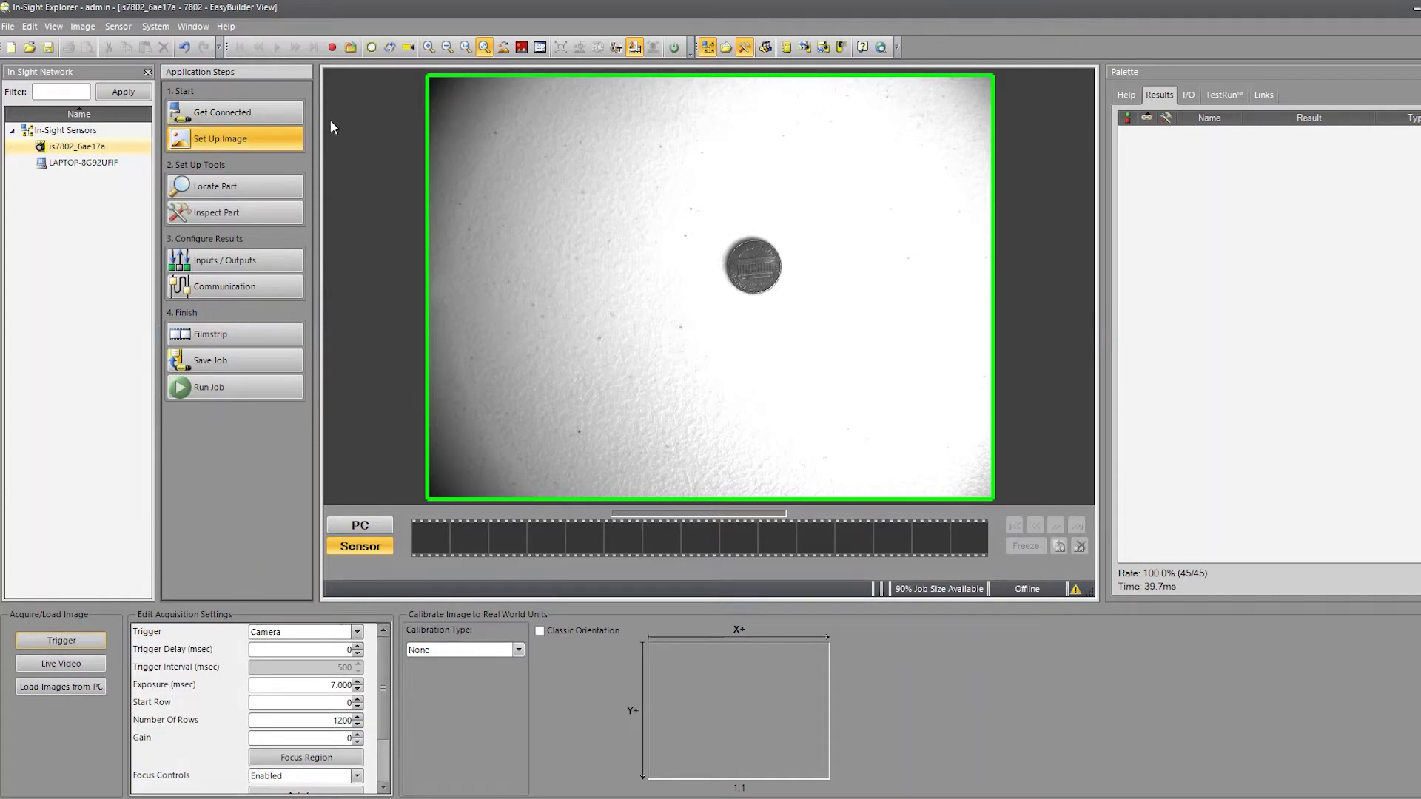
{"action": "left_click", "coordinate": [332, 49]}
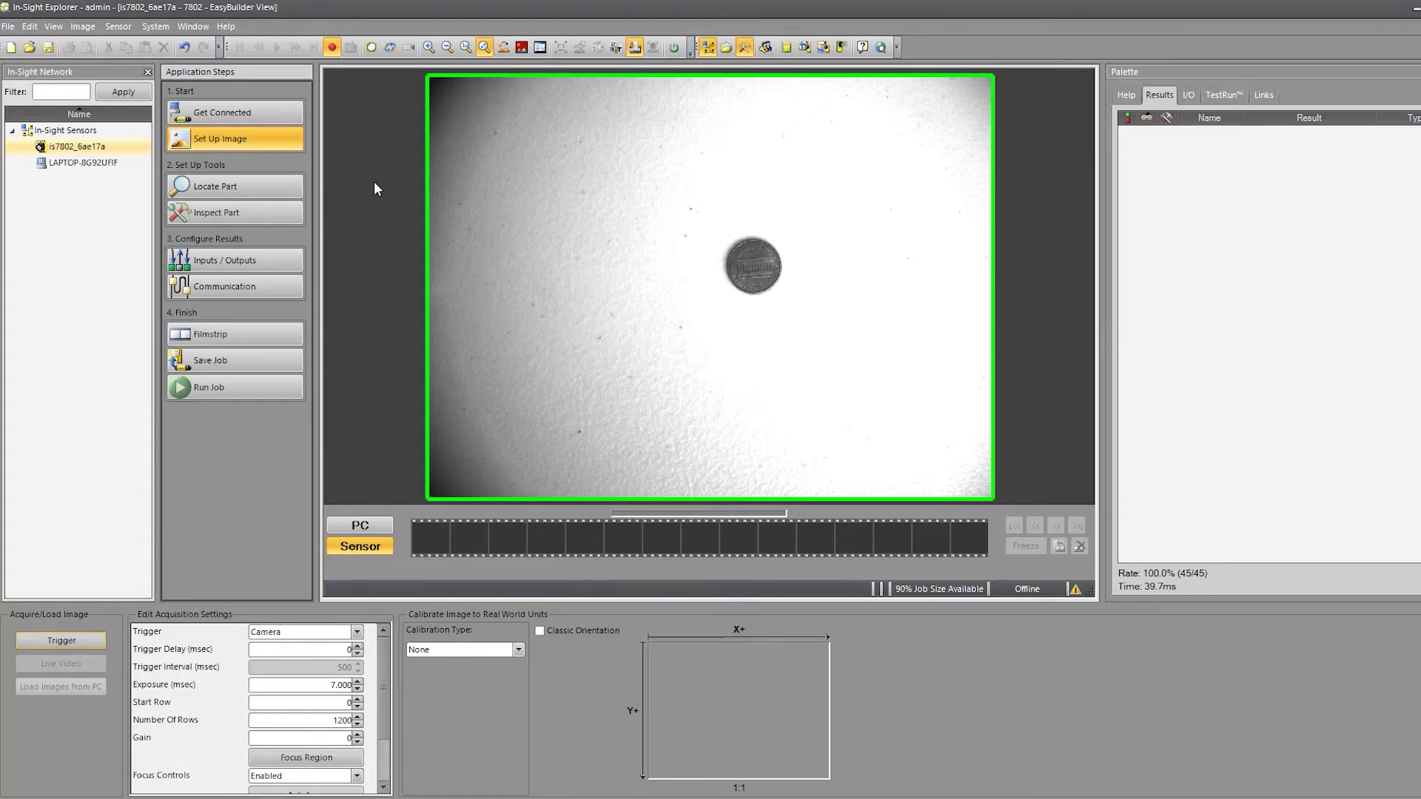
{"action": "left_click", "coordinate": [95, 642]}
{"action": "left_click", "coordinate": [62, 641]}
Step: Record six more images of the dark coin at different positions and rotations, and stop recording
{"action": "left_click", "coordinate": [83, 27]}
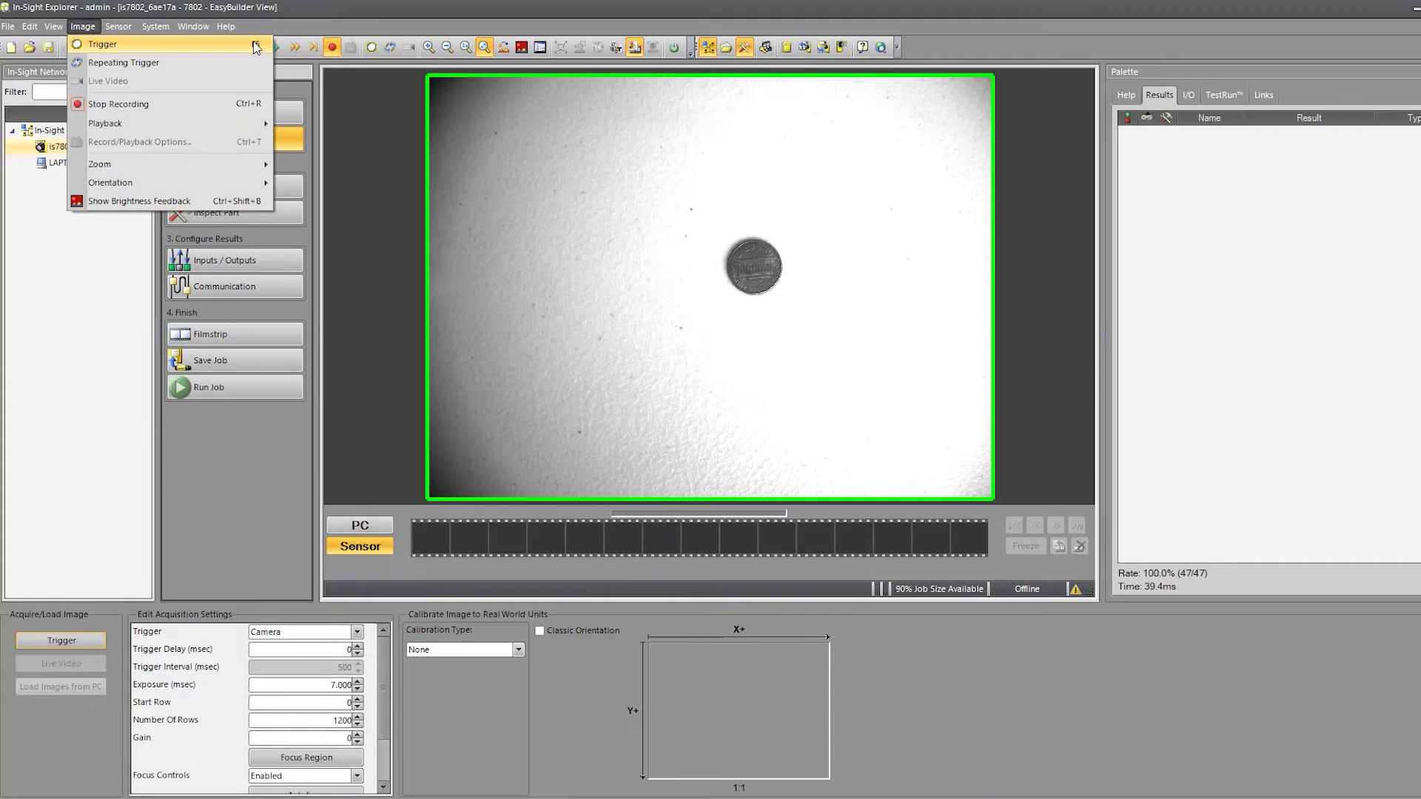
{"action": "left_click", "coordinate": [334, 360]}
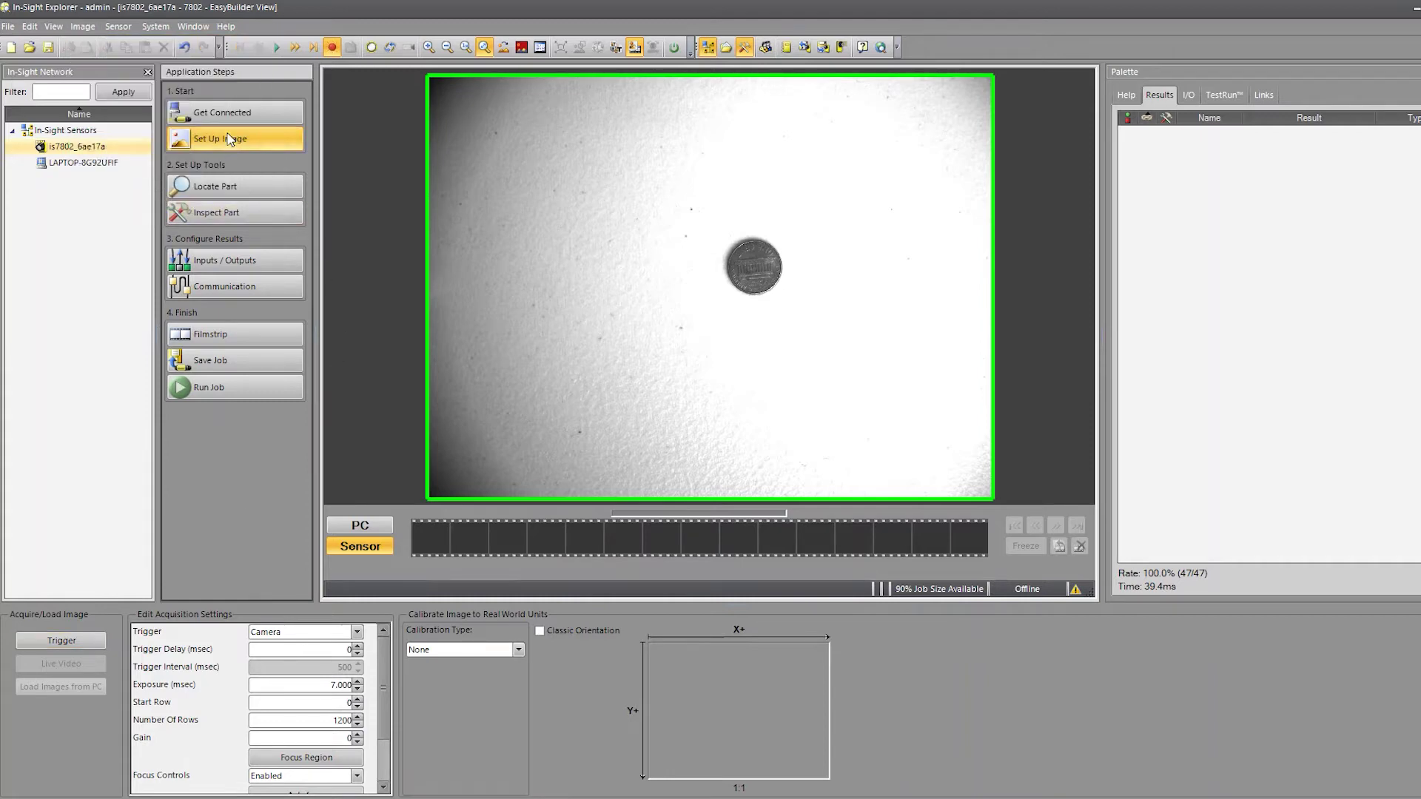
{"action": "left_click", "coordinate": [52, 640]}
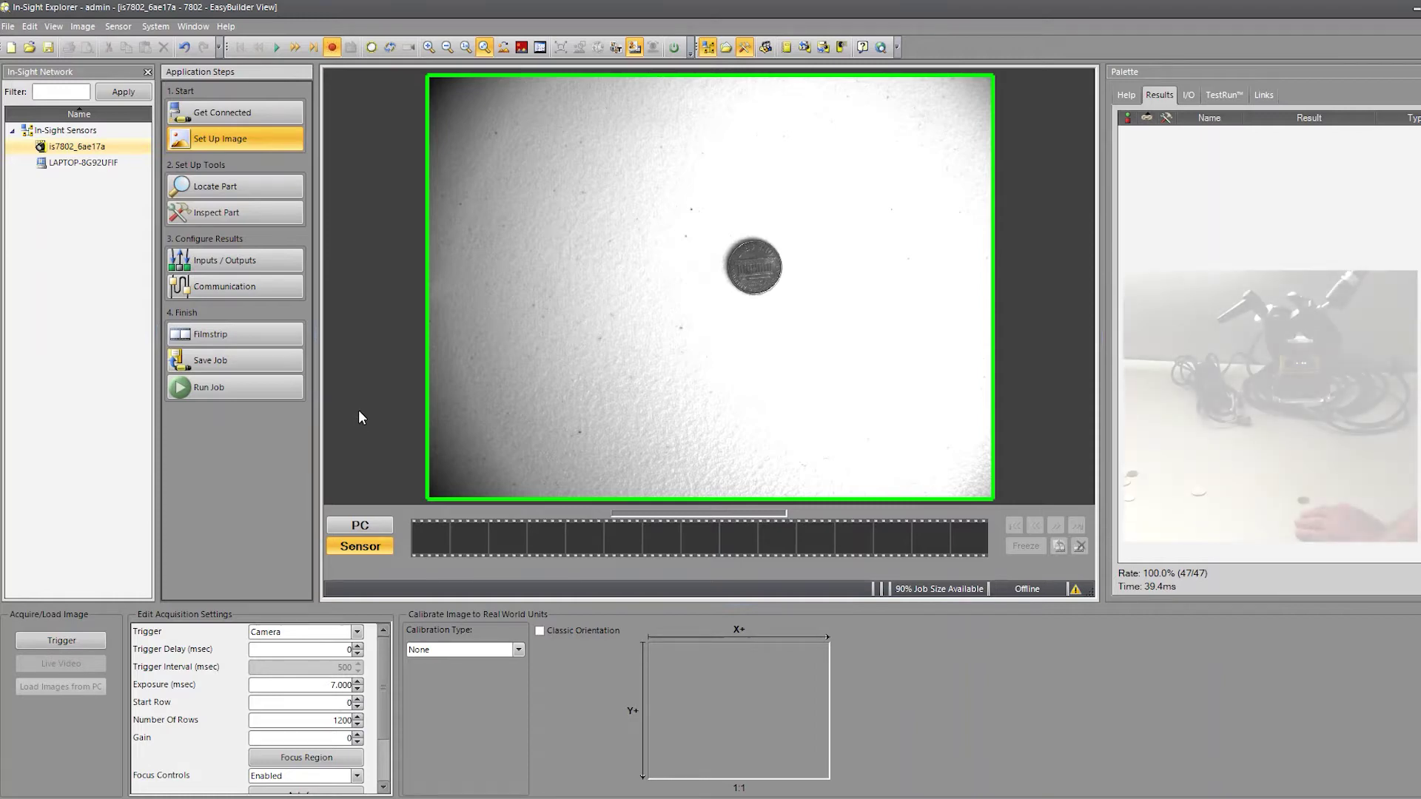
{"action": "left_click", "coordinate": [68, 646]}
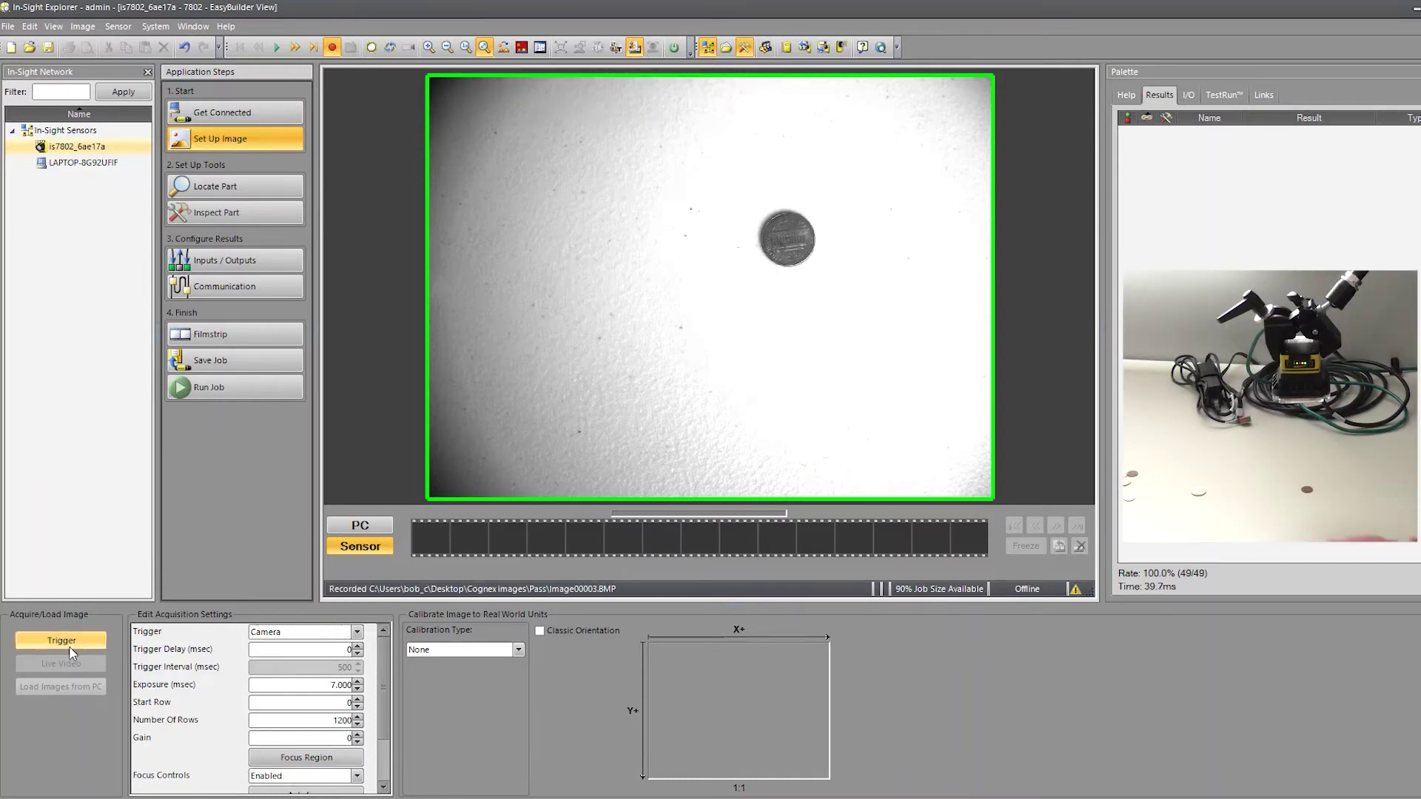
{"action": "left_click", "coordinate": [69, 646]}
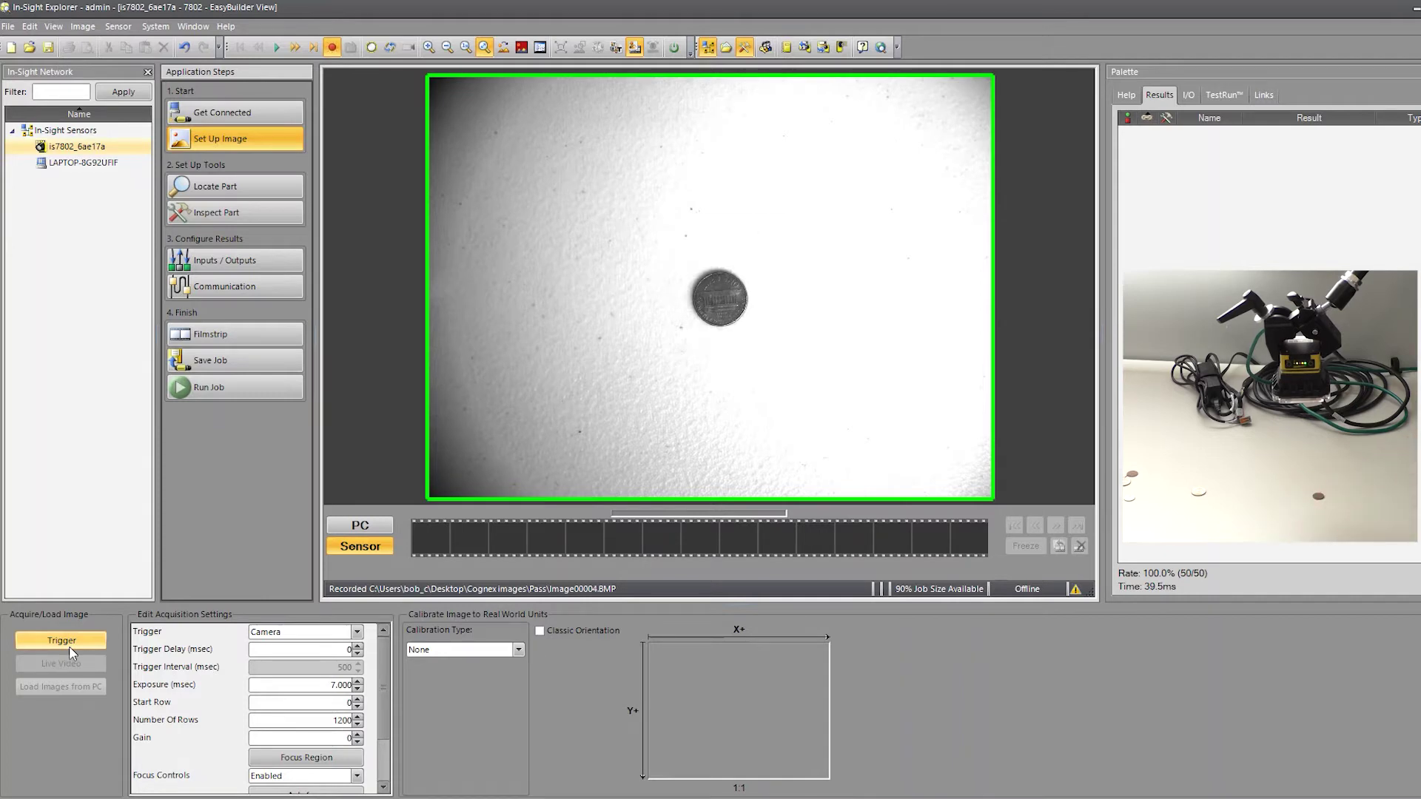
{"action": "left_click", "coordinate": [61, 640]}
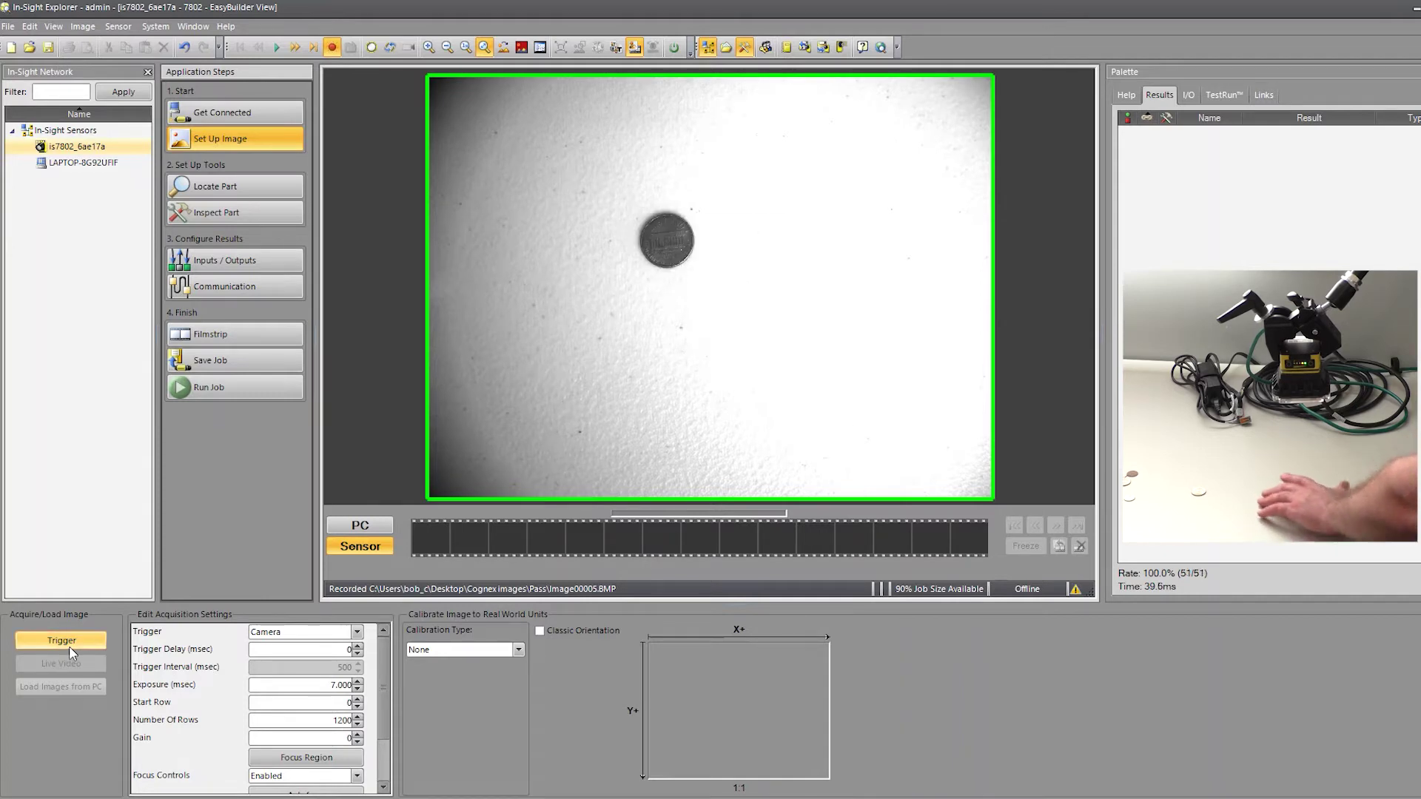
{"action": "left_click", "coordinate": [69, 646]}
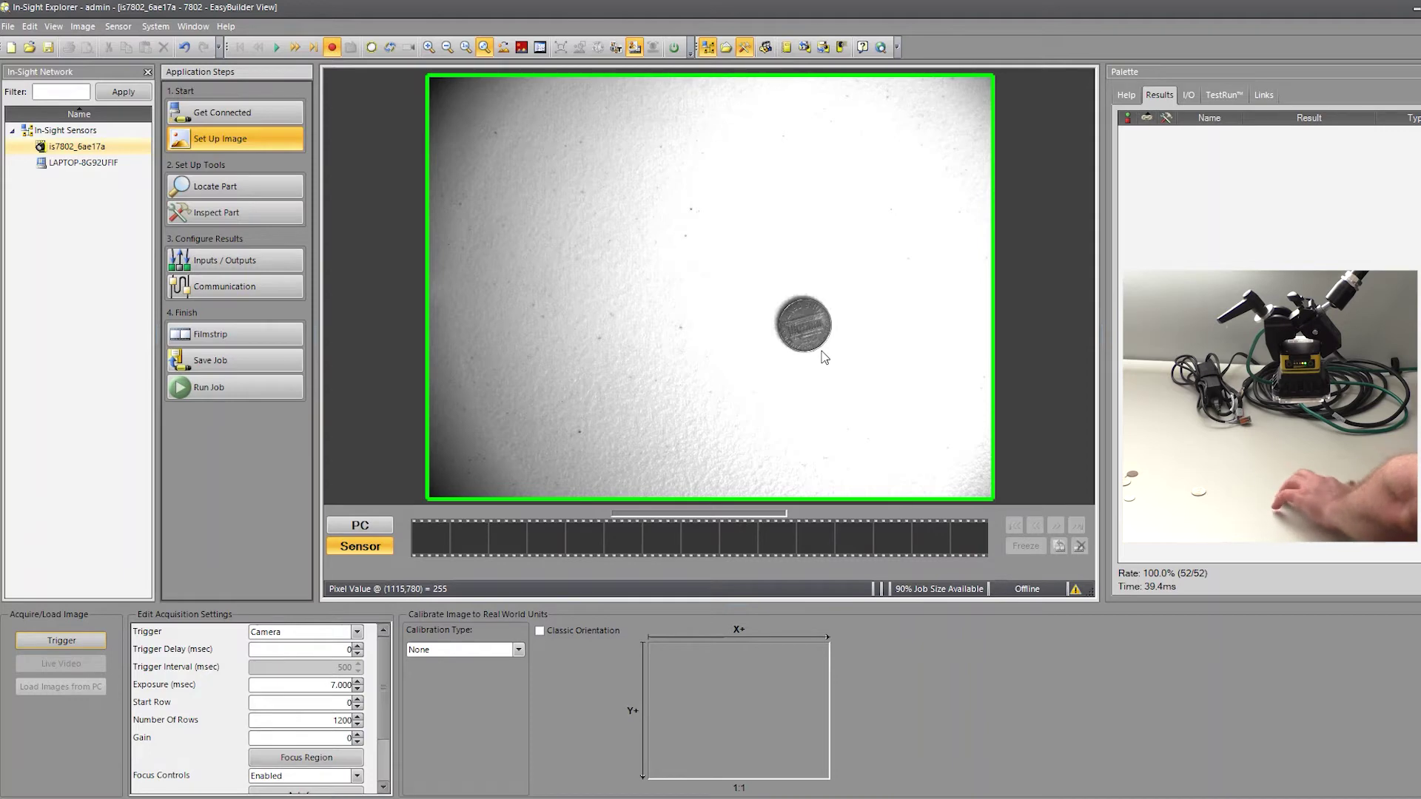
{"action": "left_click", "coordinate": [85, 643]}
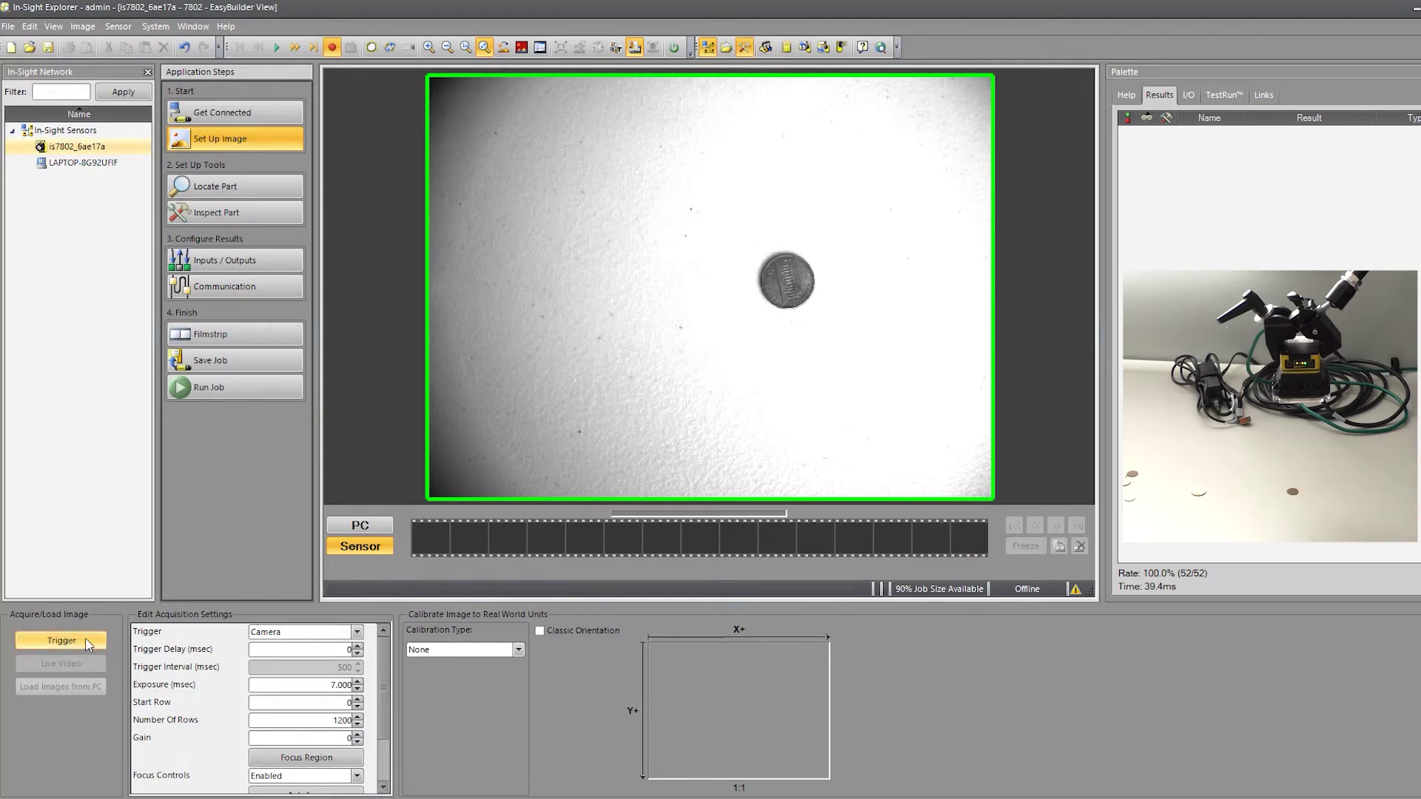
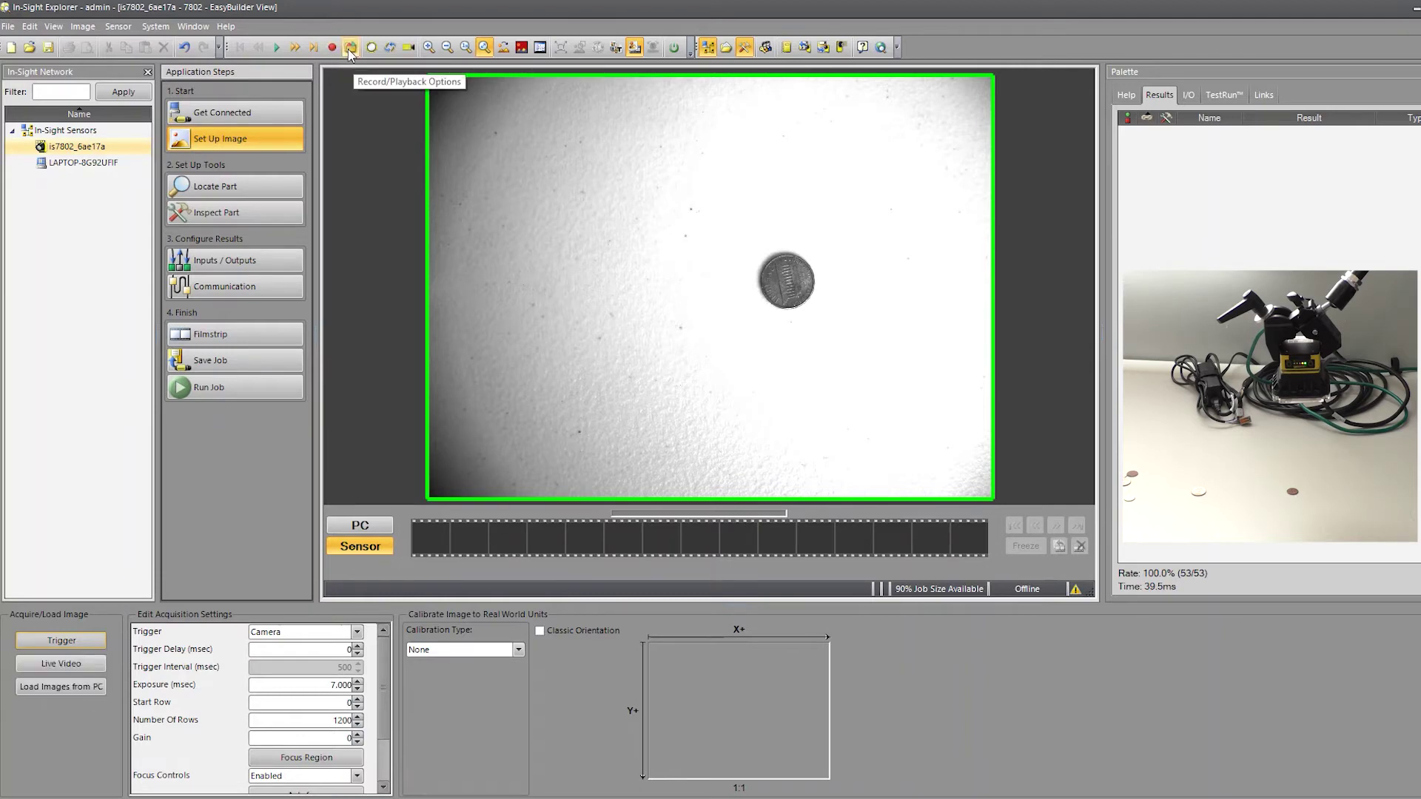
Step: Change the record folder from Pass to a Fail folder inside Cognex images and accept the options
{"action": "left_click", "coordinate": [349, 49]}
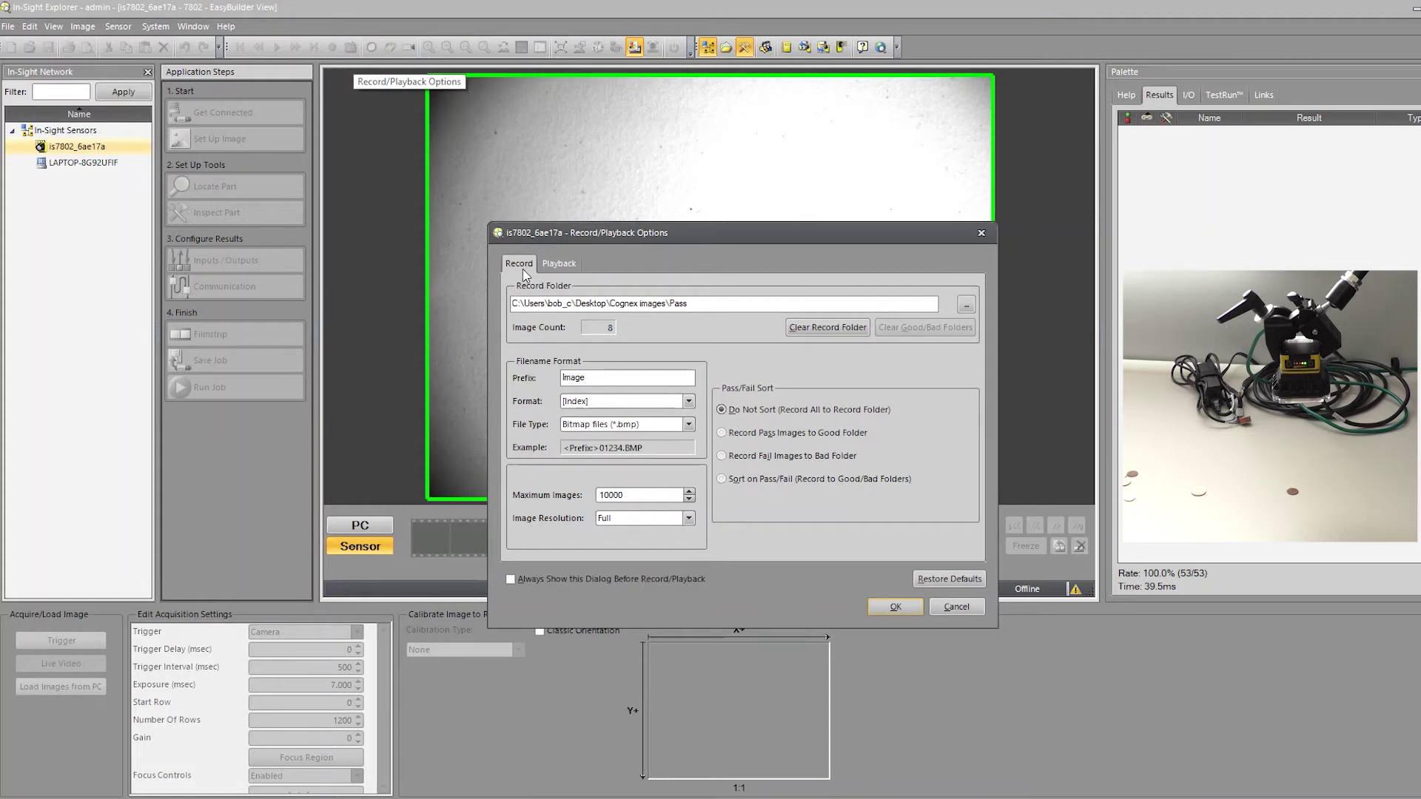
{"action": "left_click_drag", "start_coordinate": [688, 304], "coordinate": [669, 305]}
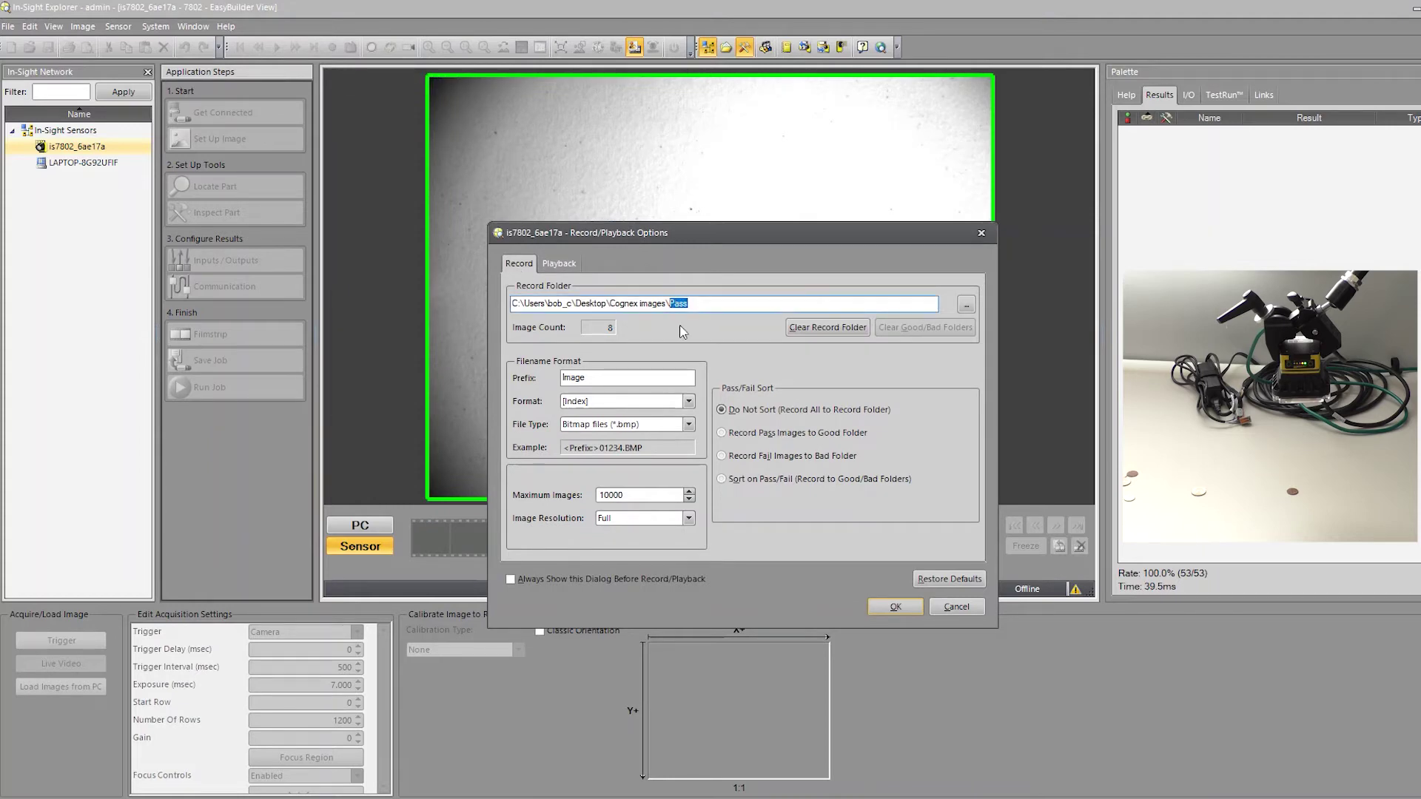
{"action": "type", "text": "Fail"}
{"action": "mouse_move", "coordinate": [944, 306]}
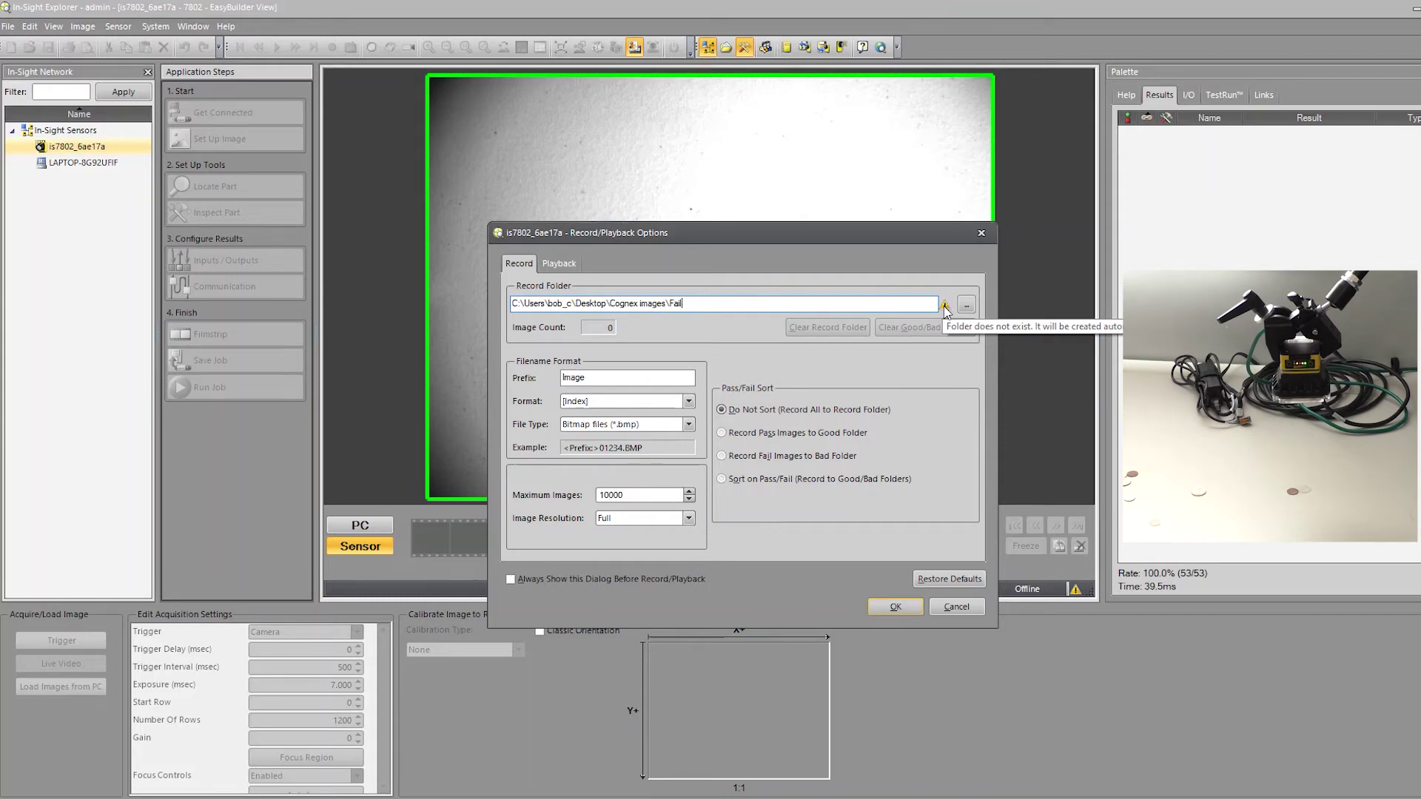
{"action": "left_click", "coordinate": [895, 606]}
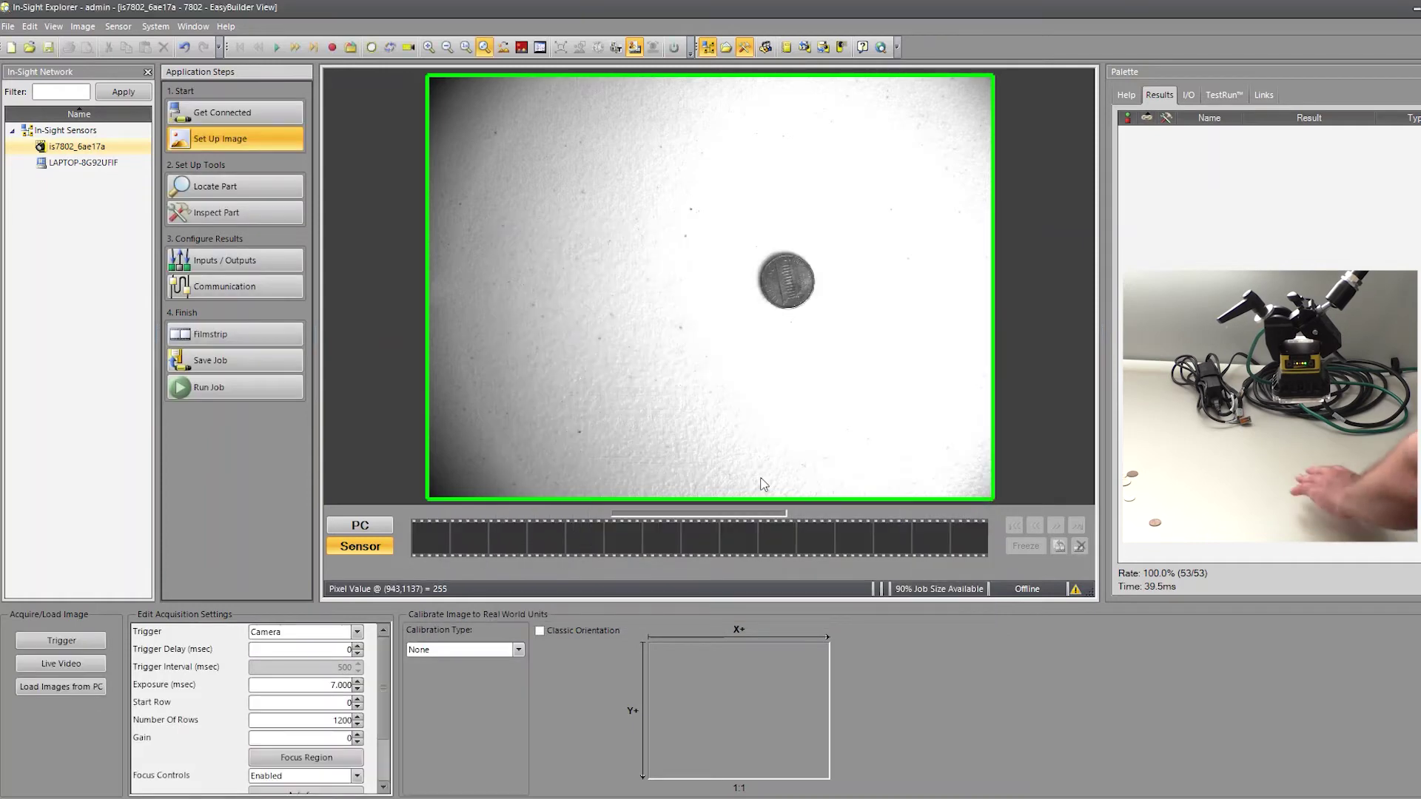
Step: Record five images to the Fail folder, one of the empty surface and four of the quarter in different positions, and stop recording
{"action": "left_click", "coordinate": [61, 640]}
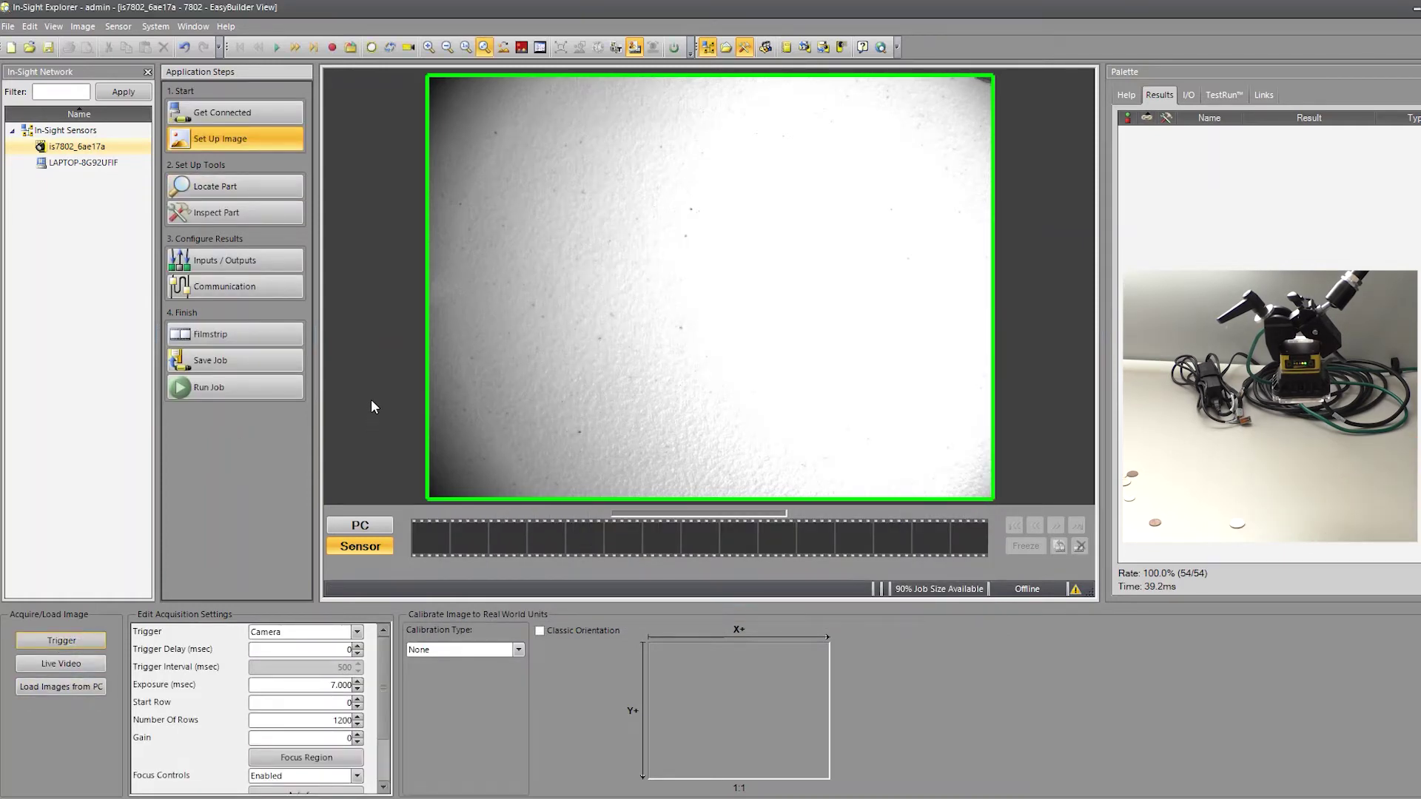
{"action": "left_click", "coordinate": [332, 47]}
{"action": "left_click", "coordinate": [62, 640]}
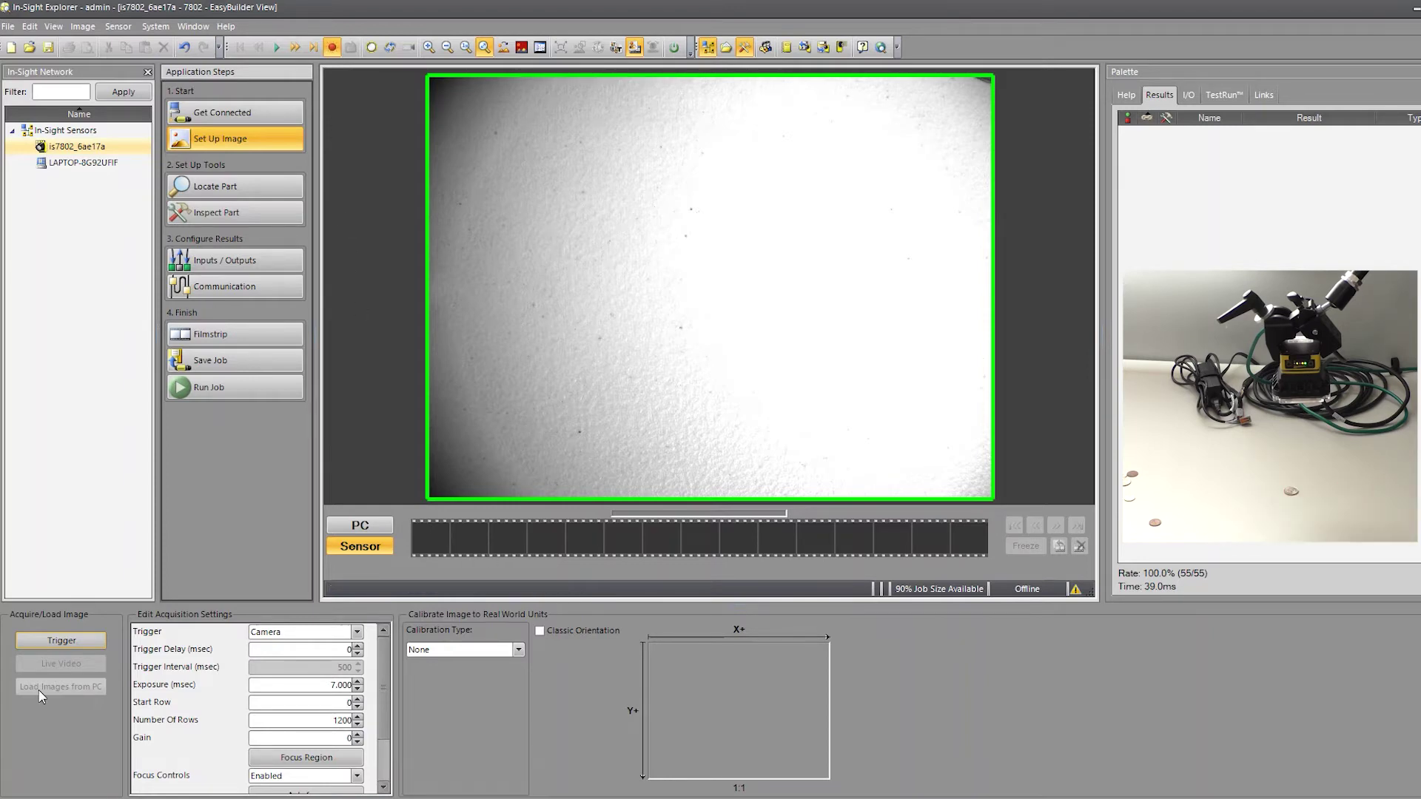
{"action": "left_click", "coordinate": [41, 647]}
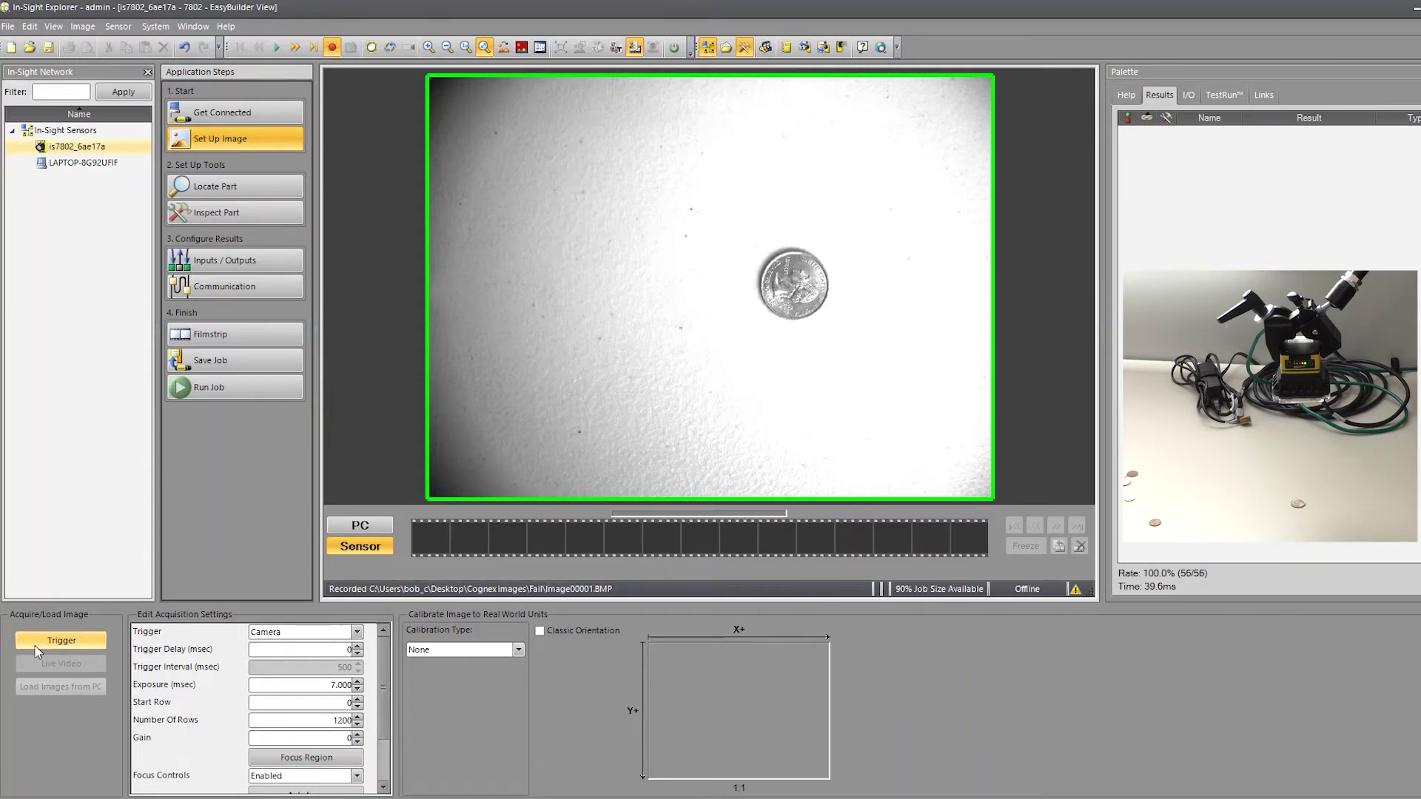
{"action": "left_click", "coordinate": [36, 650]}
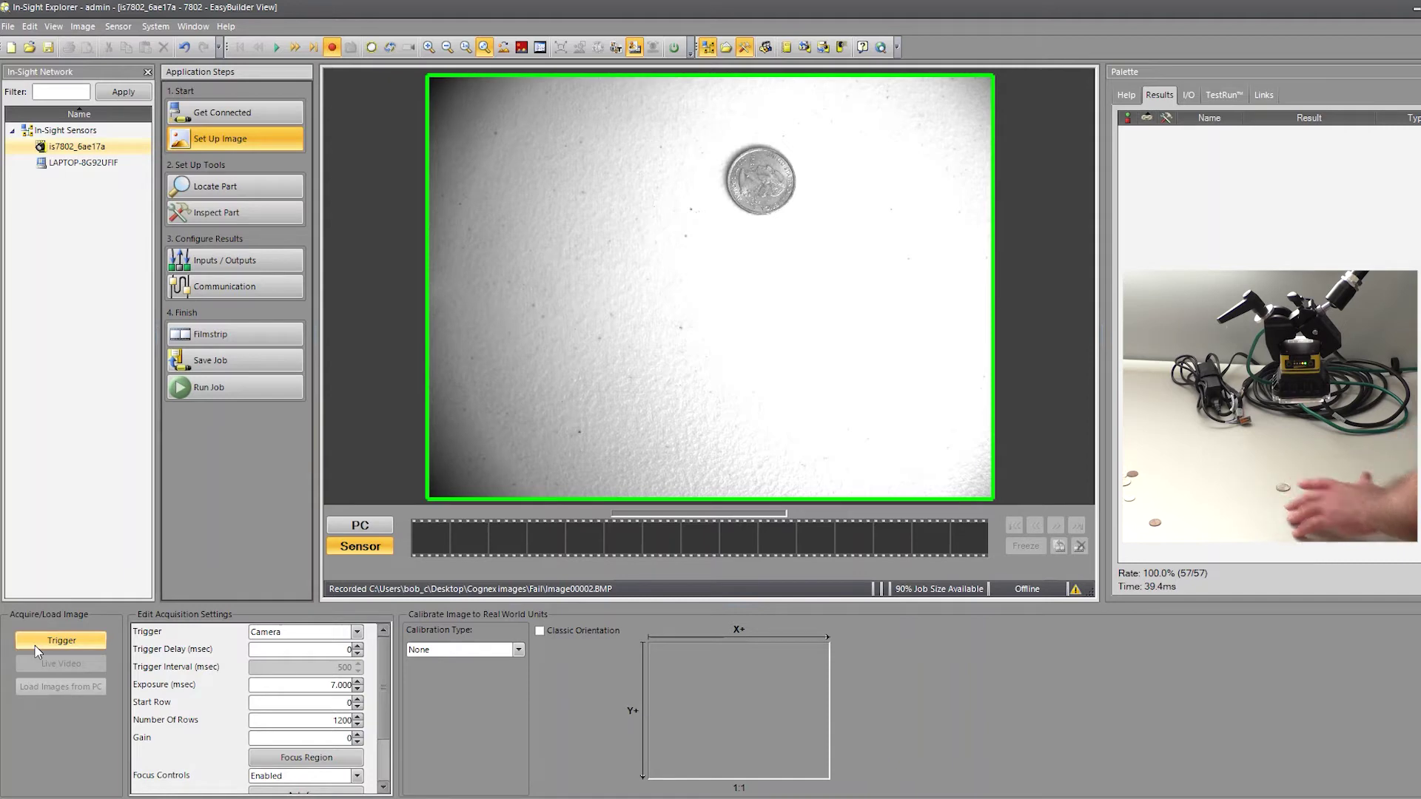
{"action": "left_click", "coordinate": [35, 650]}
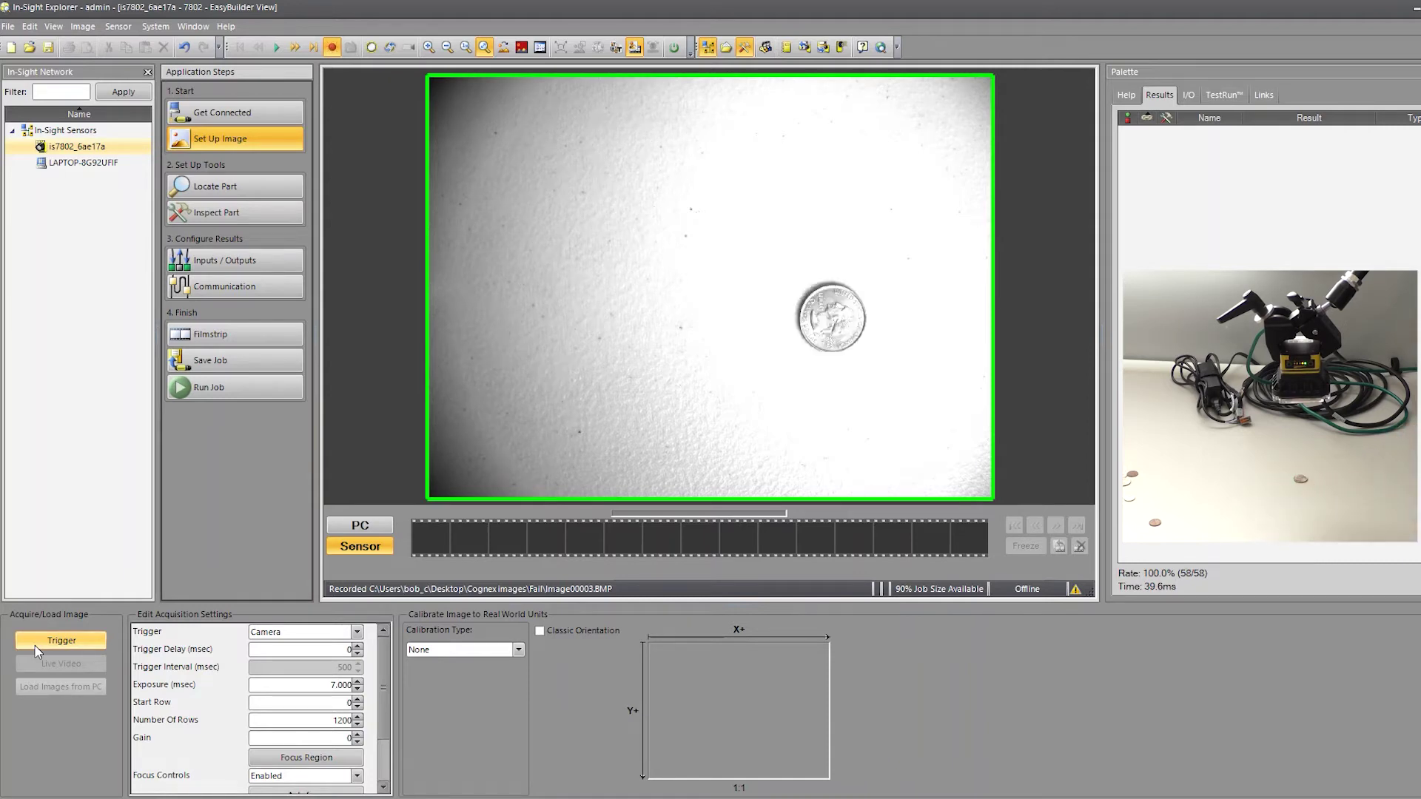
{"action": "left_click", "coordinate": [36, 646]}
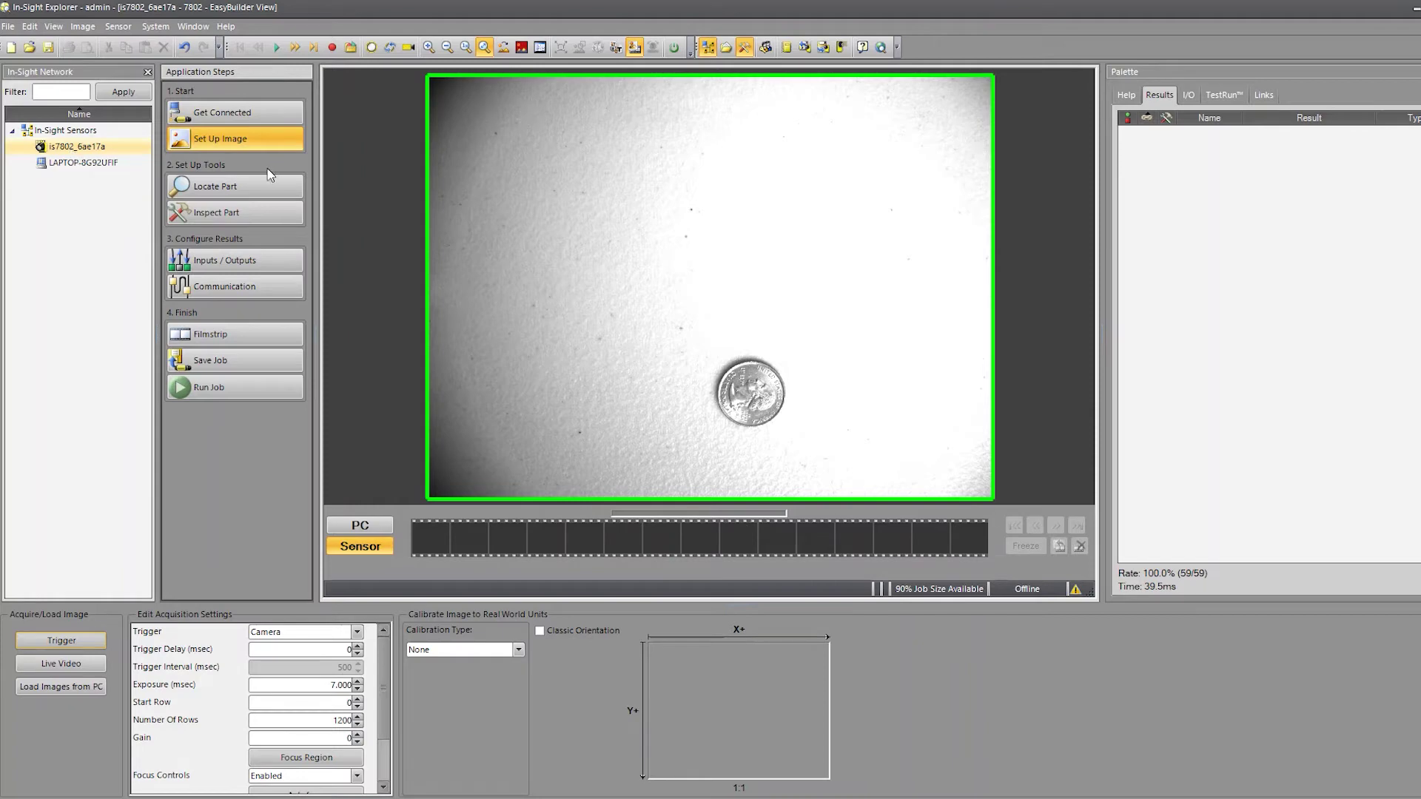
Step: Open the emulation options for the laptop emulator and examine the offline programming reference and key fields
{"action": "left_click", "coordinate": [54, 165]}
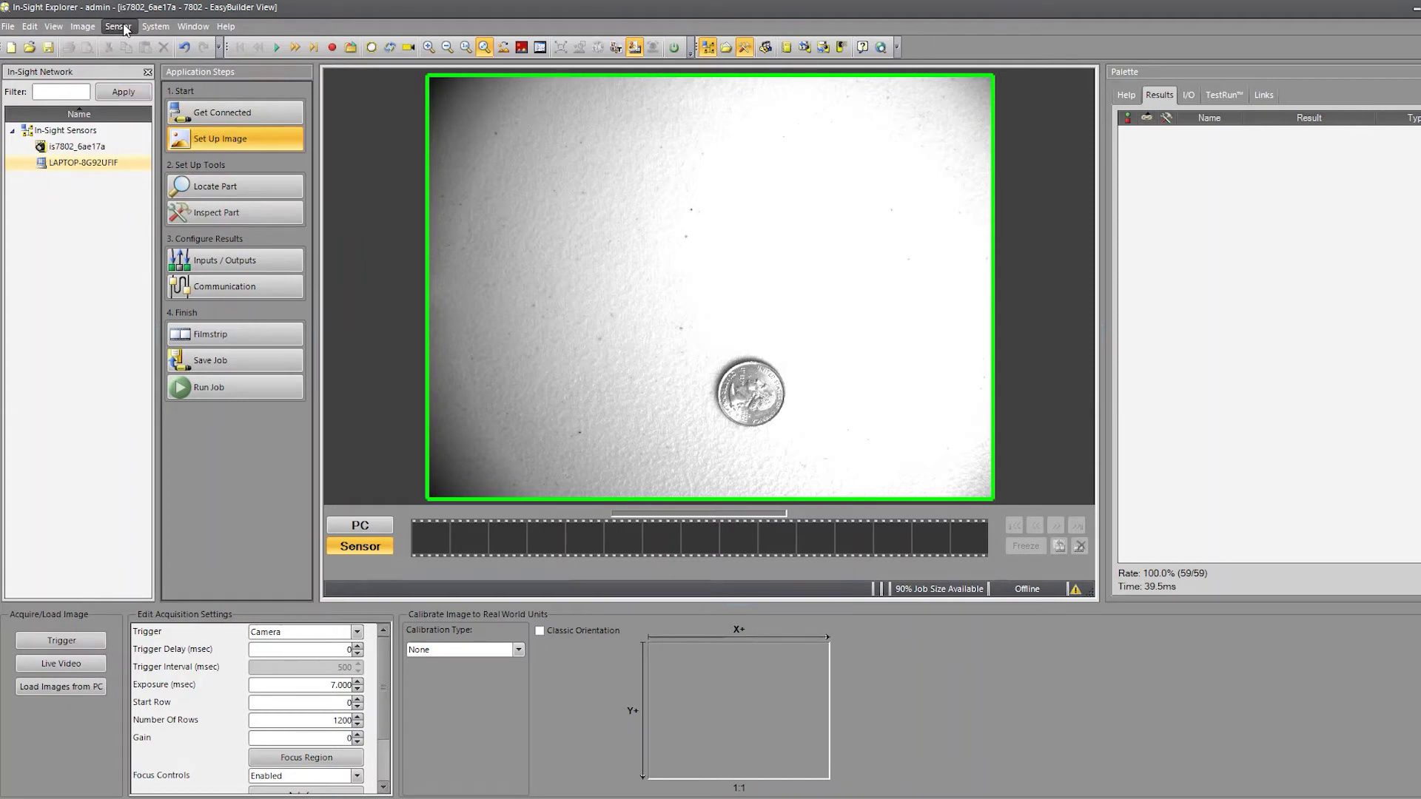
{"action": "left_click", "coordinate": [155, 27]}
{"action": "left_click", "coordinate": [177, 263]}
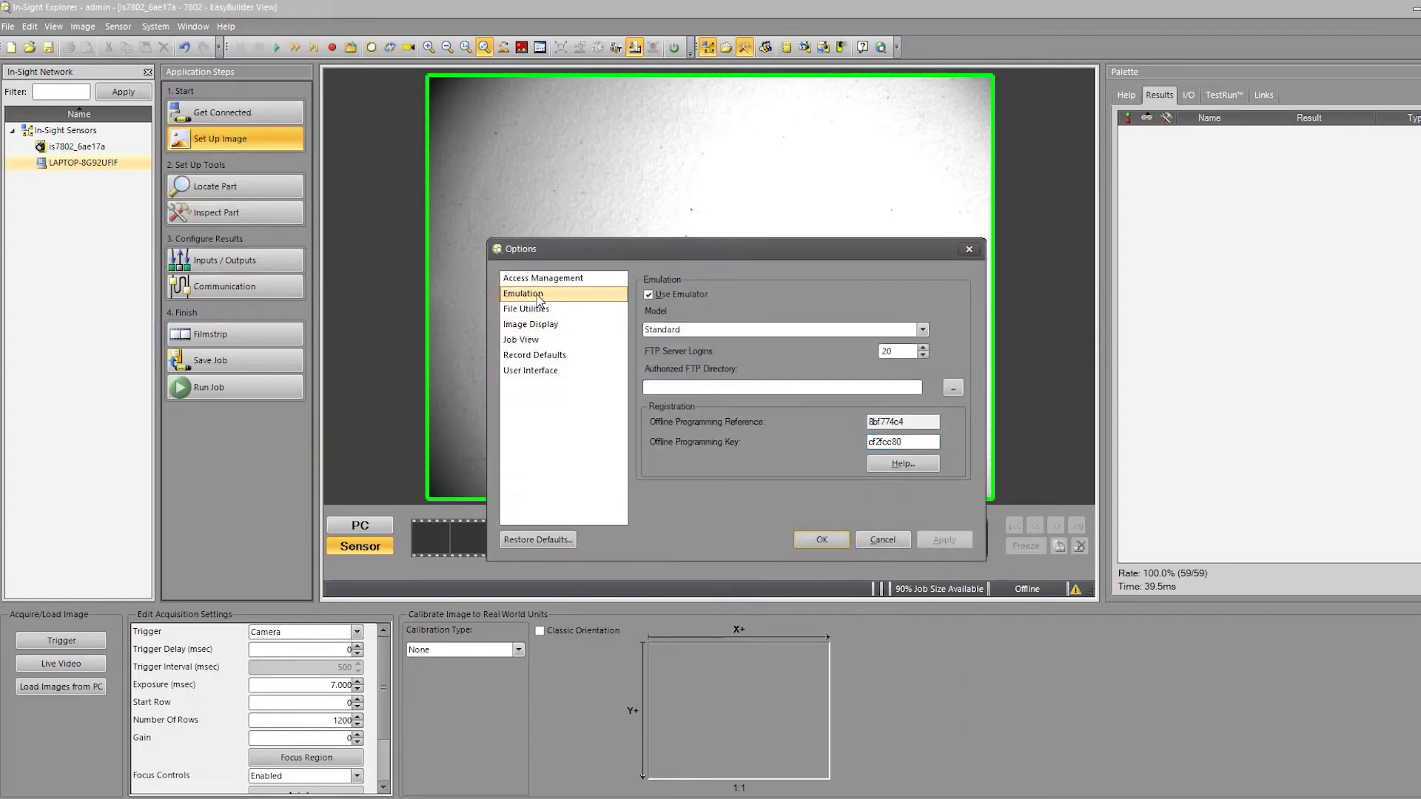
{"action": "left_click_drag", "start_coordinate": [914, 423], "coordinate": [862, 426]}
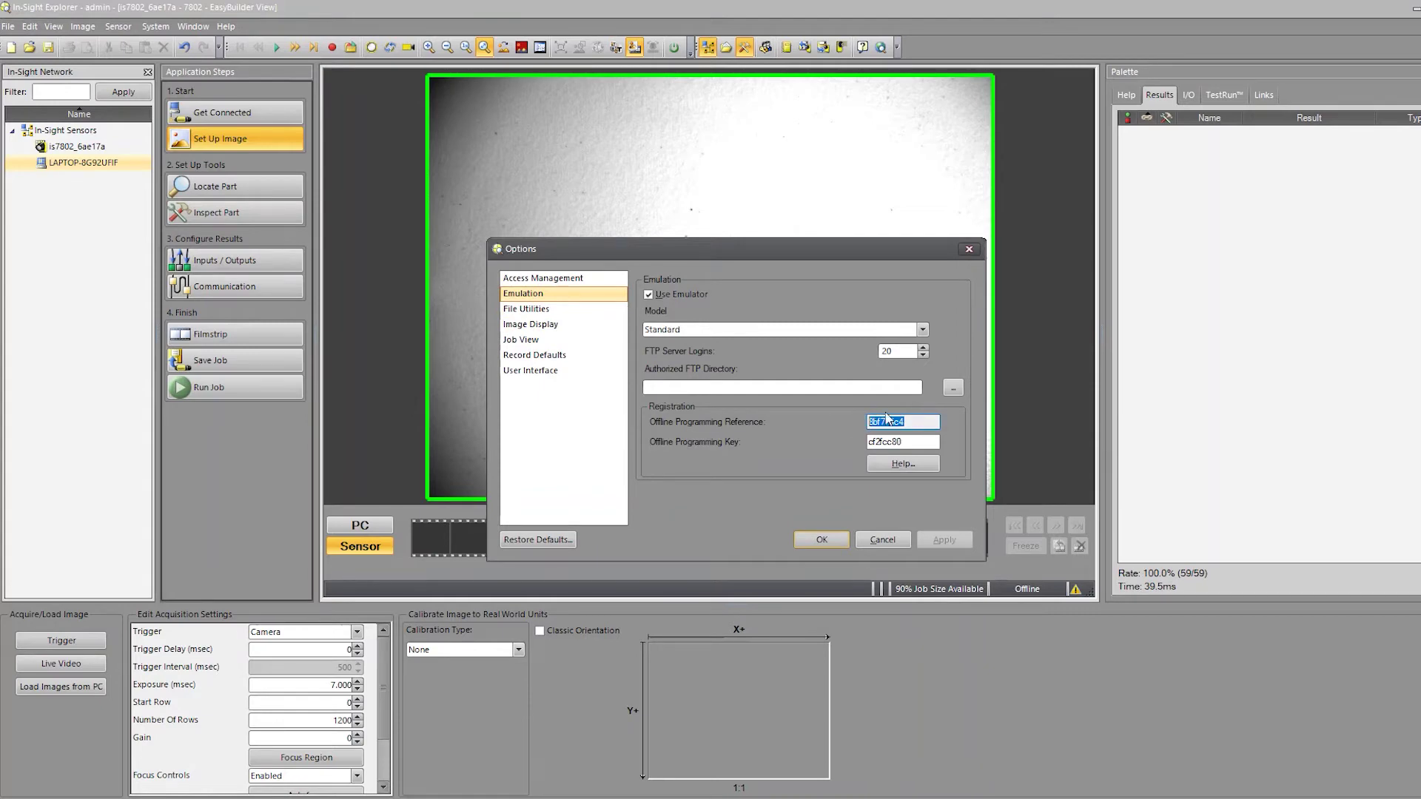
{"action": "left_click", "coordinate": [906, 442]}
{"action": "left_click_drag", "start_coordinate": [904, 442], "coordinate": [851, 446]}
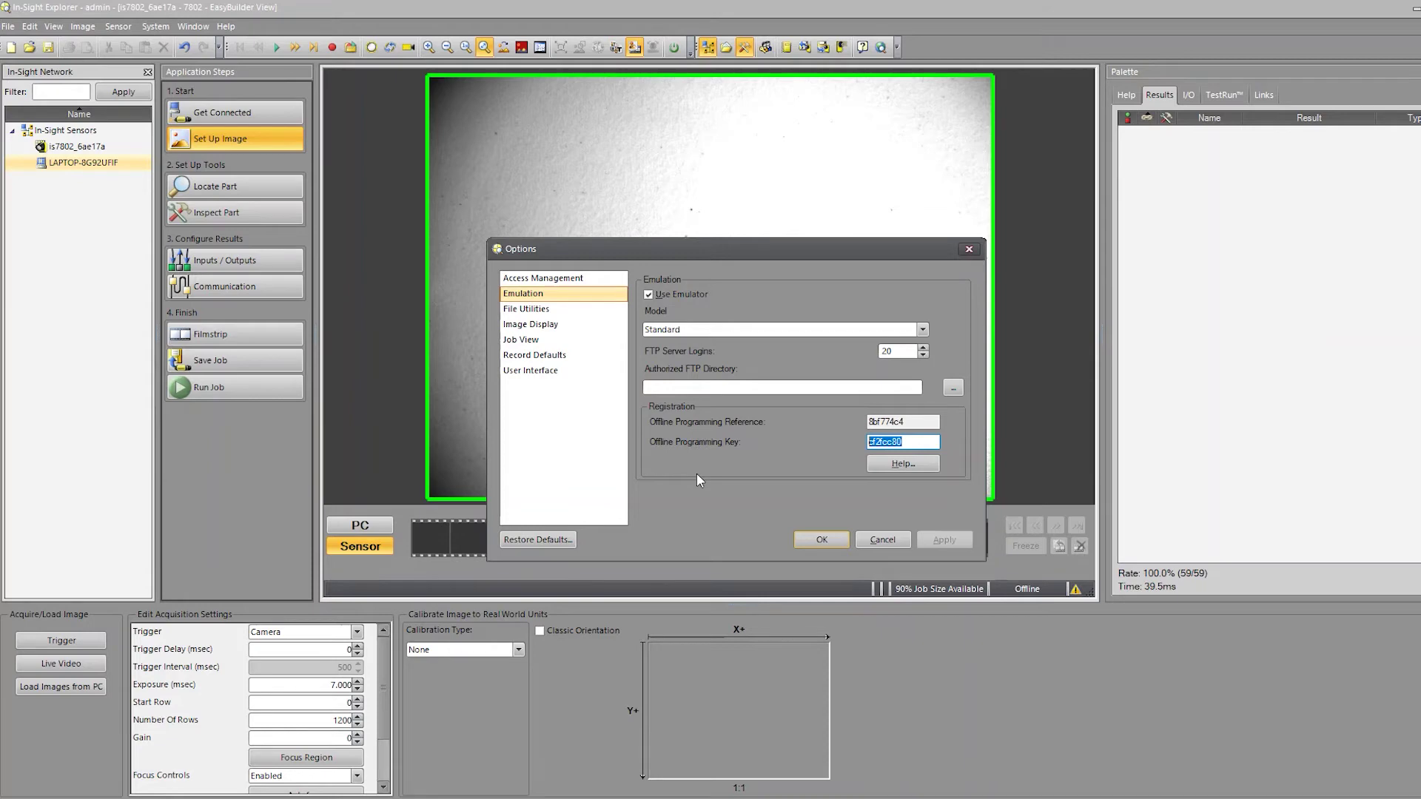
{"action": "left_click", "coordinate": [878, 539]}
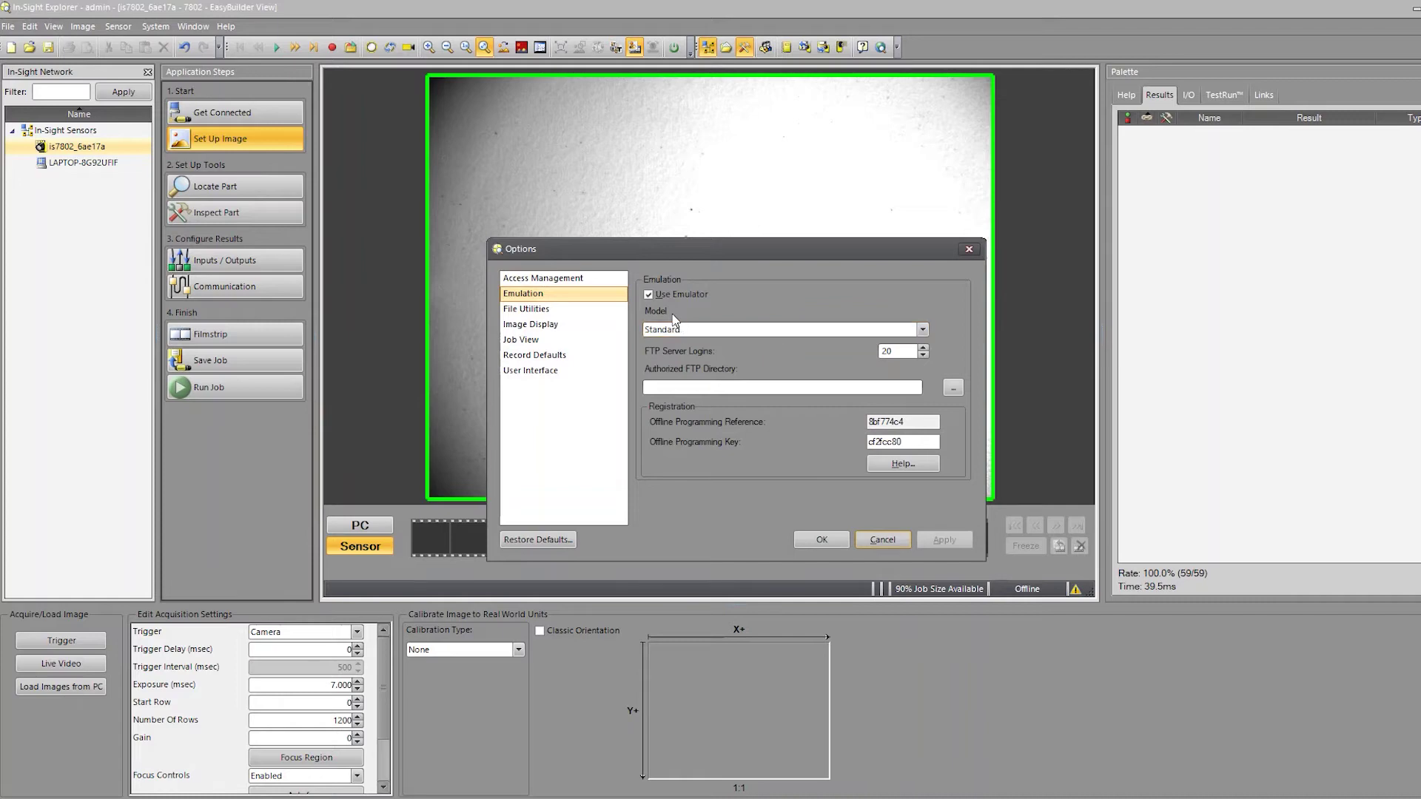
Step: Set the emulator model to In-Sight 7802 in the emulation options
{"action": "left_click", "coordinate": [686, 334]}
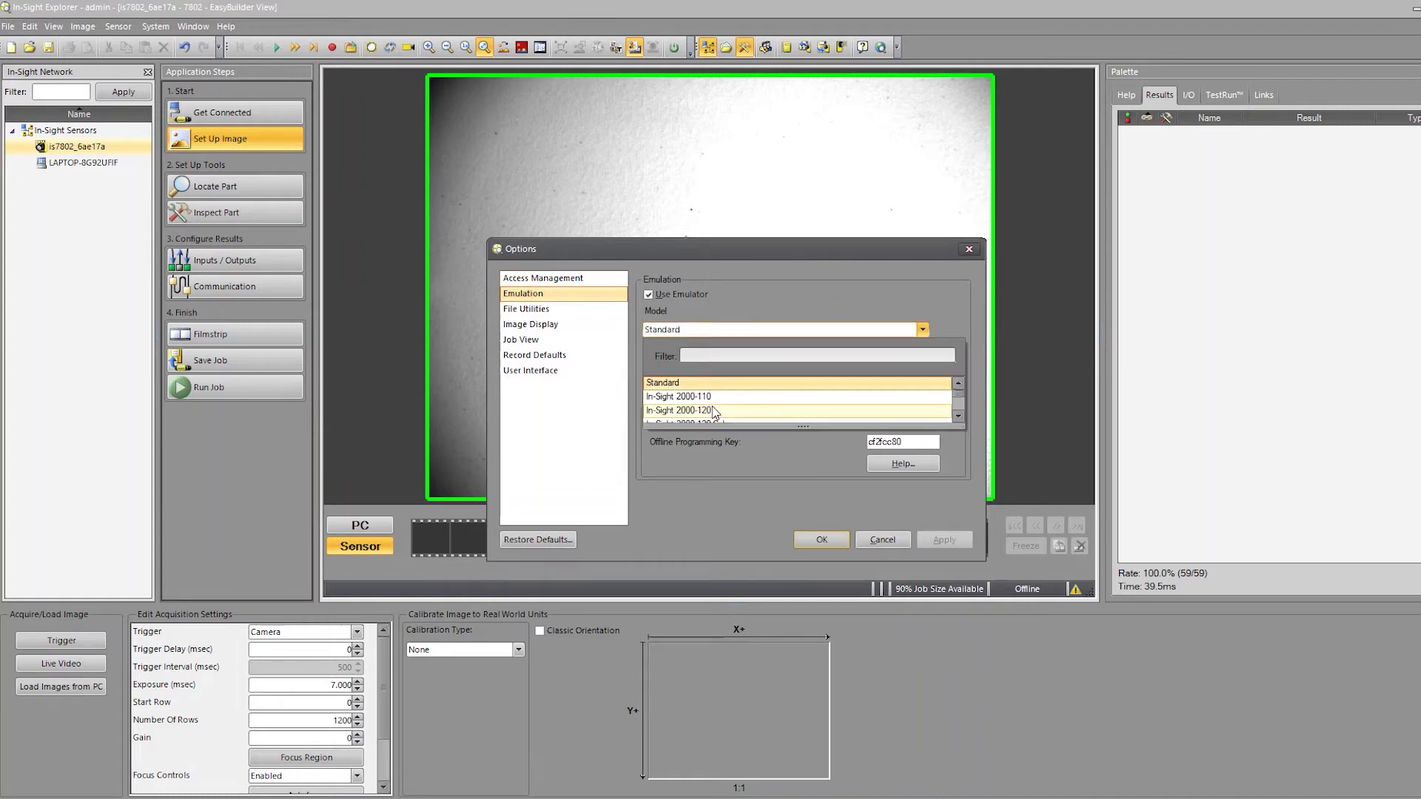
{"action": "left_click_drag", "start_coordinate": [964, 431], "coordinate": [958, 616]}
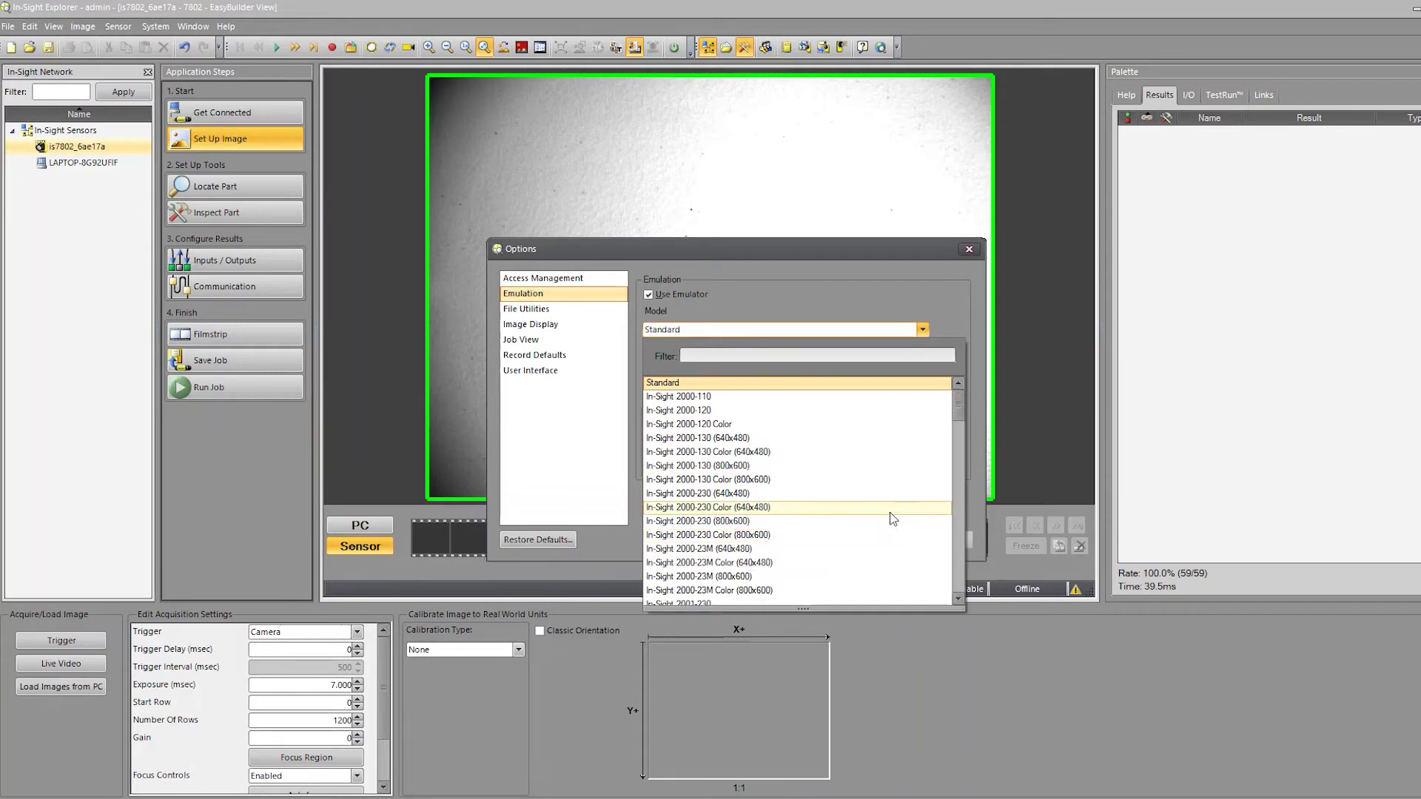
{"action": "scroll", "coordinate": [889, 512], "scroll_direction": "down", "scroll_amount": 12}
{"action": "scroll", "coordinate": [822, 431], "scroll_direction": "down", "scroll_amount": 10}
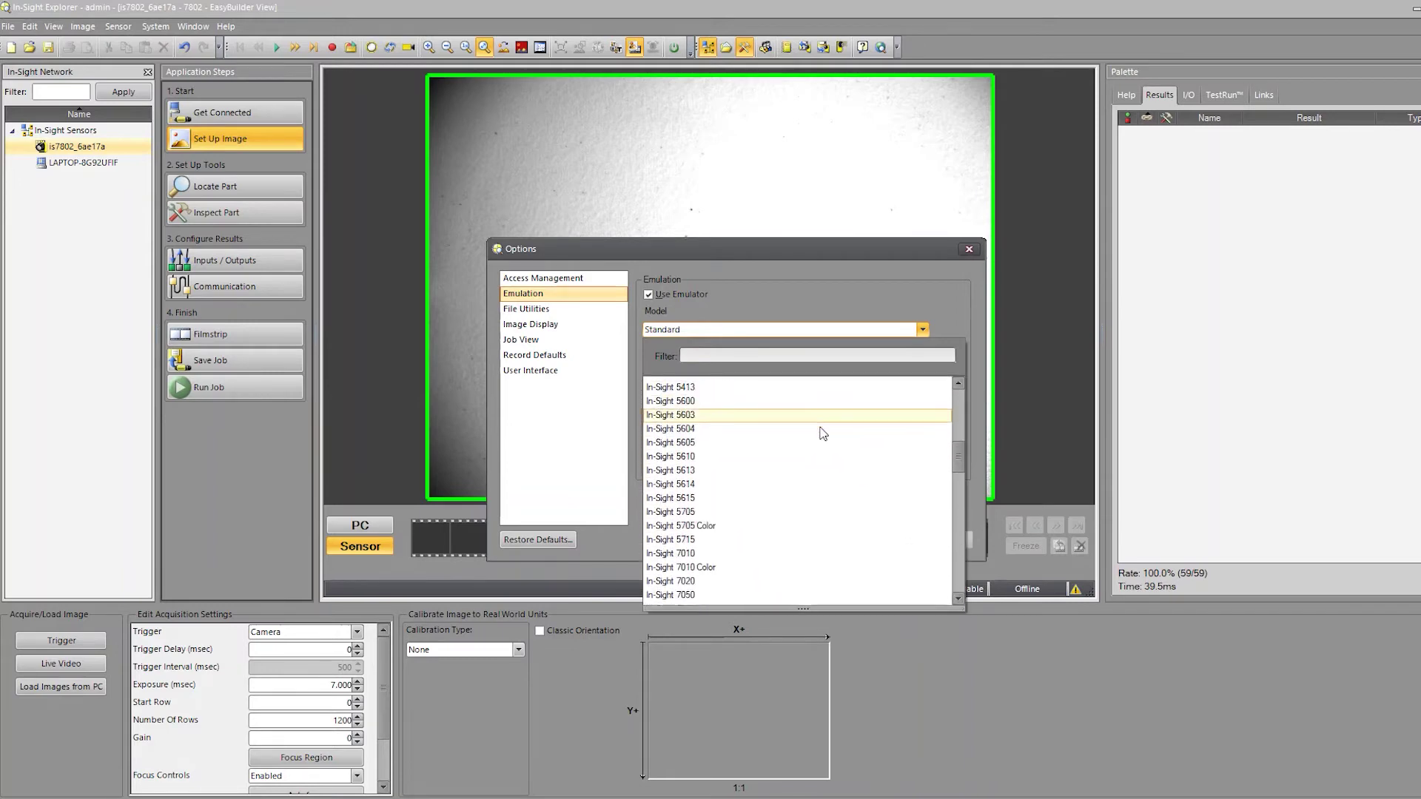
{"action": "scroll", "coordinate": [814, 429], "scroll_direction": "down", "scroll_amount": 5}
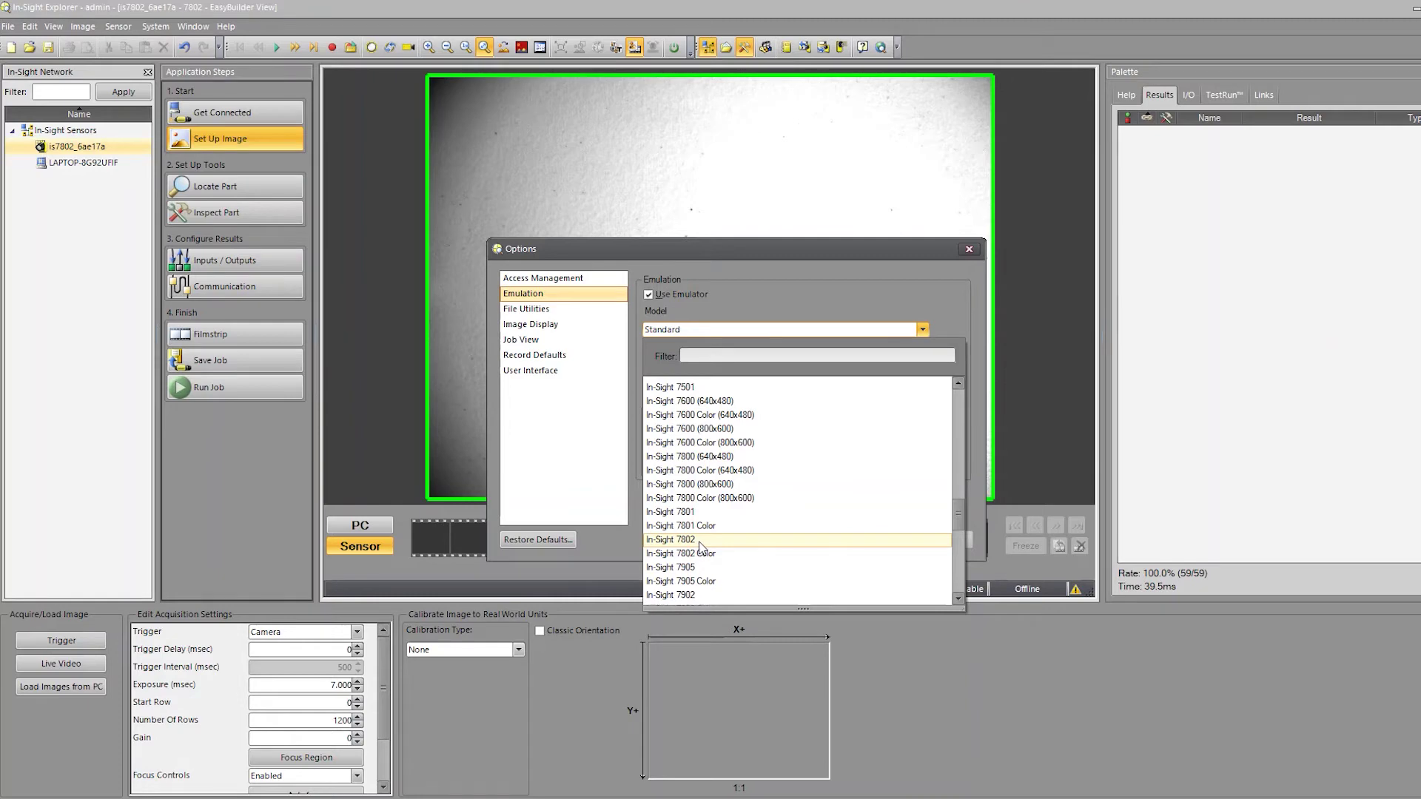
{"action": "left_click", "coordinate": [699, 542]}
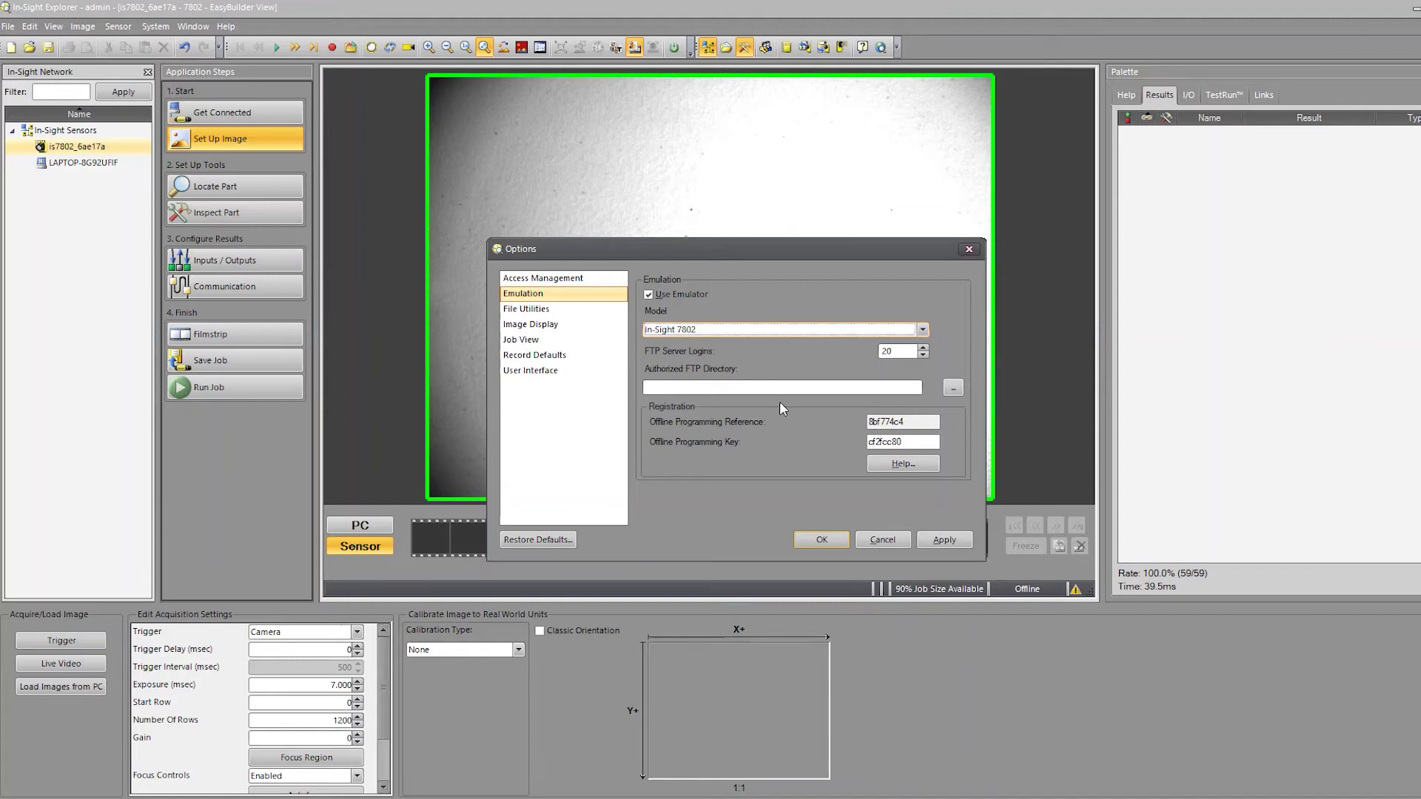
Step: Accept the emulation options and save the current emulator job under the file name emulation
{"action": "left_click", "coordinate": [820, 541]}
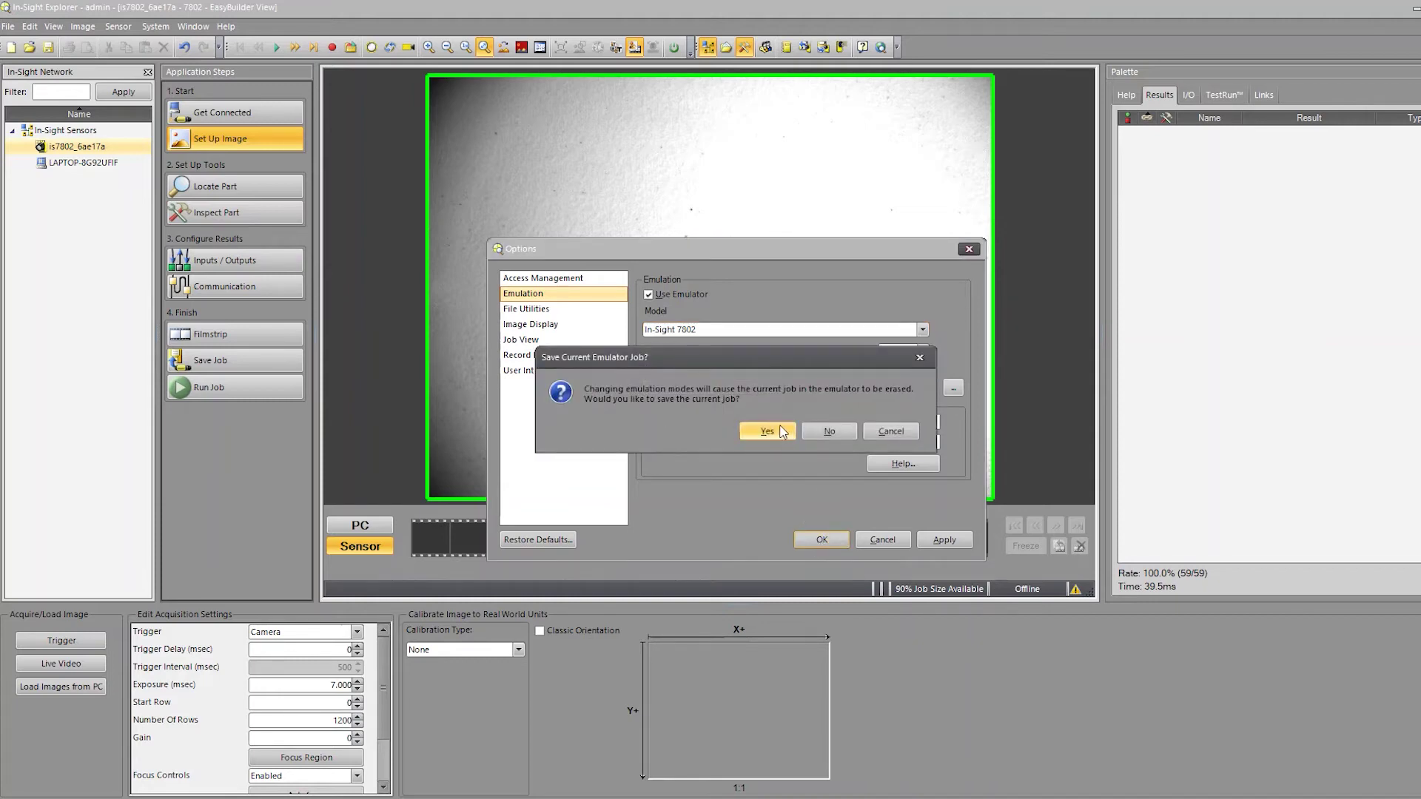
{"action": "left_click", "coordinate": [776, 433]}
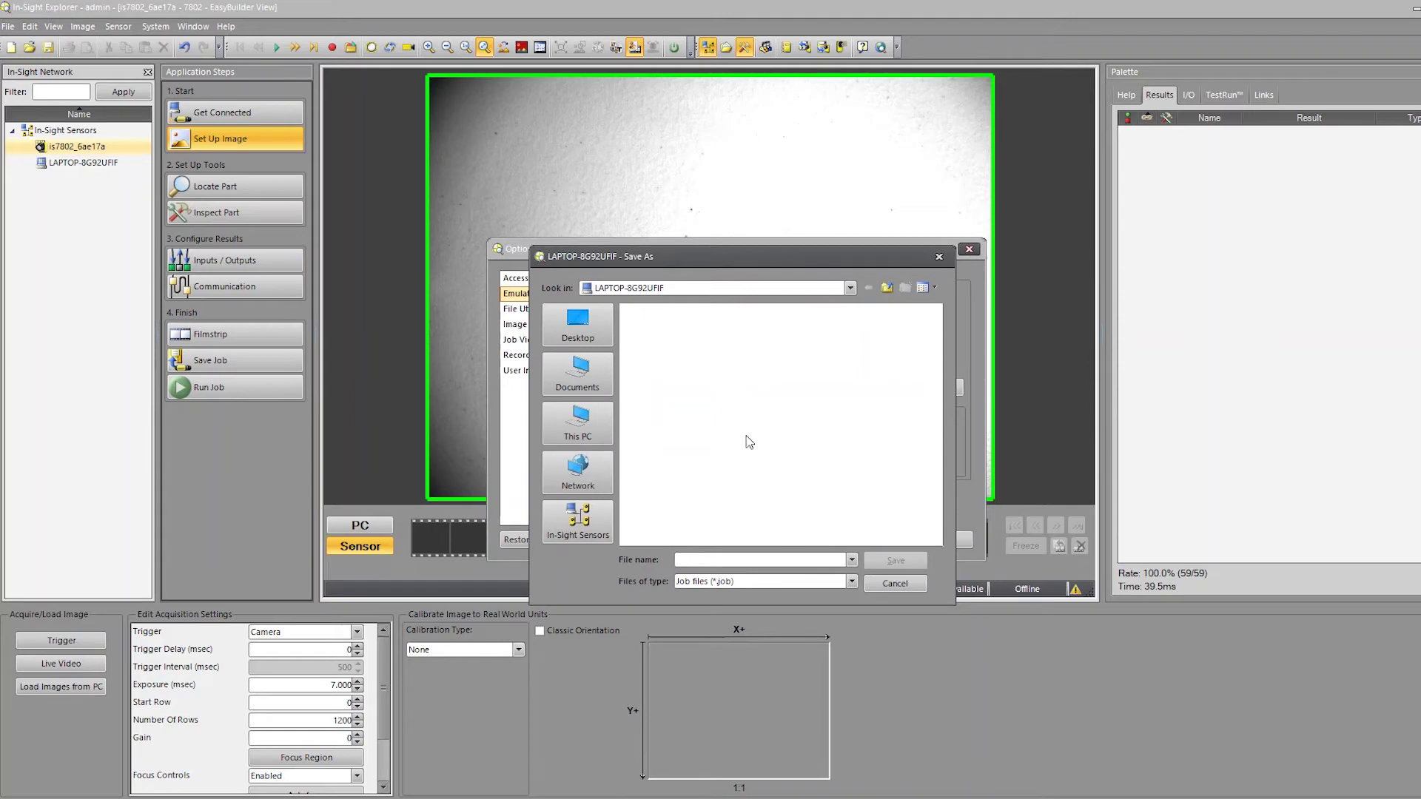
{"action": "left_click", "coordinate": [708, 559]}
{"action": "type", "text": "emulation"}
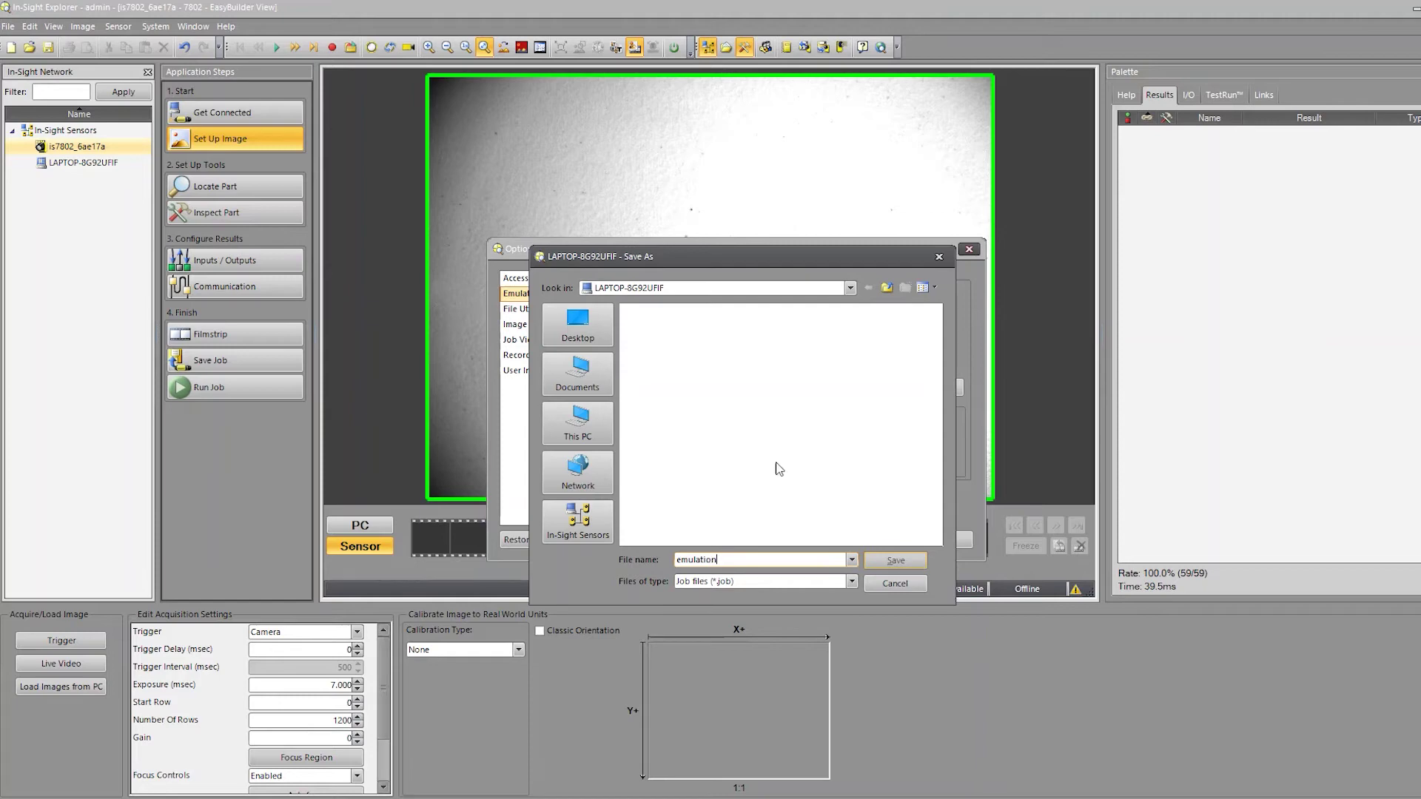
{"action": "left_click", "coordinate": [877, 561]}
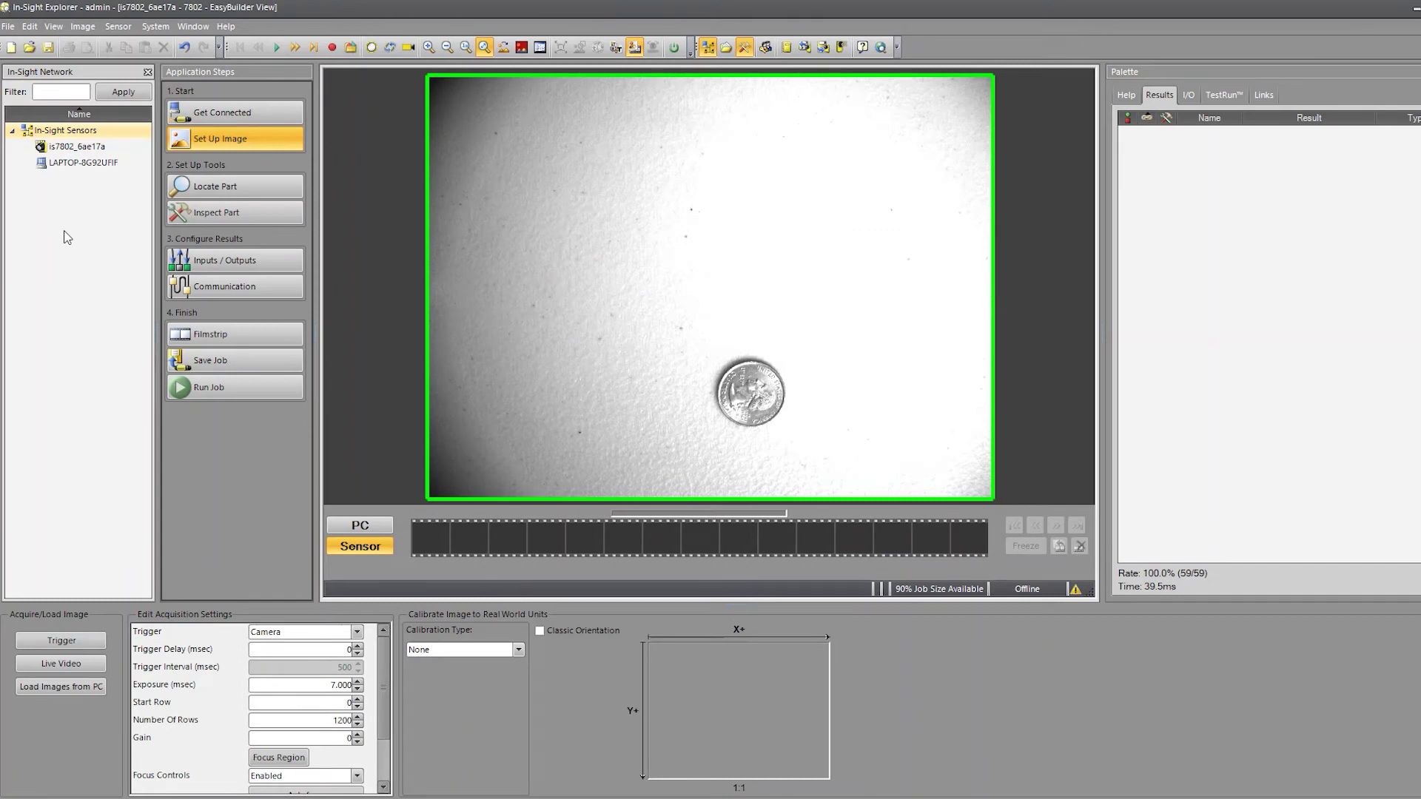
Step: Connect to the laptop's local emulator and refresh the list of sensors and emulators
{"action": "double_click", "coordinate": [41, 163]}
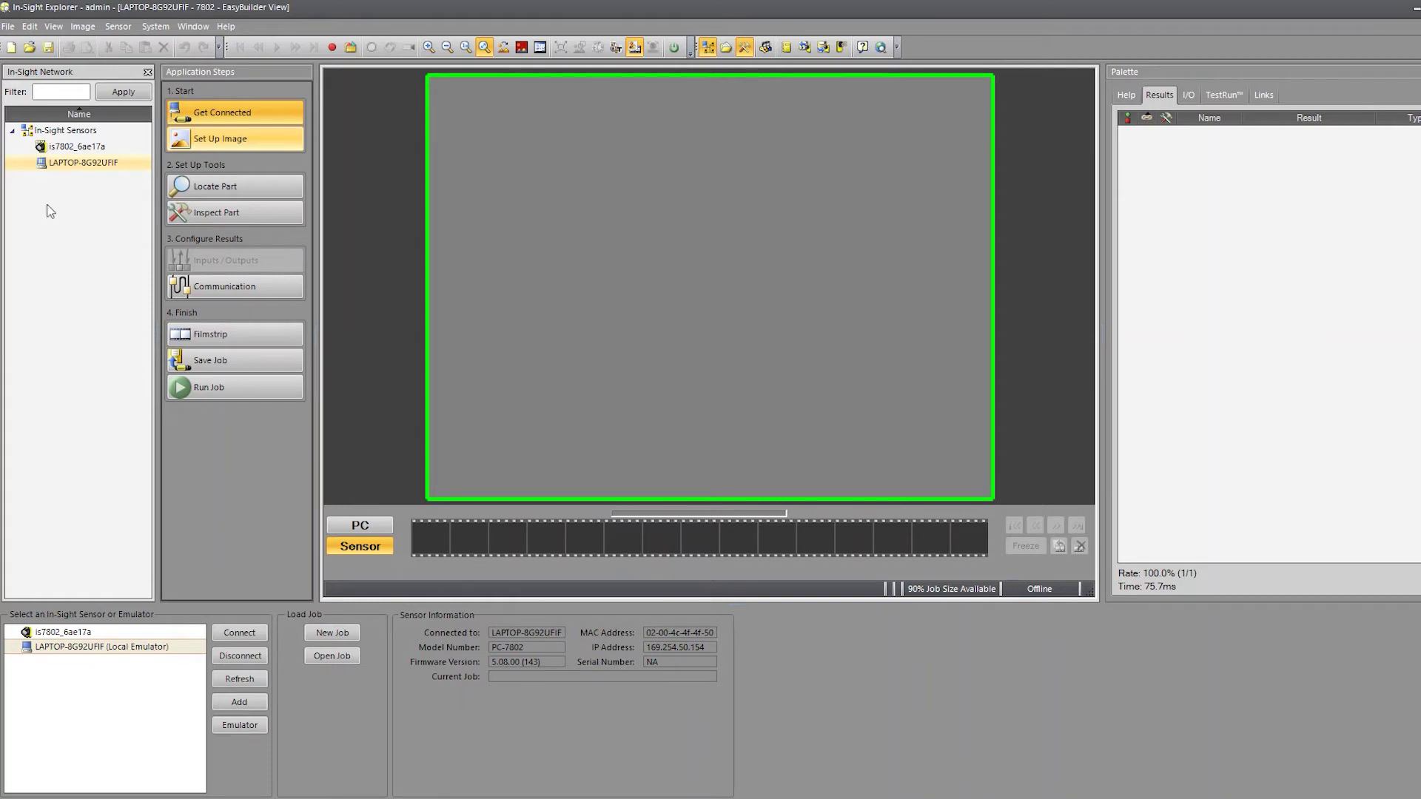
{"action": "left_click", "coordinate": [40, 151]}
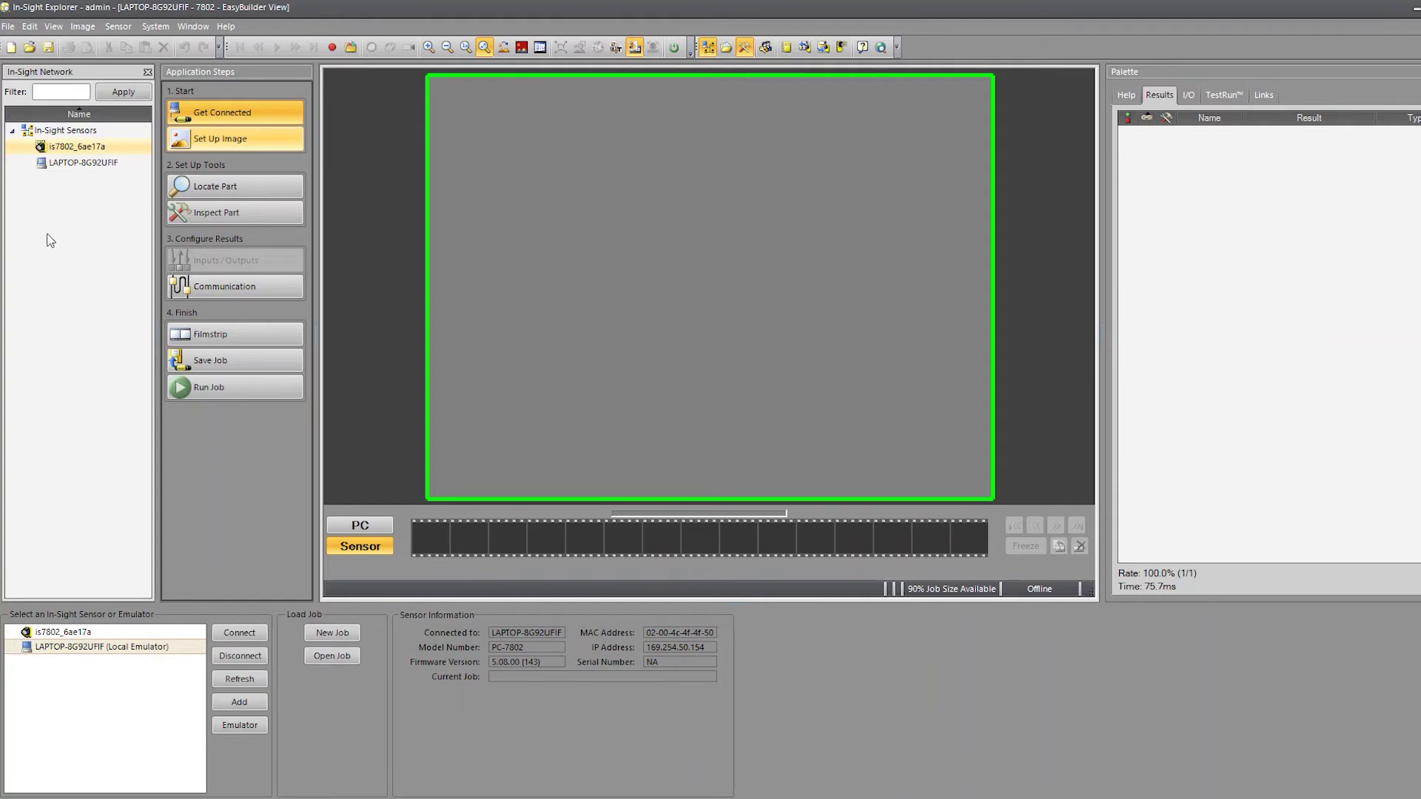
{"action": "left_click", "coordinate": [50, 163]}
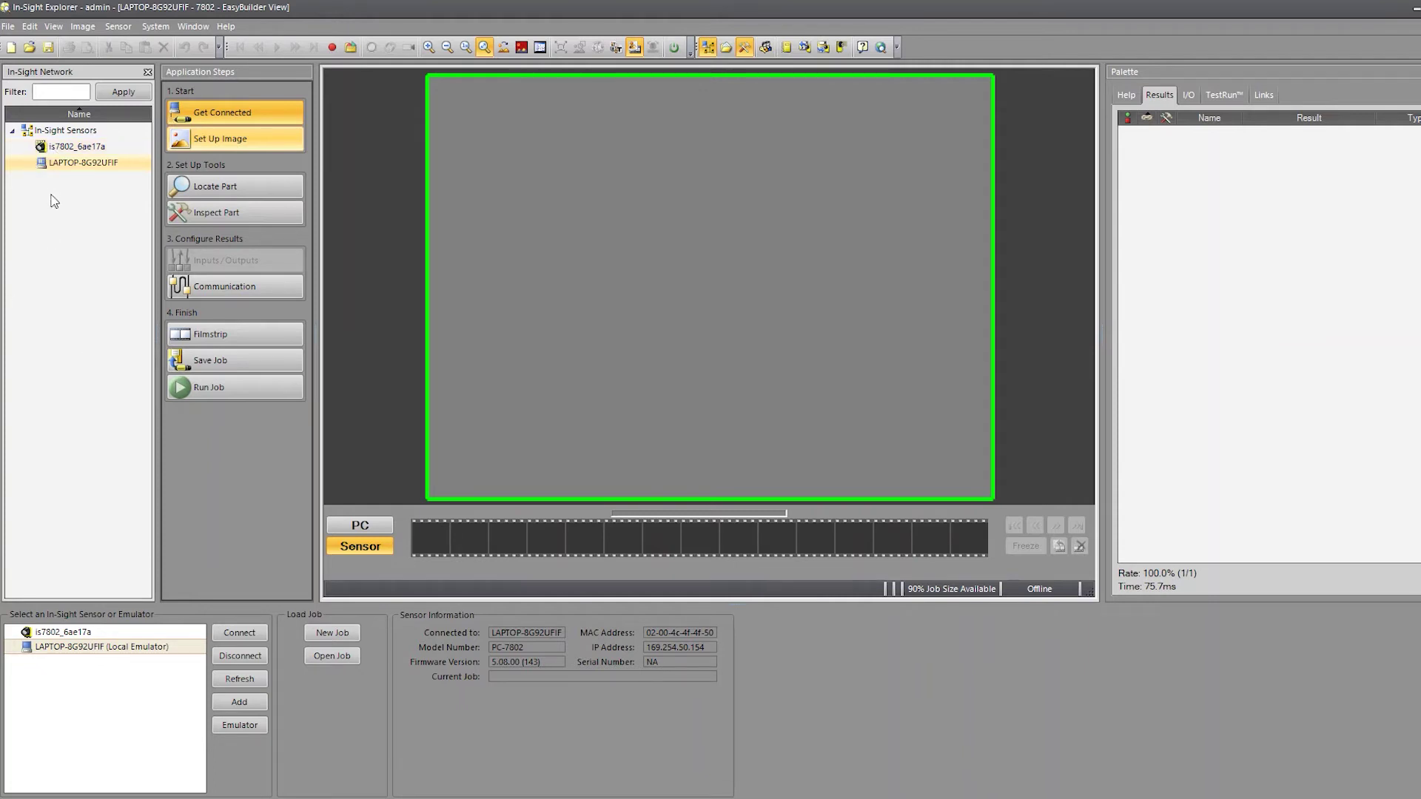
{"action": "left_click", "coordinate": [243, 684]}
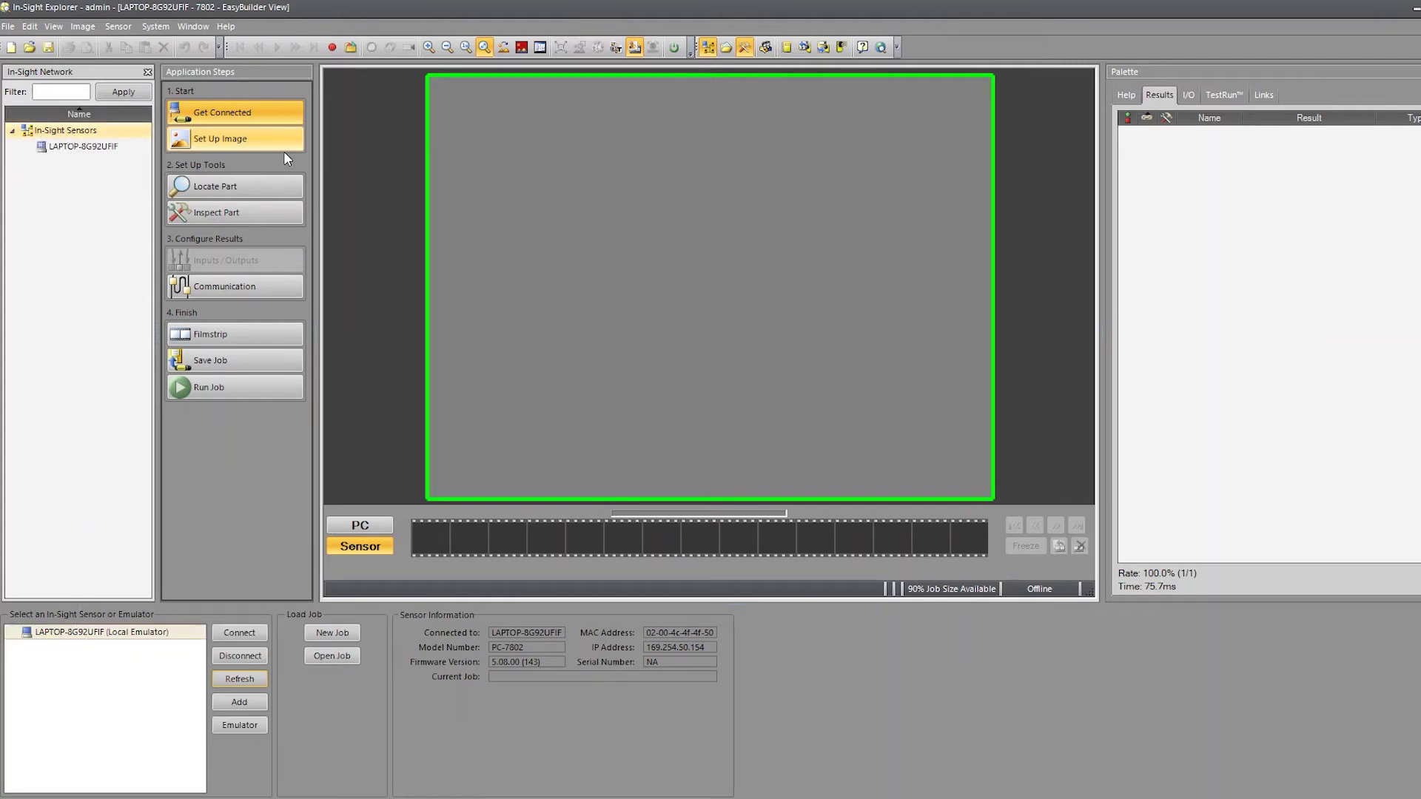
Step: Set the emulator's playback folder to the Pass folder inside Cognex images on the desktop and accept the options
{"action": "left_click", "coordinate": [351, 49]}
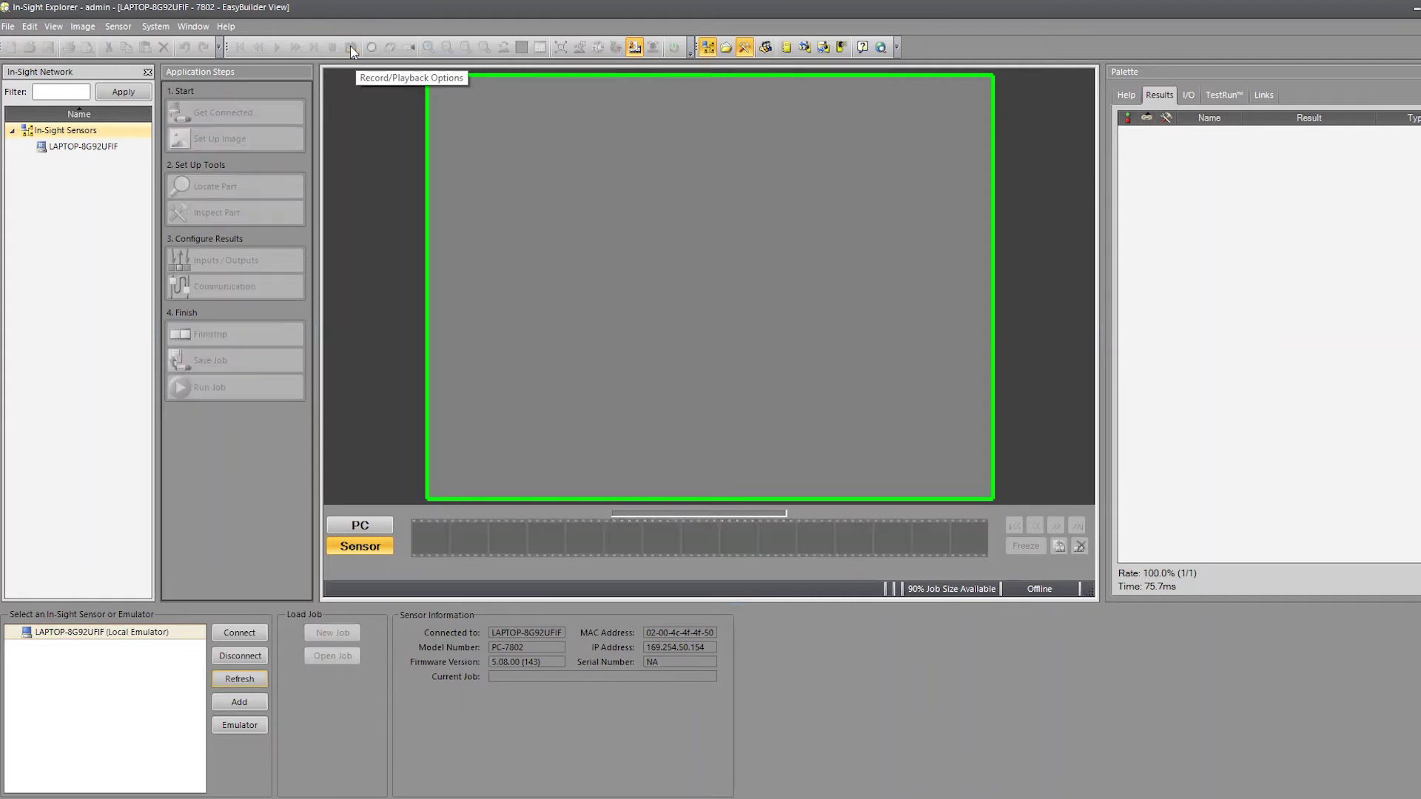
{"action": "left_click", "coordinate": [557, 265]}
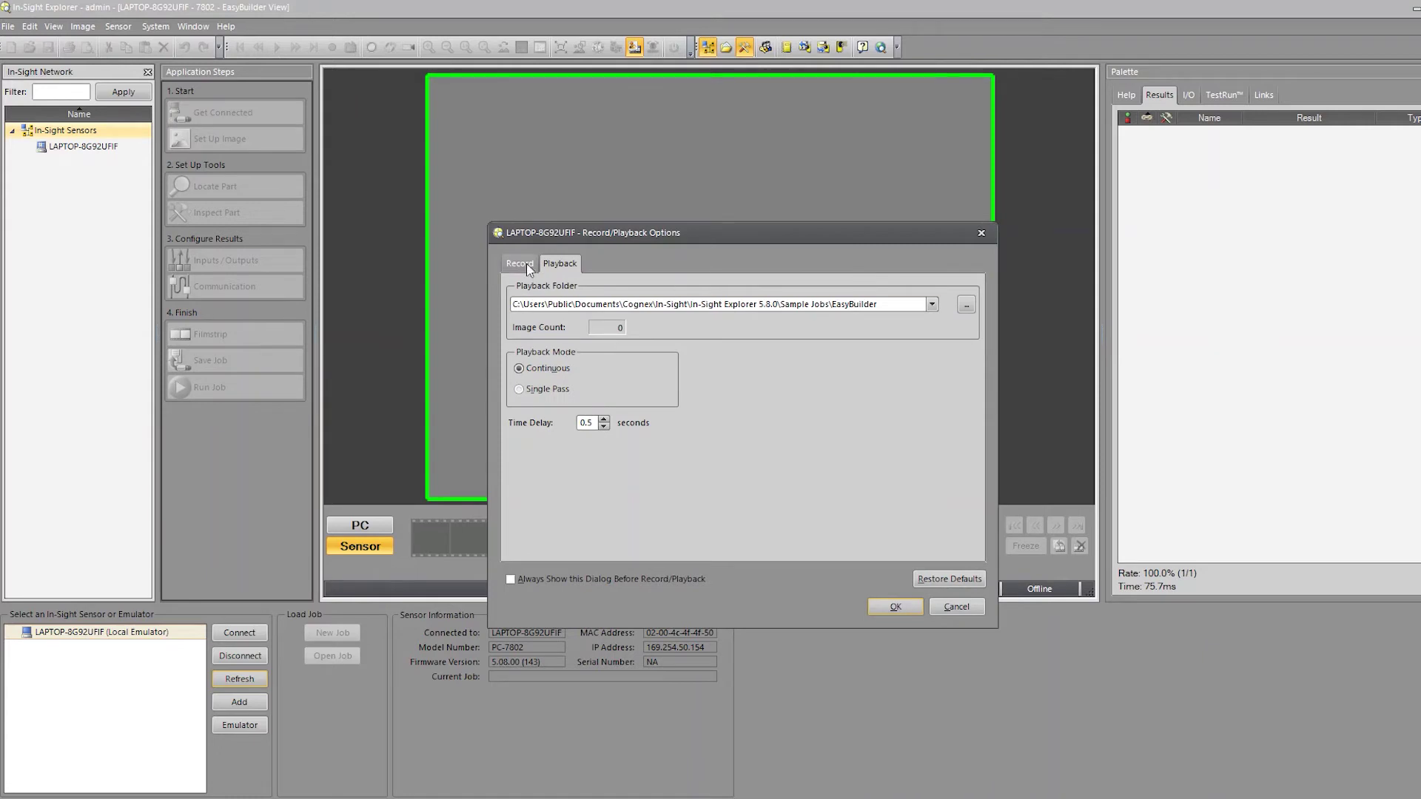
{"action": "left_click", "coordinate": [526, 264]}
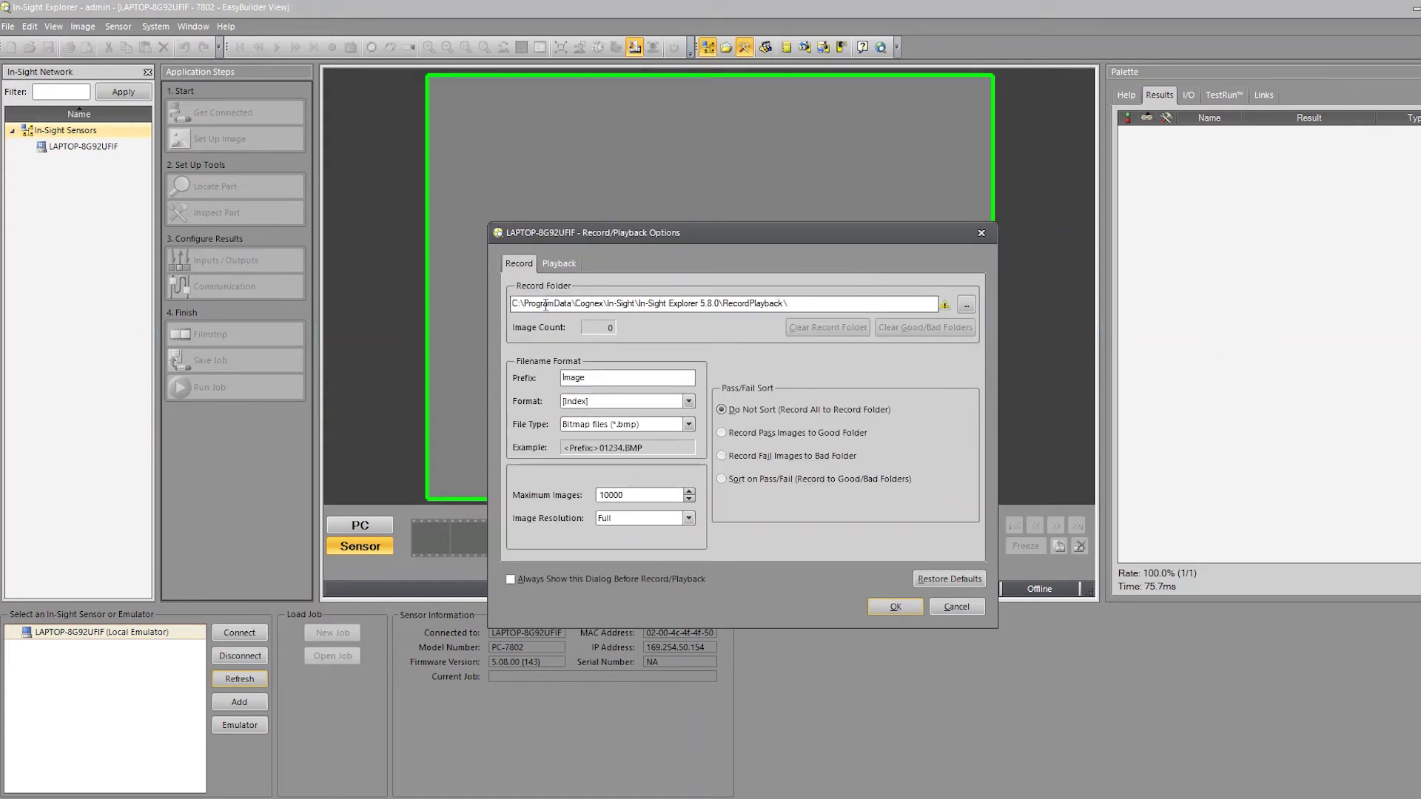
{"action": "left_click", "coordinate": [557, 265]}
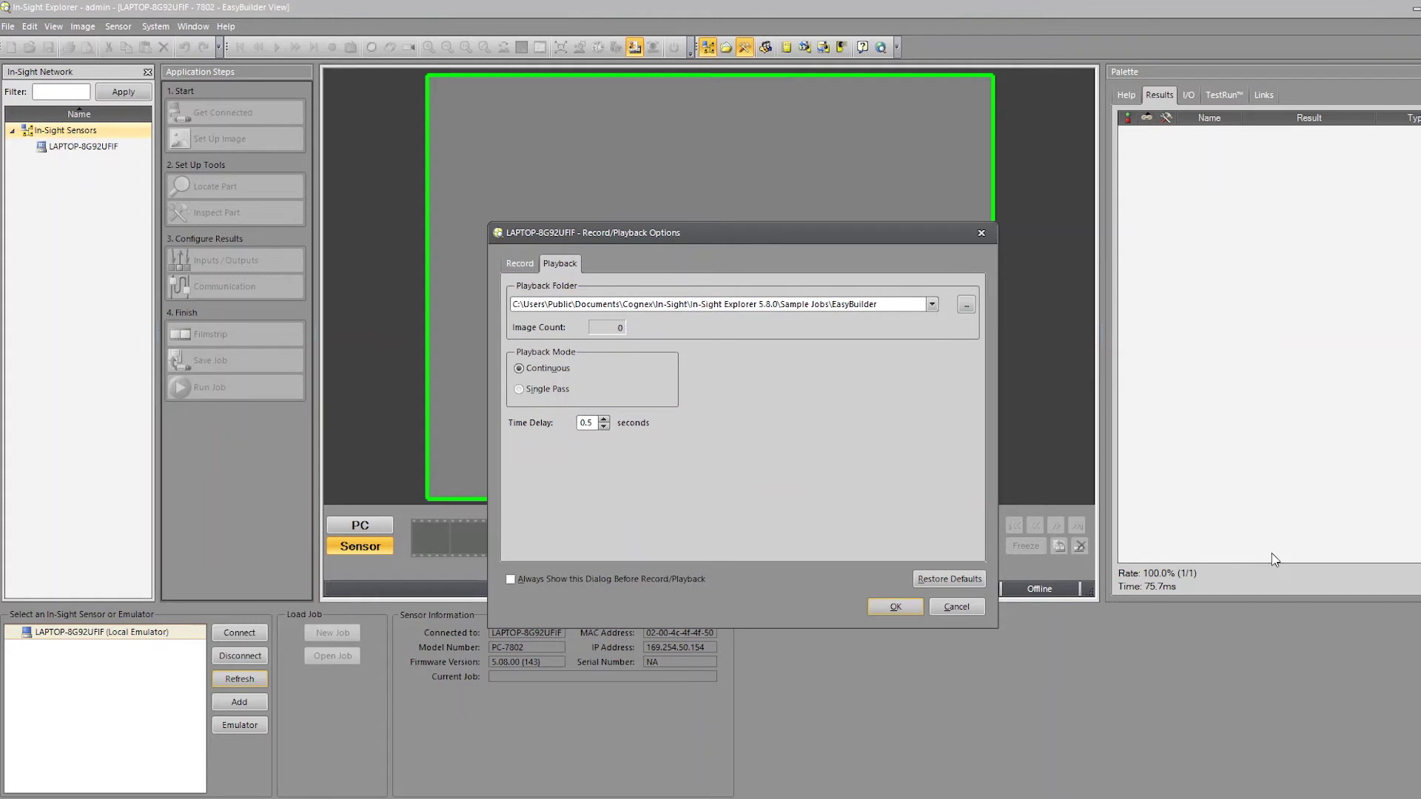
{"action": "key", "text": "alt+Tab"}
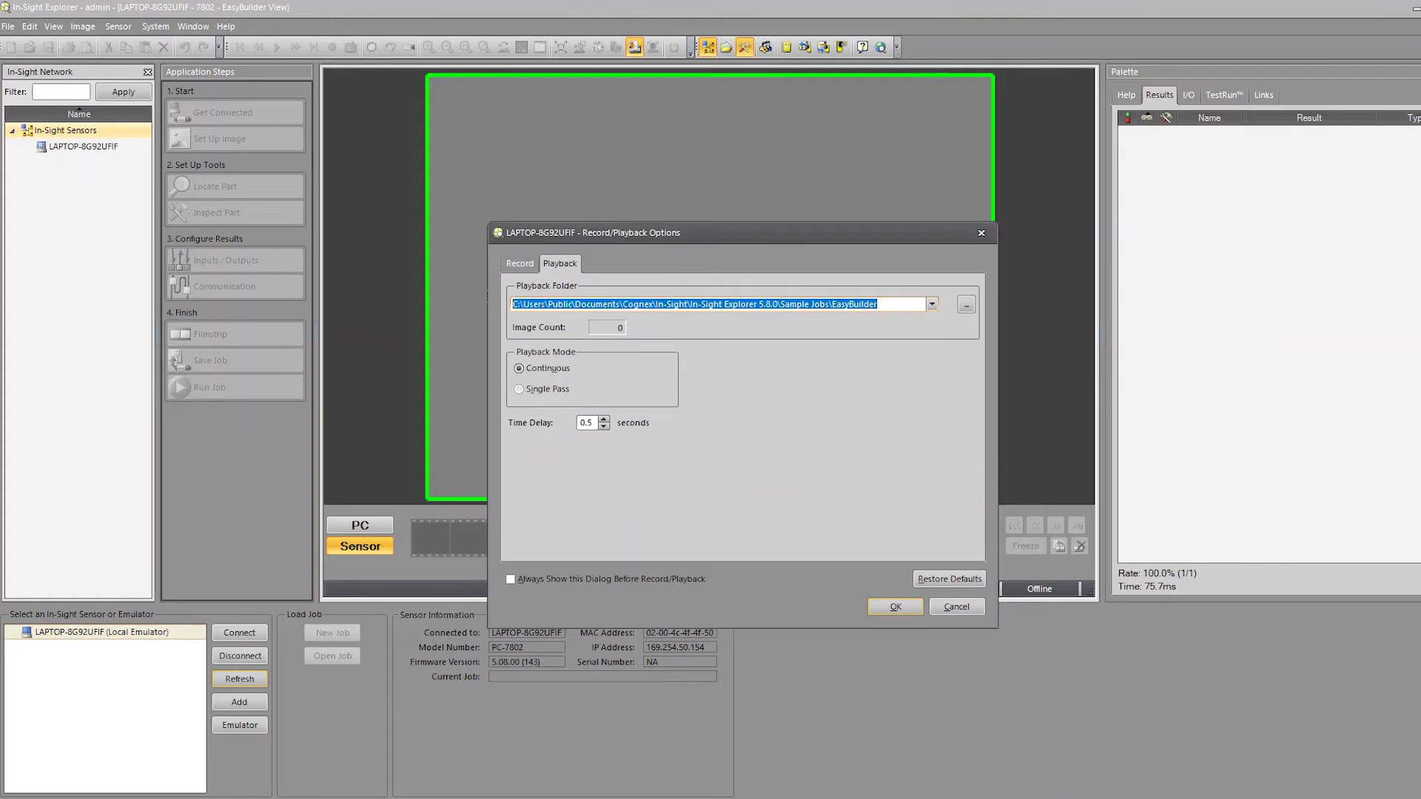
{"action": "type", "text": "C:\\Users\\bob_c\\Desktop\\Cognex images\\Pass"}
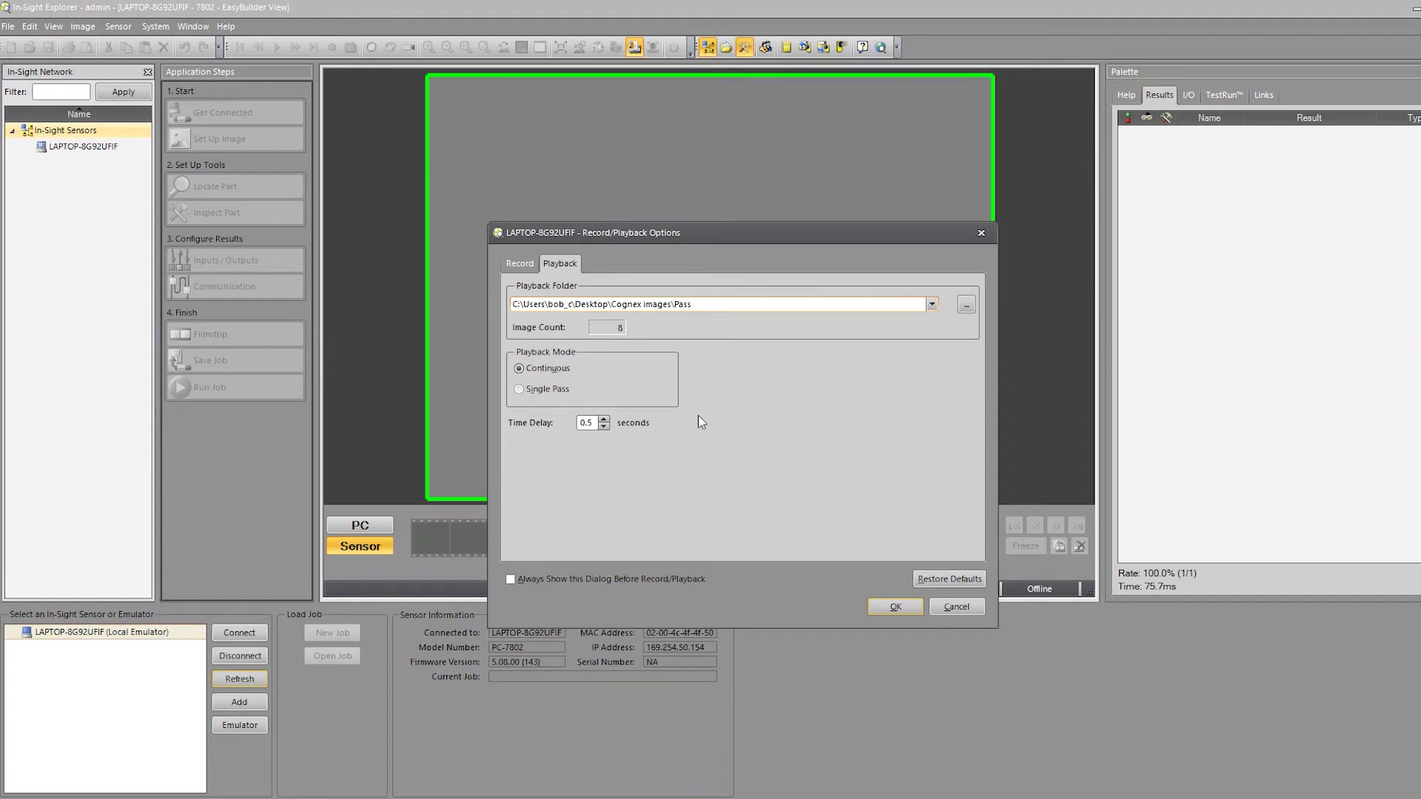
{"action": "left_click", "coordinate": [891, 607]}
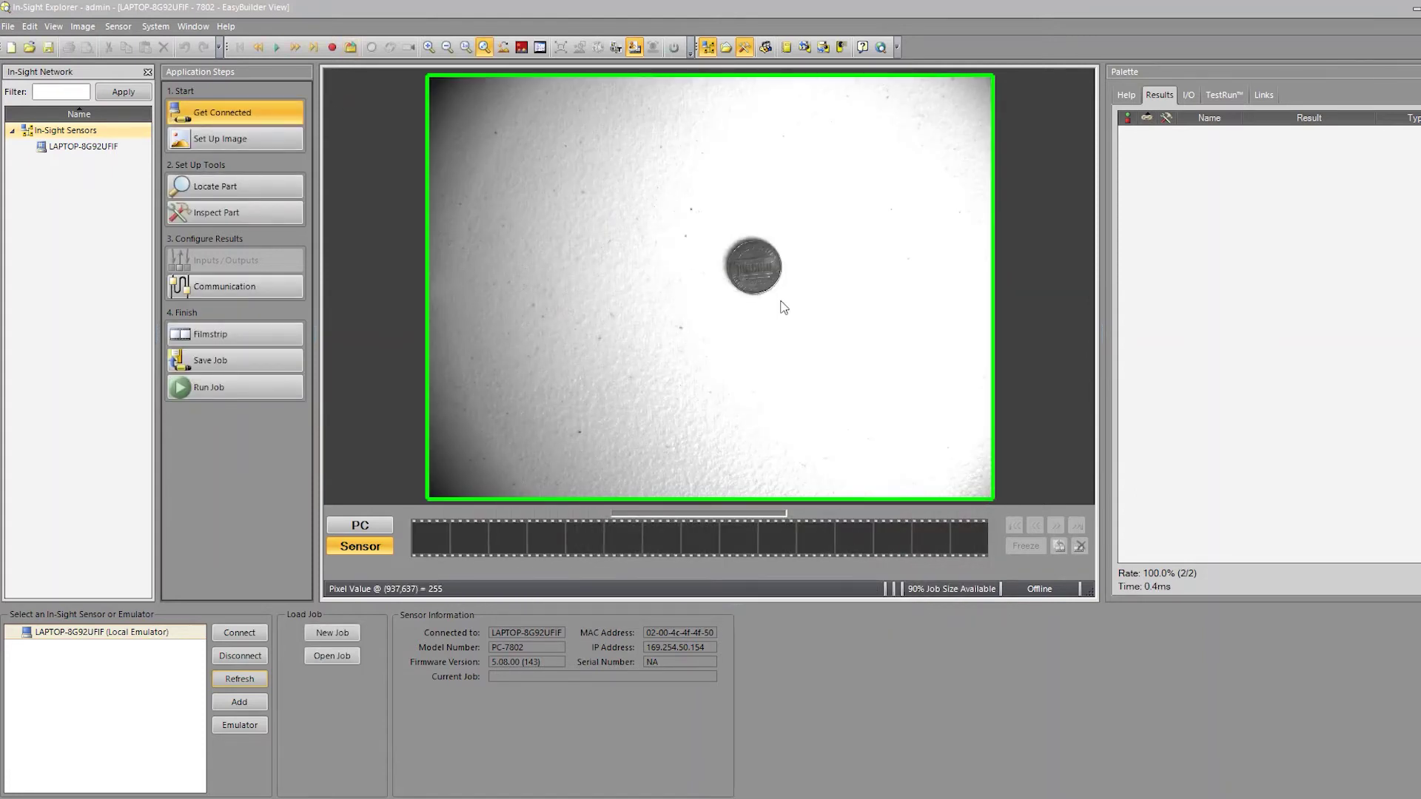
Step: Play forward through the recorded Pass images one by one to review the coin positions, stopping on Image00003.BMP
{"action": "left_click", "coordinate": [296, 47]}
{"action": "left_click", "coordinate": [296, 47]}
{"action": "left_click", "coordinate": [296, 48]}
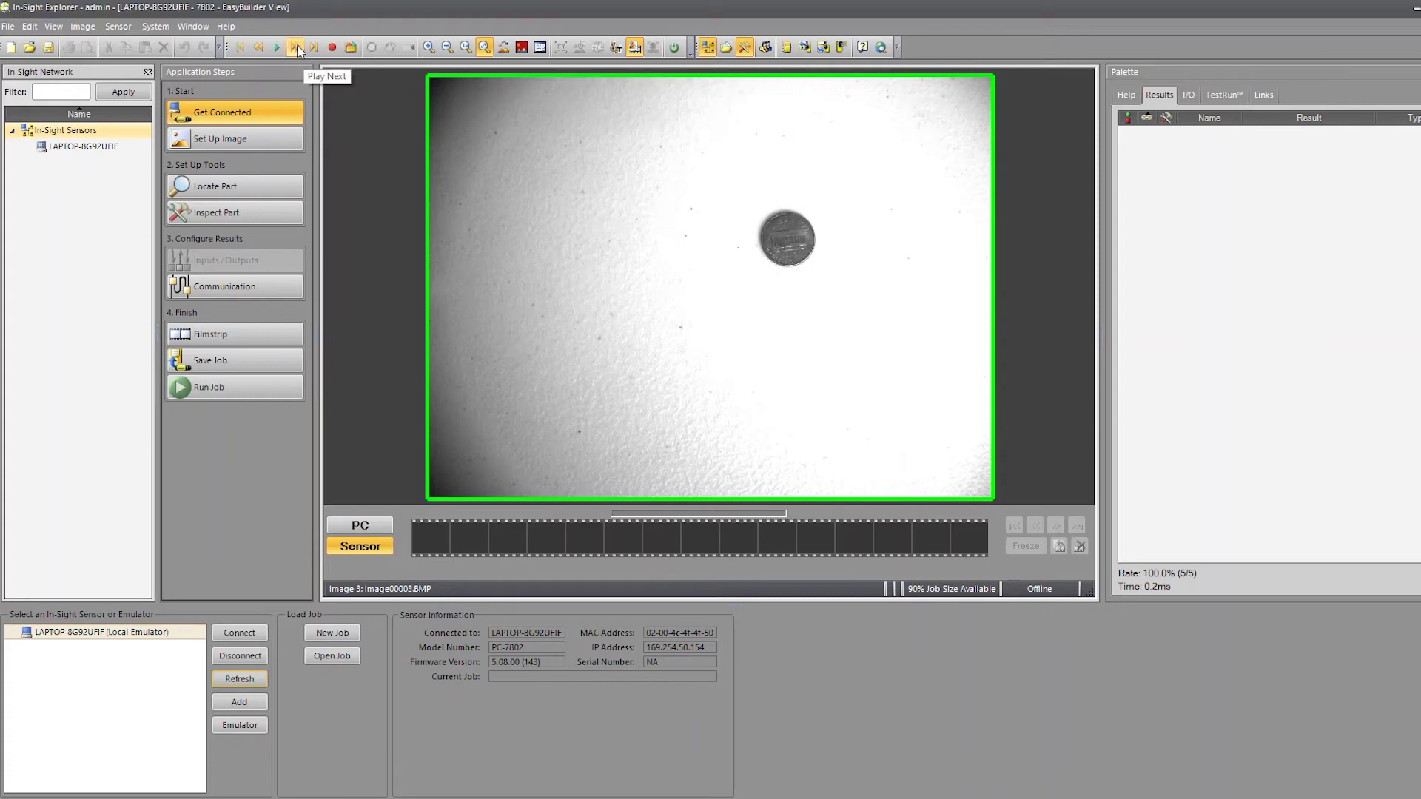
{"action": "left_click", "coordinate": [296, 48]}
{"action": "left_click", "coordinate": [296, 47]}
{"action": "left_click", "coordinate": [296, 48]}
{"action": "left_click", "coordinate": [296, 47]}
{"action": "left_click", "coordinate": [296, 47]}
{"action": "left_click", "coordinate": [296, 47]}
{"action": "left_click", "coordinate": [296, 47]}
{"action": "left_click", "coordinate": [296, 47]}
{"action": "left_click", "coordinate": [296, 47]}
{"action": "left_click", "coordinate": [296, 48]}
{"action": "left_click", "coordinate": [296, 47]}
{"action": "left_click", "coordinate": [296, 48]}
{"action": "left_click", "coordinate": [296, 48]}
{"action": "left_click", "coordinate": [296, 47]}
{"action": "left_click", "coordinate": [296, 47]}
{"action": "left_click", "coordinate": [296, 47]}
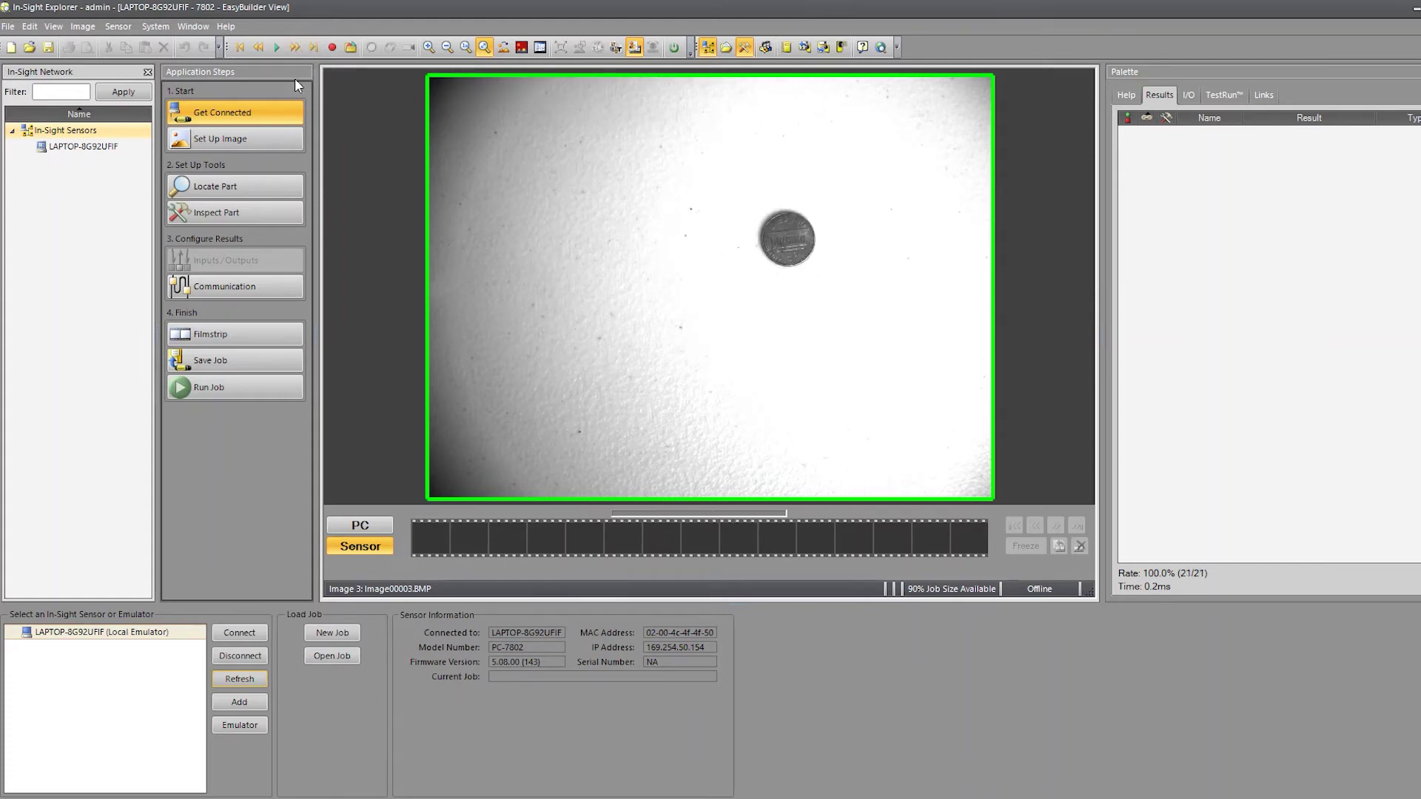
Step: Add a PatMax Pattern location tool and frame the dark coin with its rectangular model region
{"action": "left_click", "coordinate": [245, 190]}
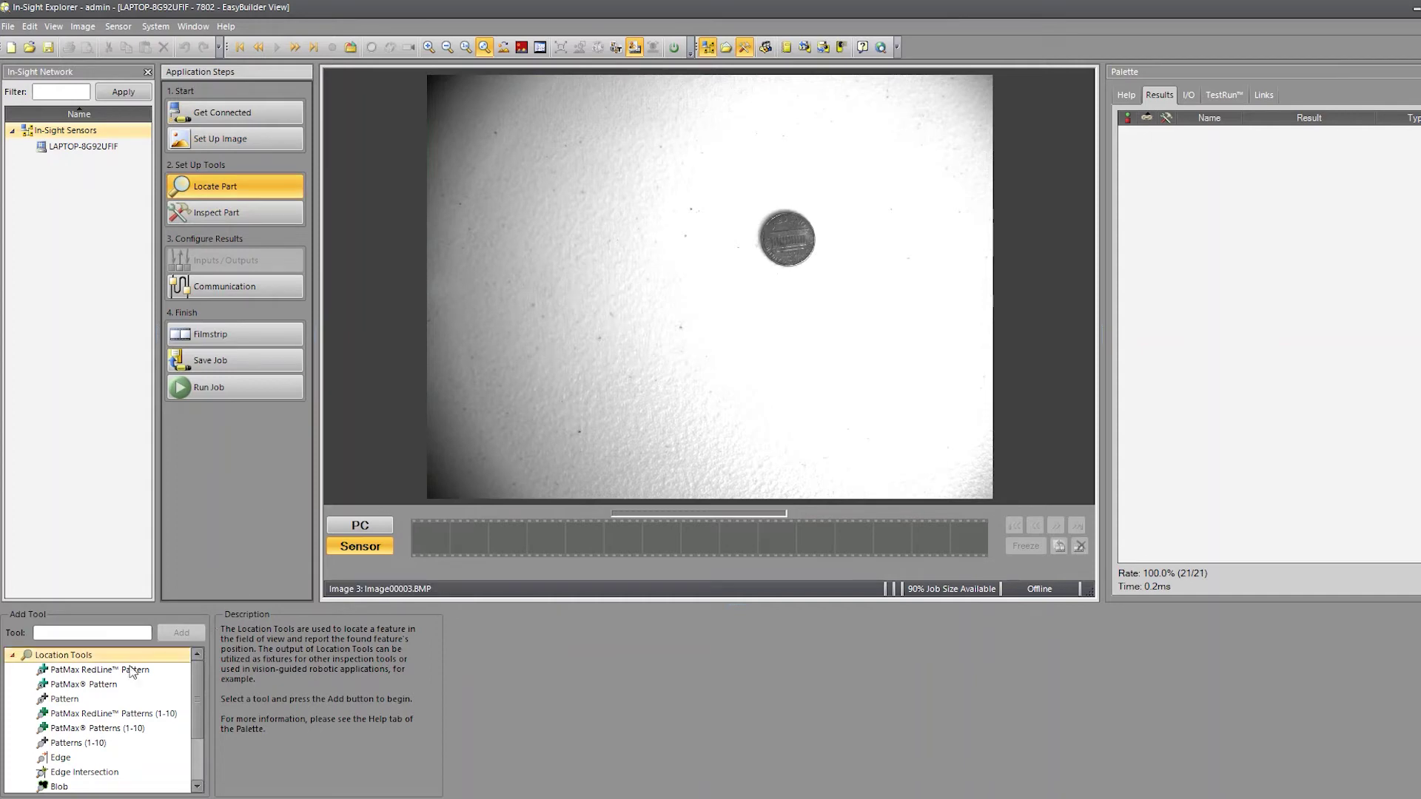
{"action": "left_click", "coordinate": [88, 685]}
{"action": "left_click", "coordinate": [181, 633]}
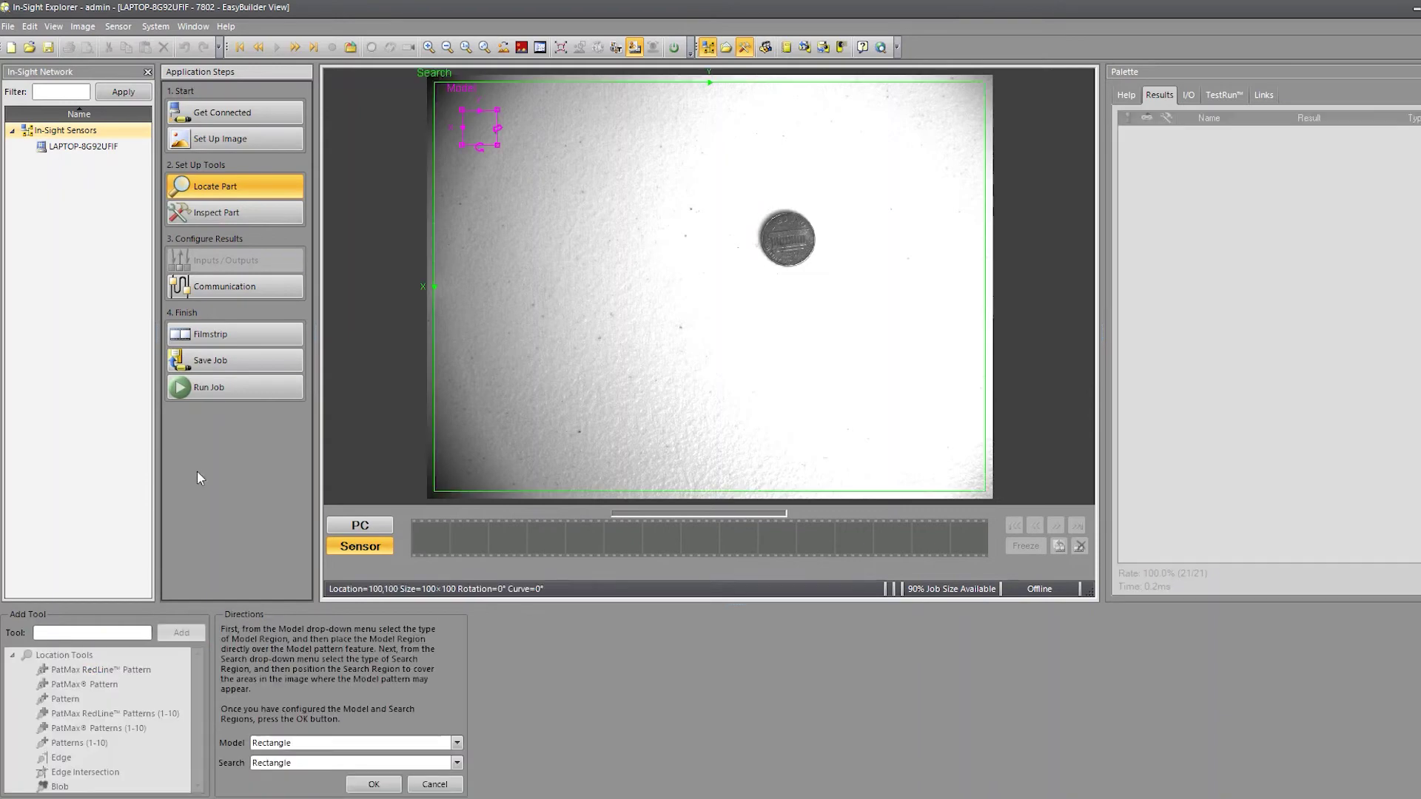
{"action": "left_click_drag", "start_coordinate": [488, 114], "coordinate": [825, 272]}
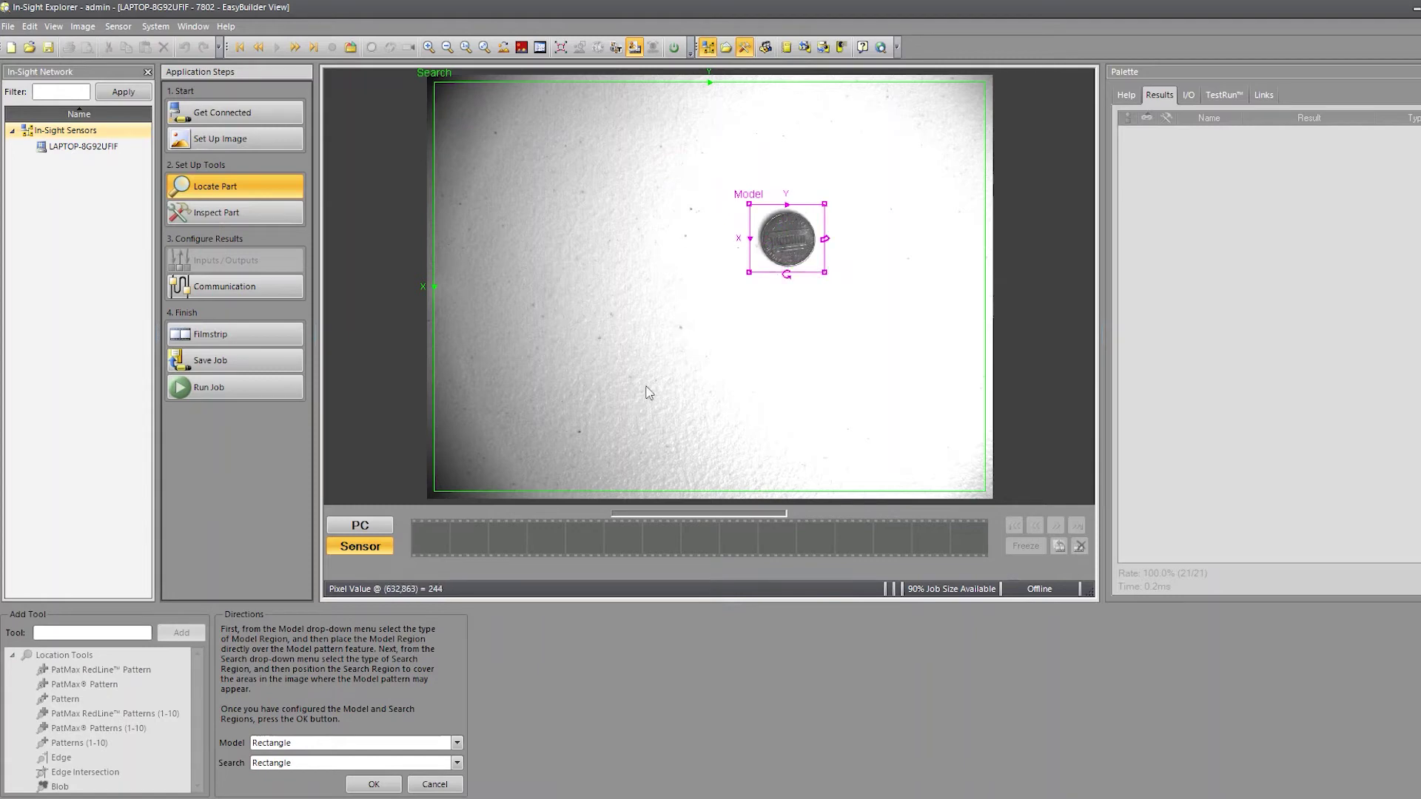
Step: Change the model region's shape to Circle and fit it closely around the dark coin
{"action": "left_click", "coordinate": [296, 742]}
{"action": "left_click", "coordinate": [292, 700]}
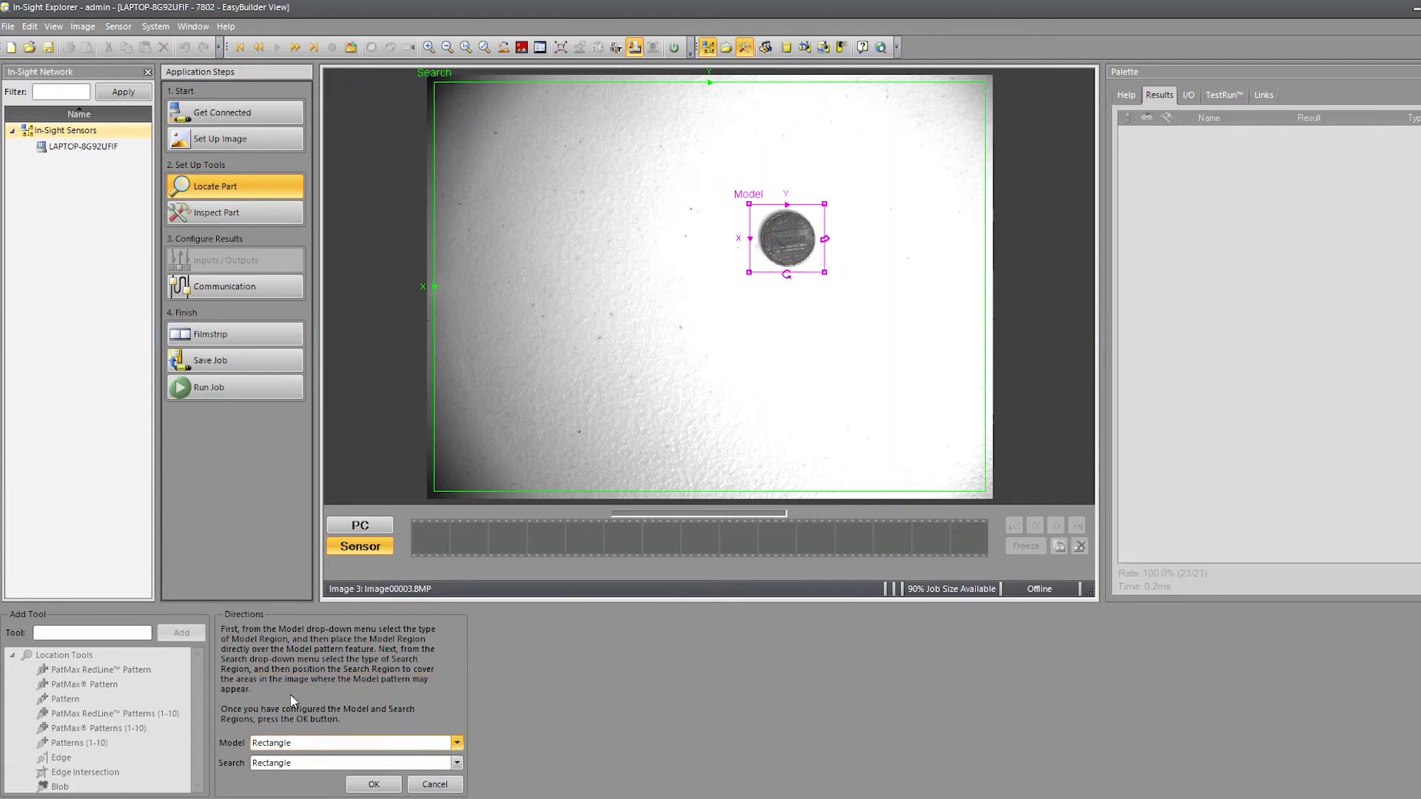
{"action": "left_click_drag", "start_coordinate": [463, 107], "coordinate": [791, 240]}
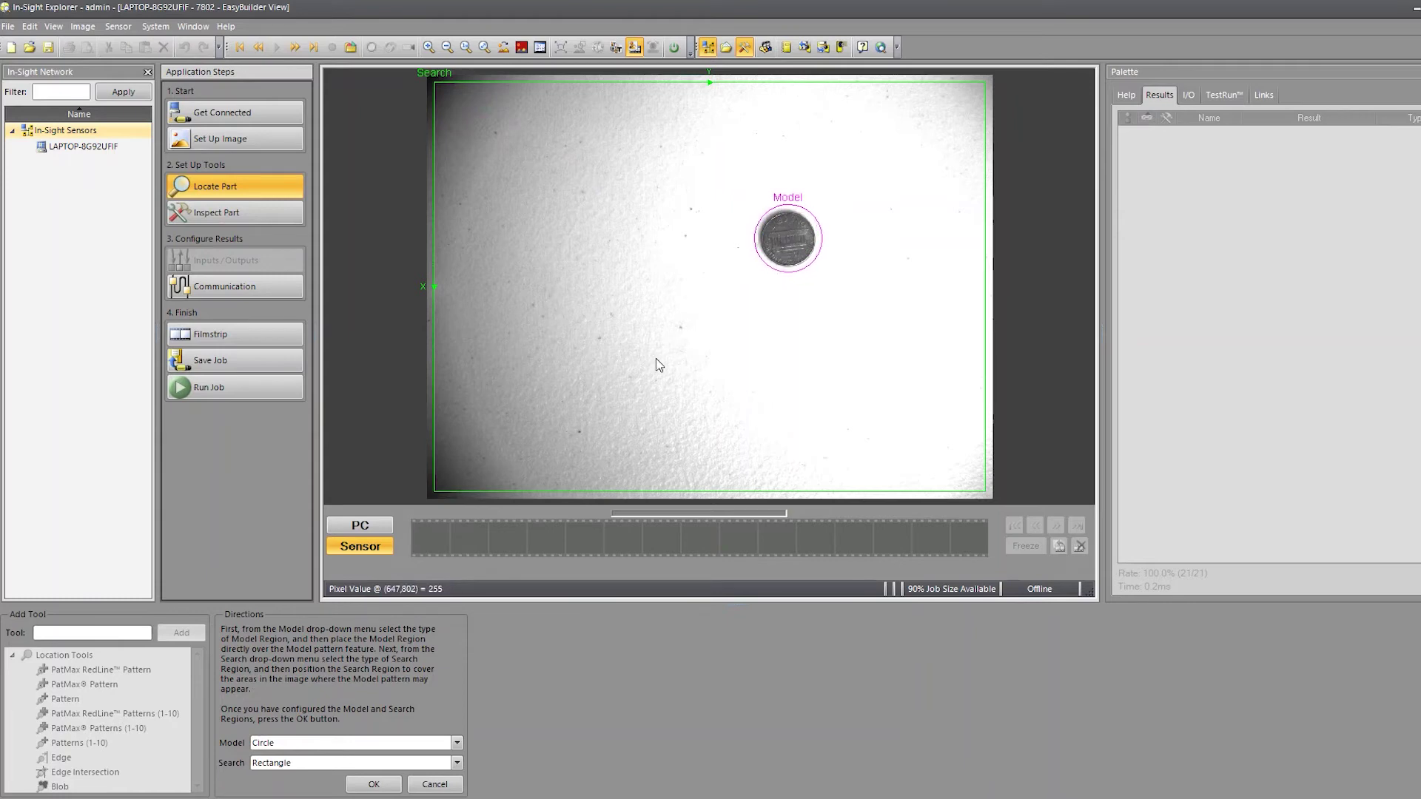
Step: Keep the search region a Rectangle, shrink it to the central area where the coins appear, and accept the model and search regions
{"action": "left_click", "coordinate": [330, 761]}
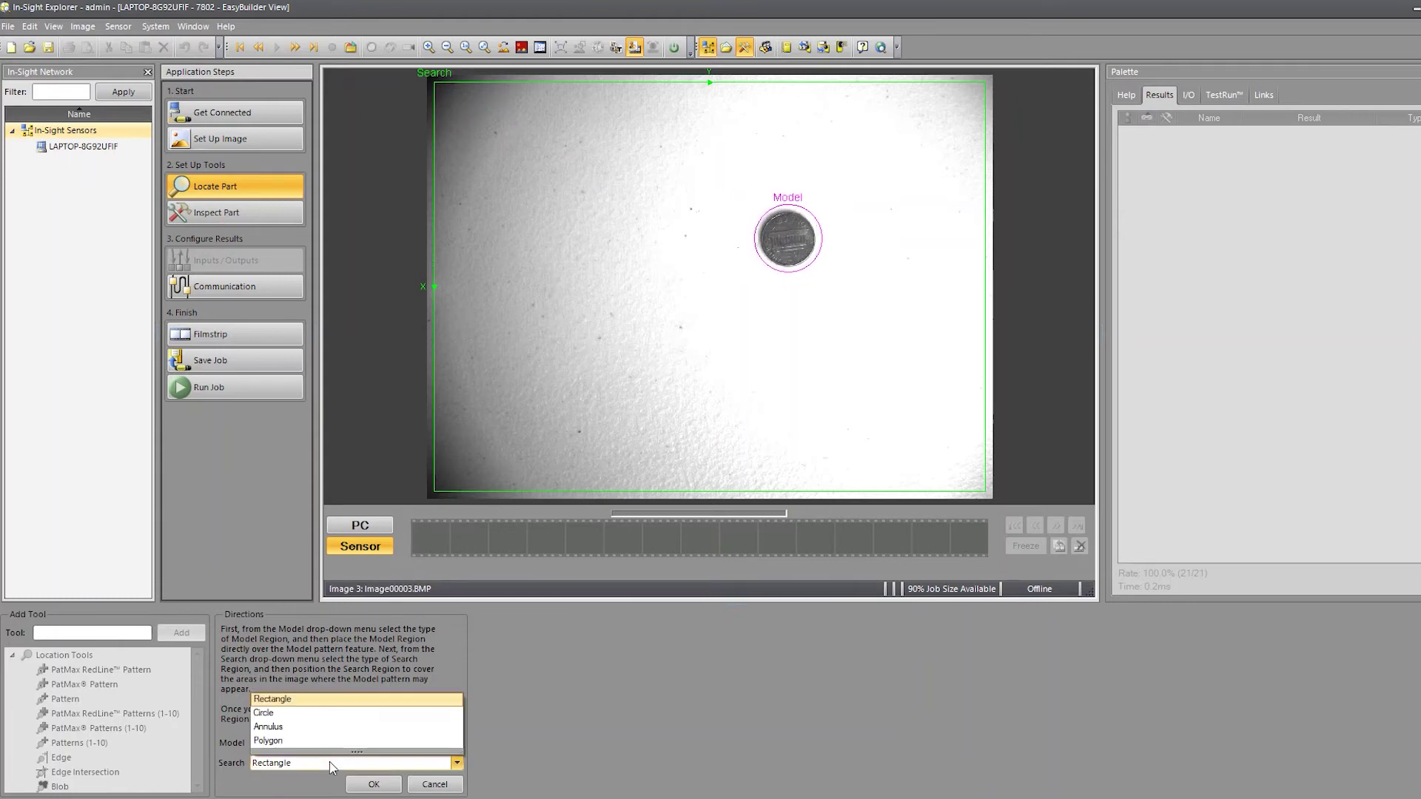
{"action": "left_click", "coordinate": [434, 682]}
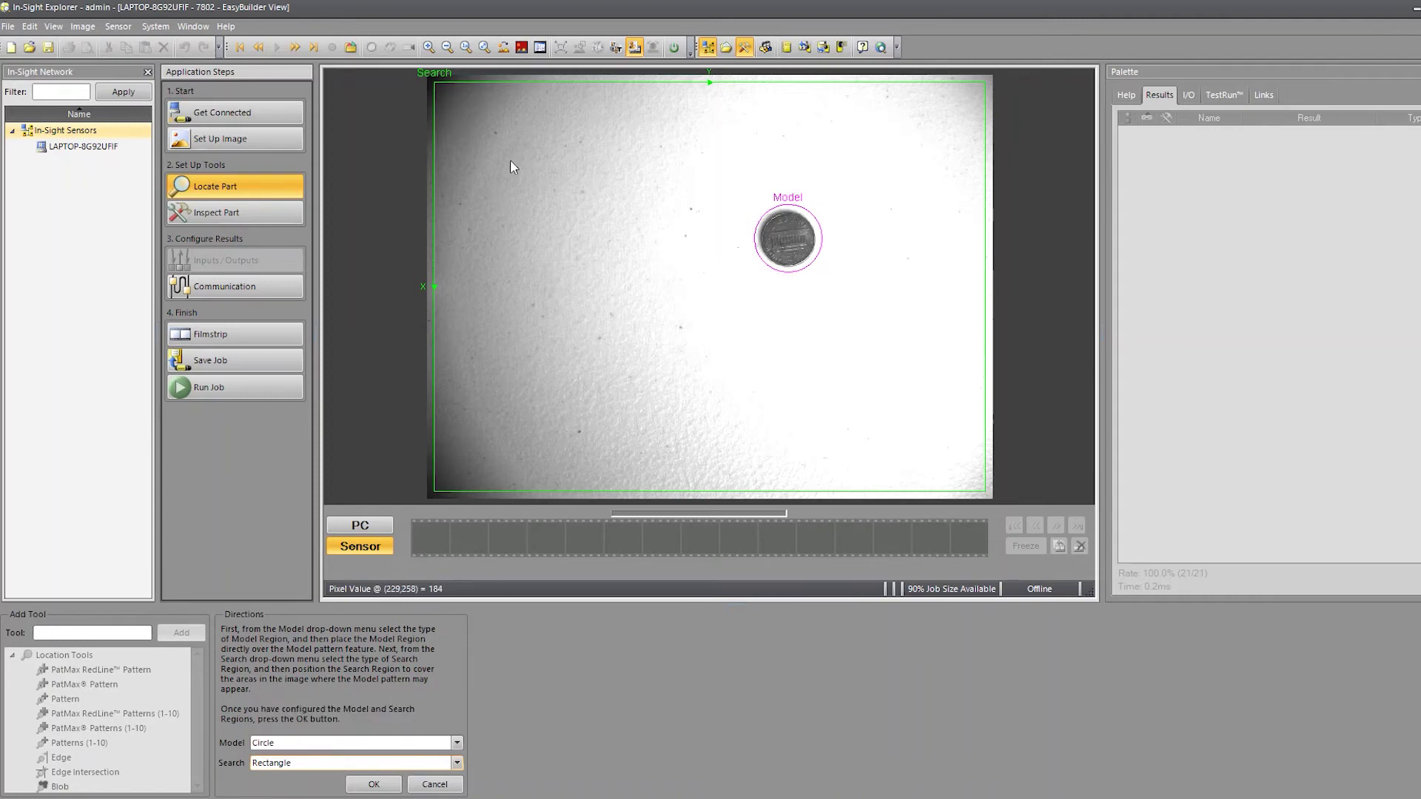
{"action": "left_click", "coordinate": [441, 81]}
{"action": "left_click", "coordinate": [441, 88]}
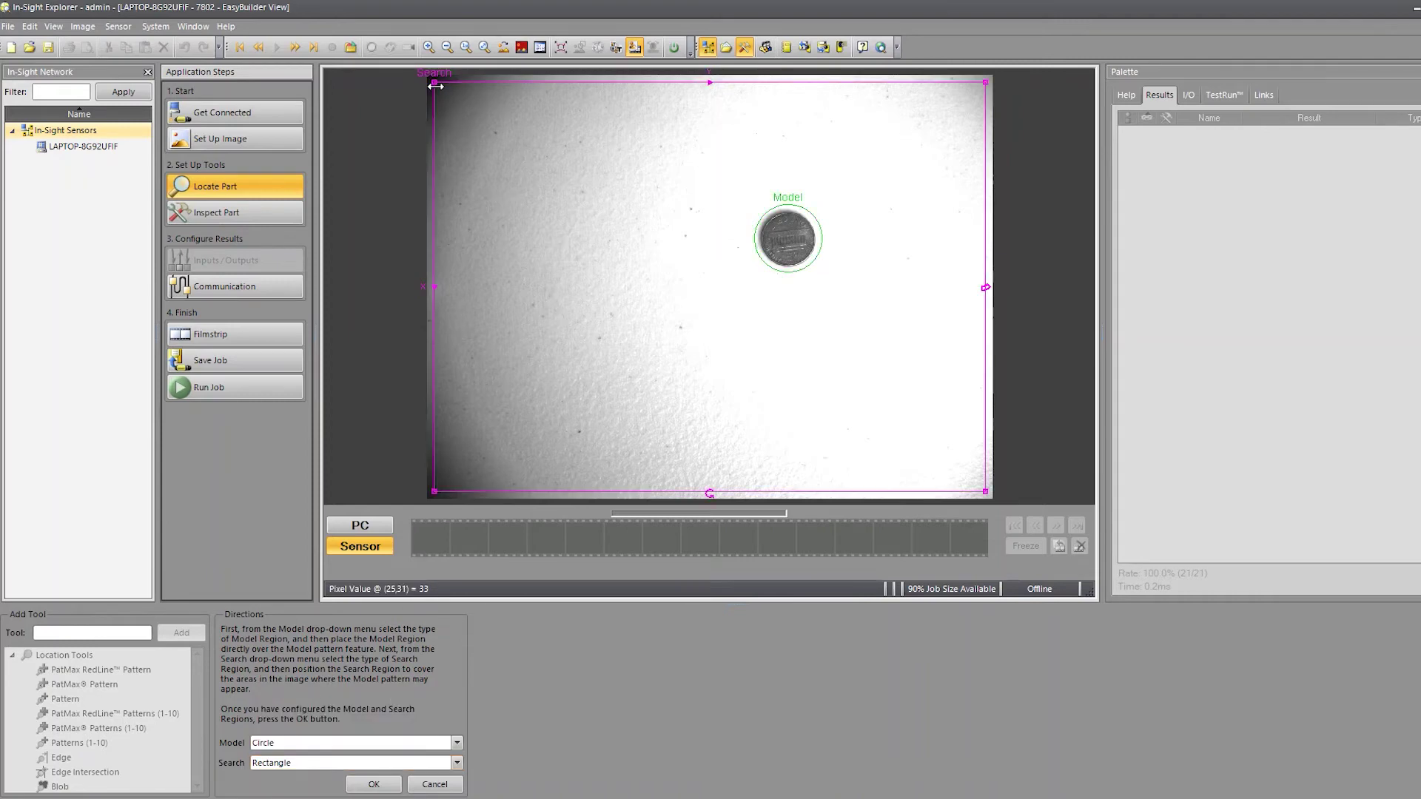
{"action": "left_click_drag", "start_coordinate": [441, 87], "coordinate": [561, 191]}
{"action": "left_click_drag", "start_coordinate": [983, 490], "coordinate": [870, 376]}
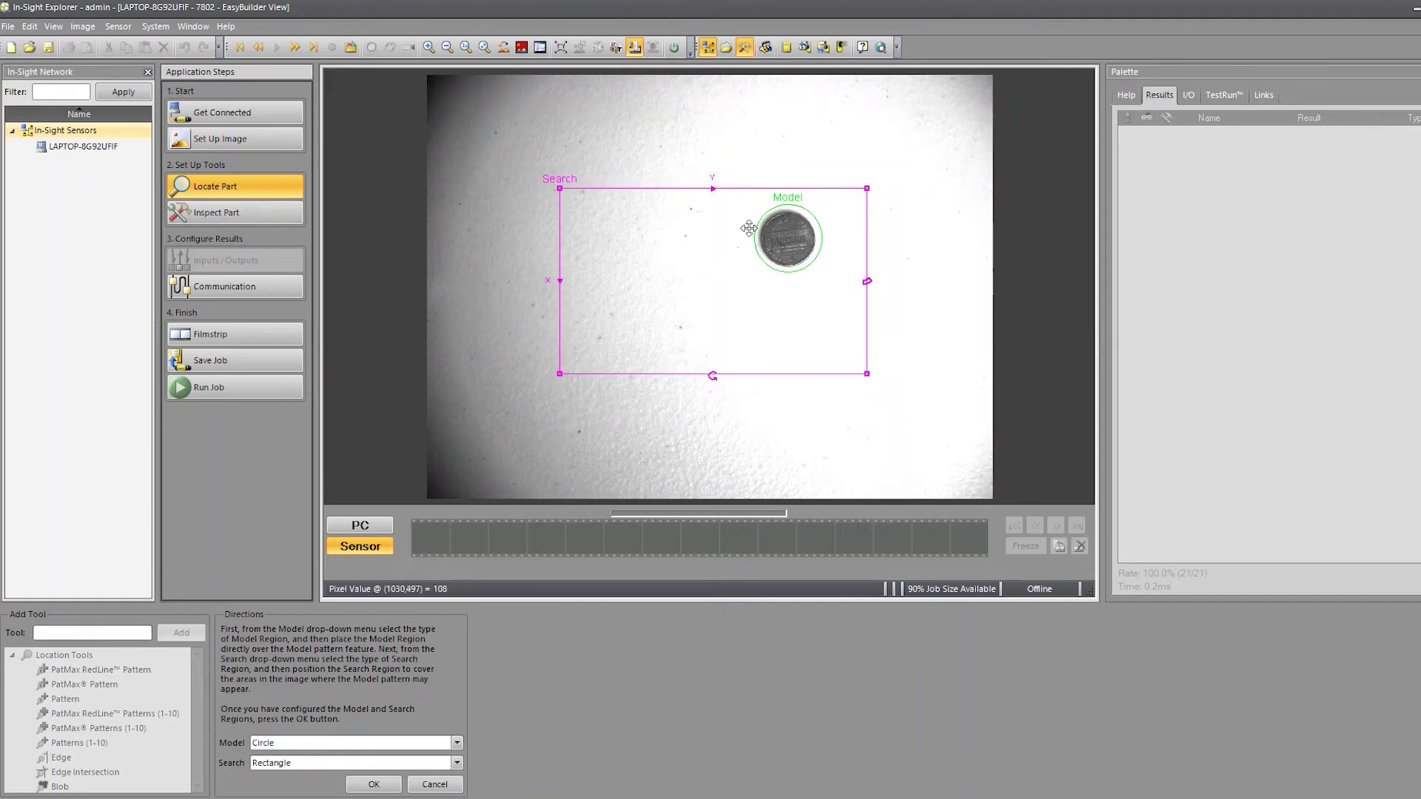
{"action": "left_click", "coordinate": [373, 783]}
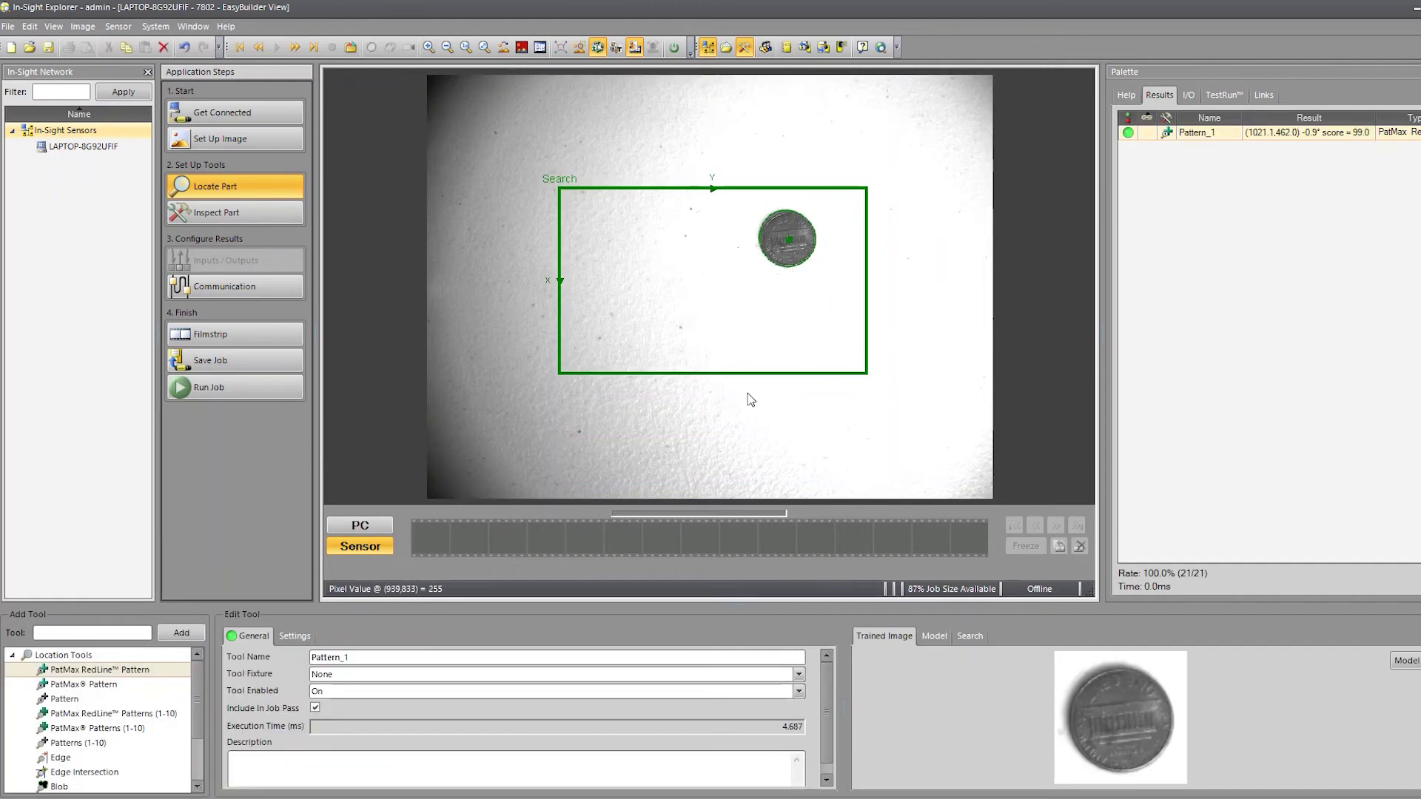
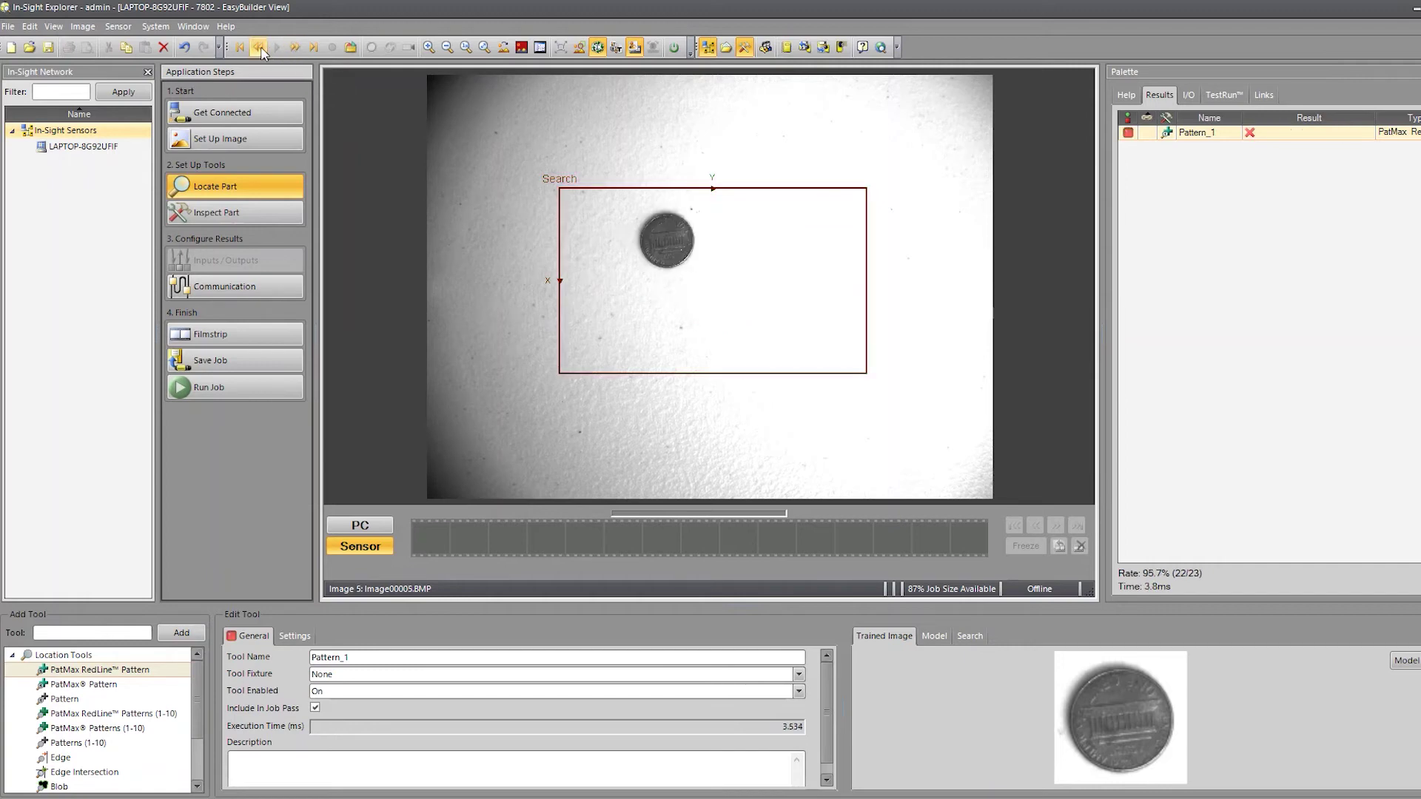
Step: Move back and forth through the recorded images to check where the pattern is located, stopping on Image00005.BMP
{"action": "left_click", "coordinate": [260, 49]}
{"action": "left_click", "coordinate": [260, 48]}
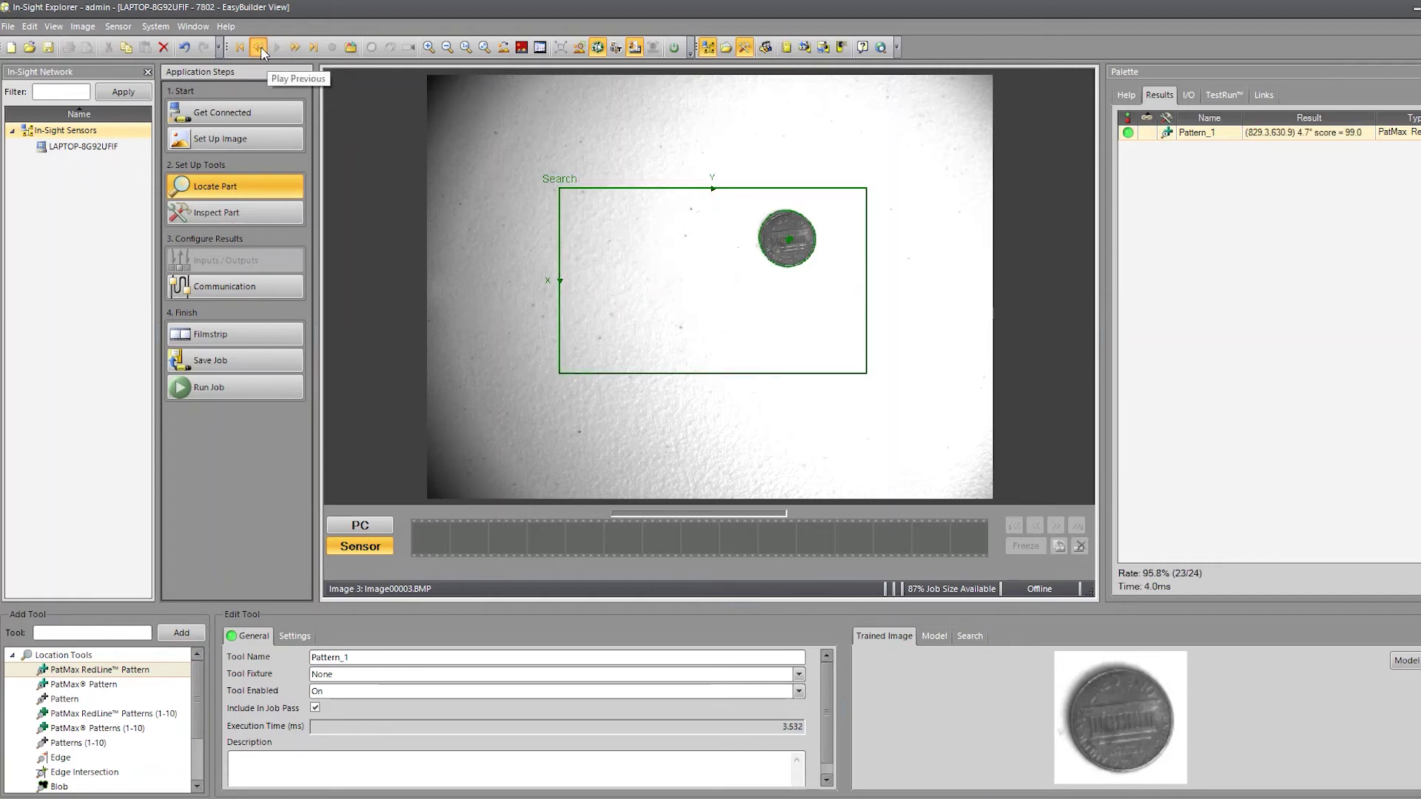
{"action": "left_click", "coordinate": [298, 49]}
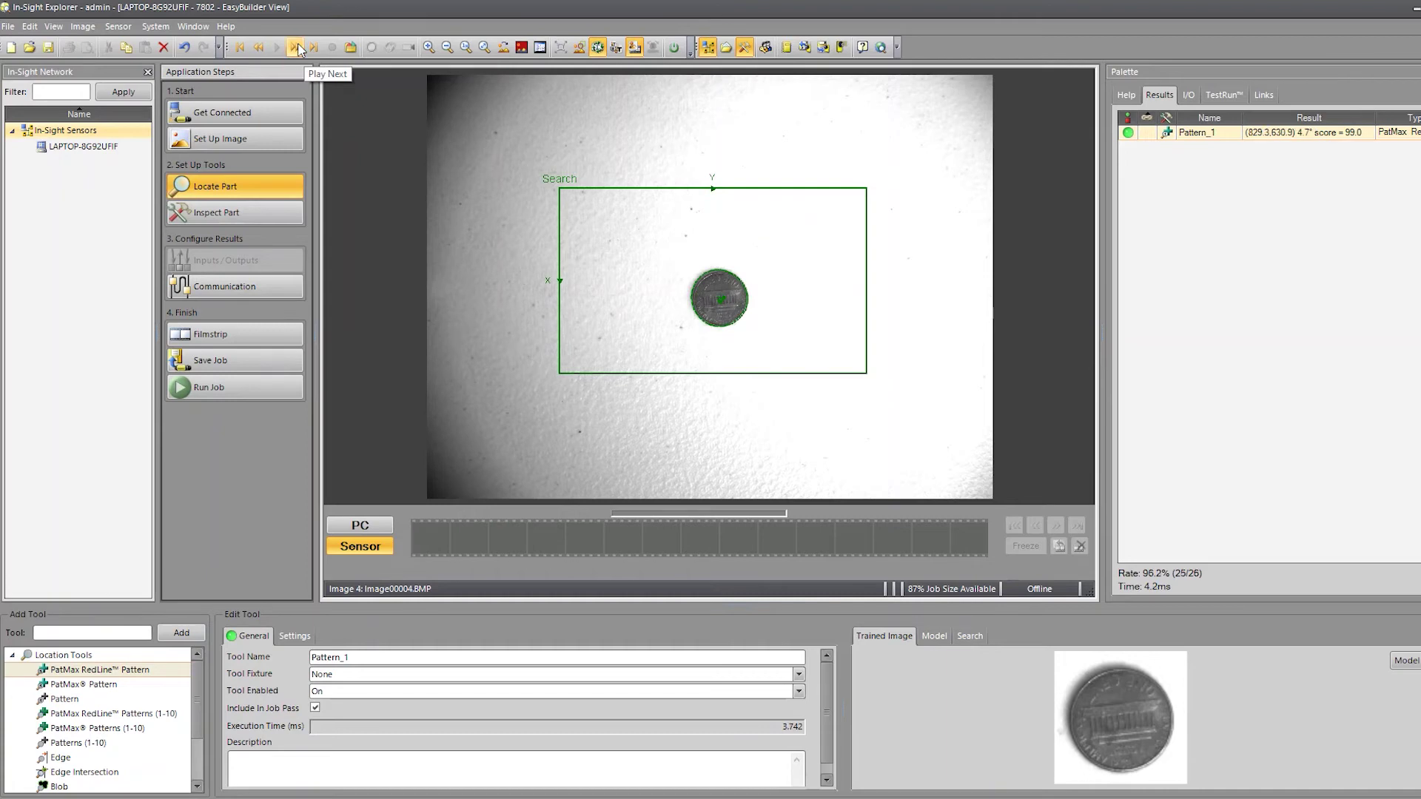
{"action": "left_click", "coordinate": [299, 49]}
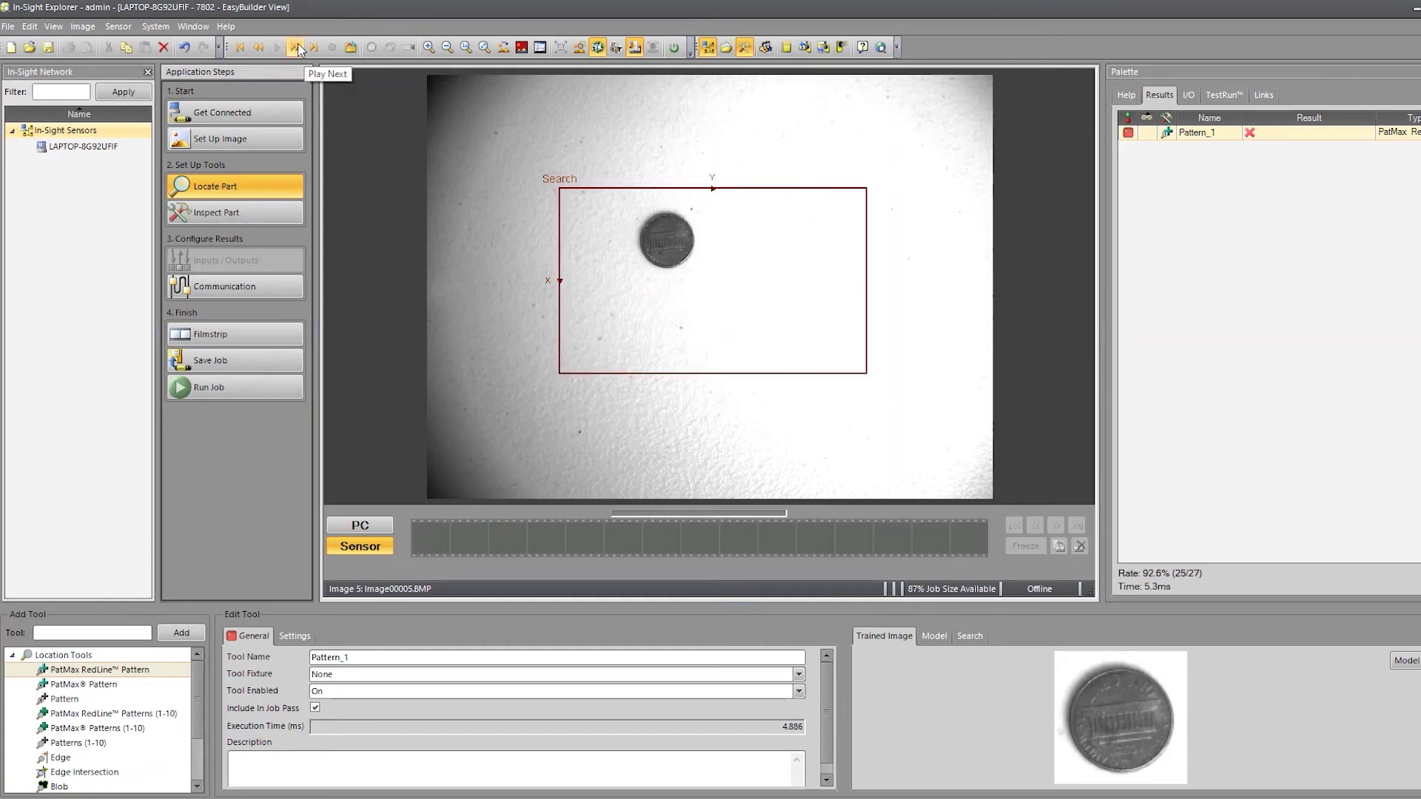
{"action": "left_click", "coordinate": [258, 49]}
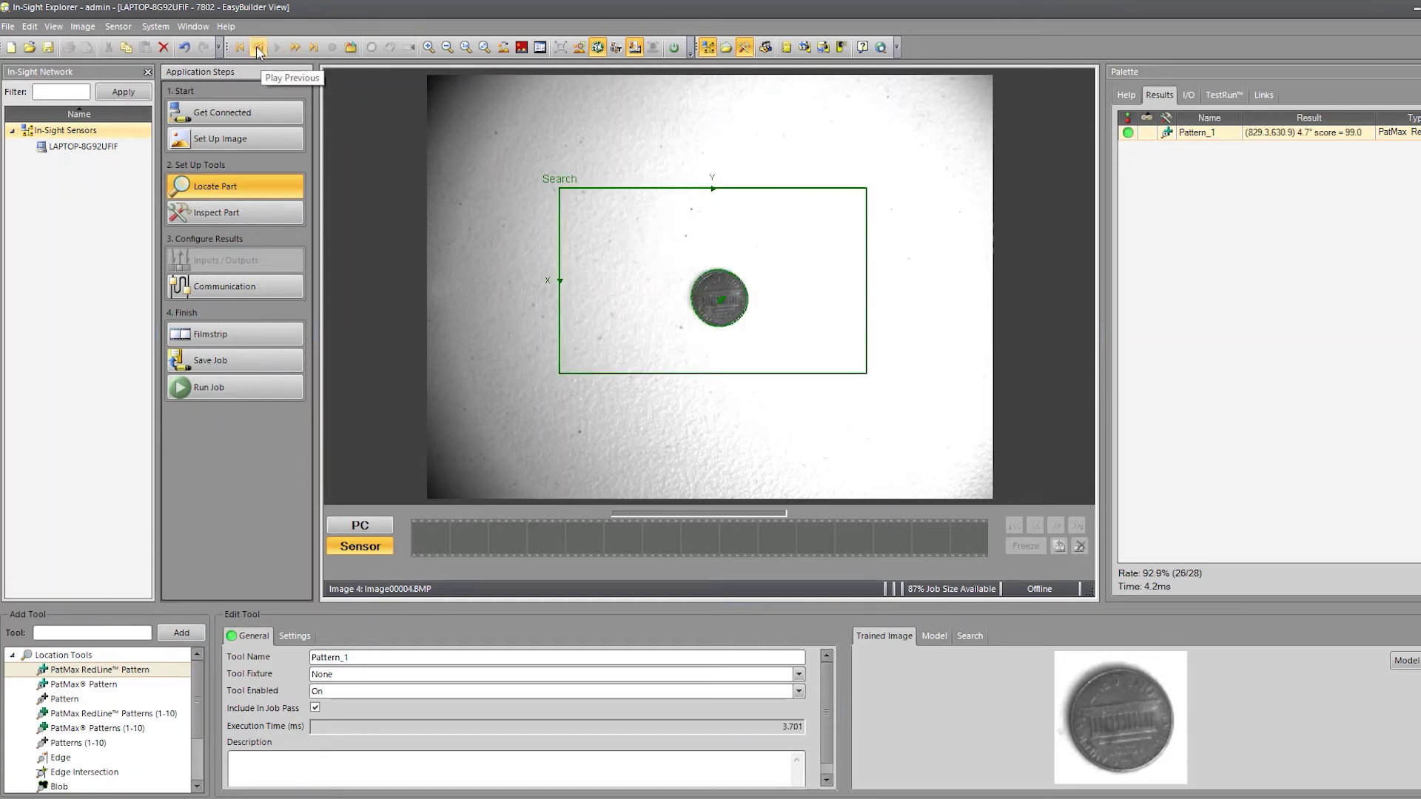
{"action": "left_click", "coordinate": [295, 47]}
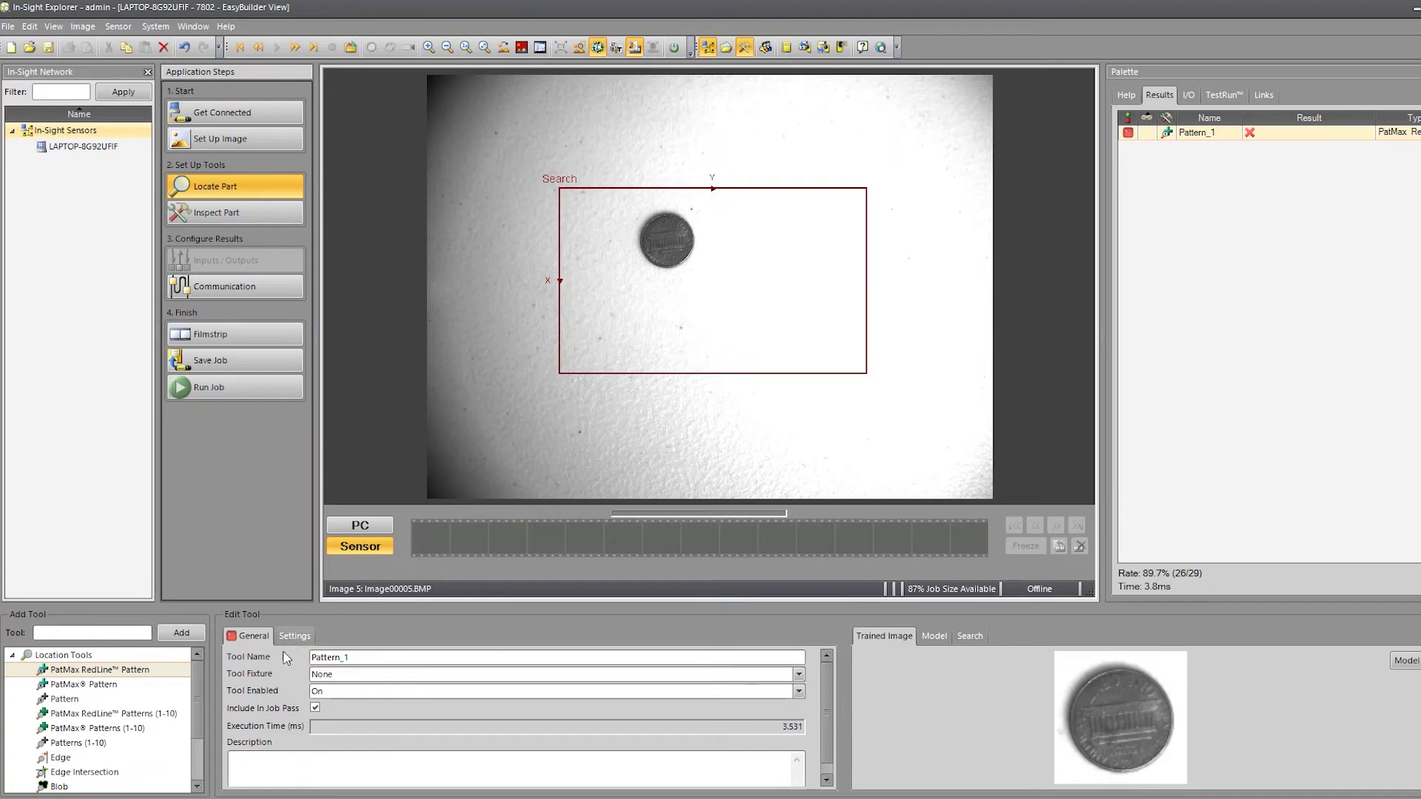
Step: Rename the pattern location tool as Penny
{"action": "scroll", "coordinate": [274, 694], "scroll_direction": "down", "scroll_amount": 1}
{"action": "scroll", "coordinate": [275, 688], "scroll_direction": "up", "scroll_amount": 1}
{"action": "left_click_drag", "start_coordinate": [349, 658], "coordinate": [309, 663]}
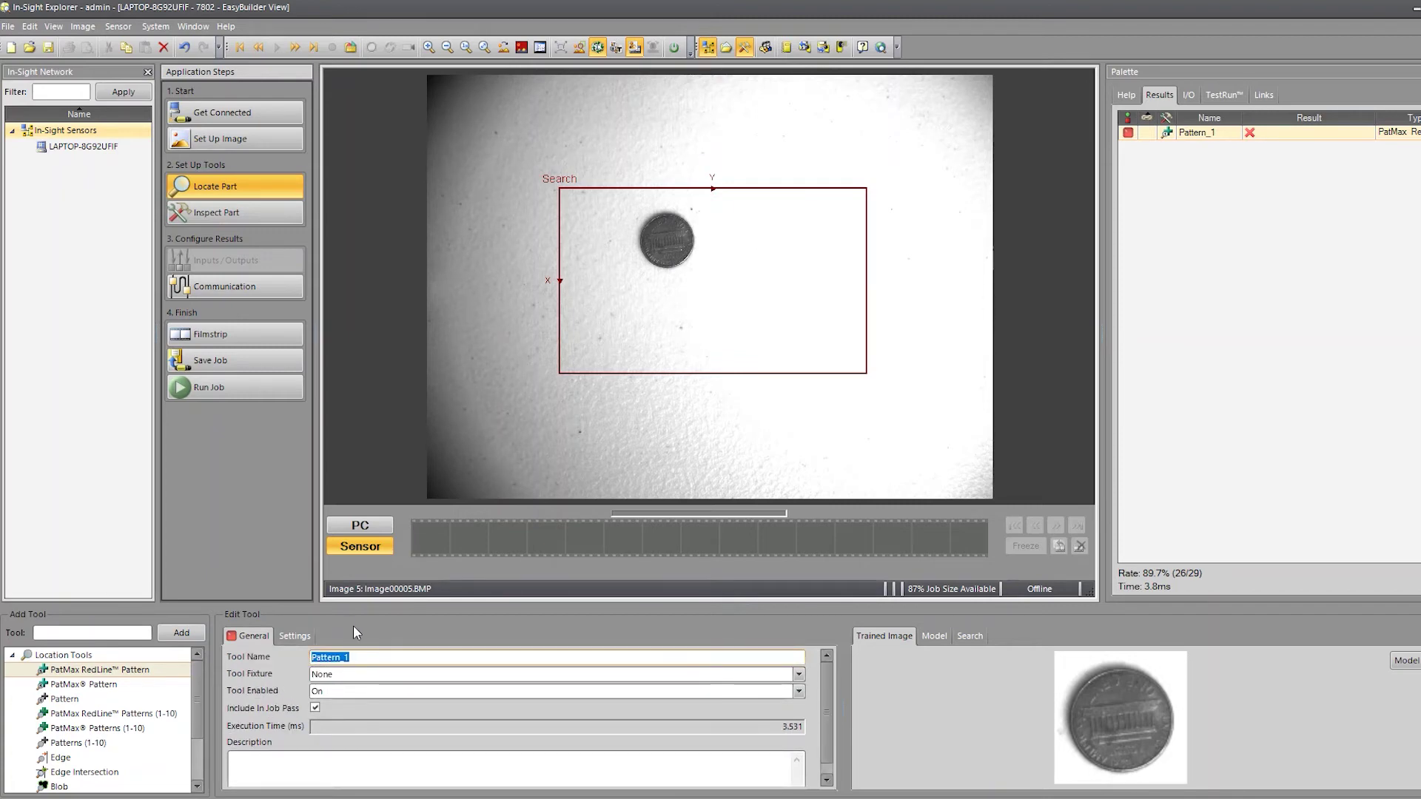
{"action": "type", "text": "Pa"}
{"action": "type", "text": "nny"}
{"action": "key", "text": "Return"}
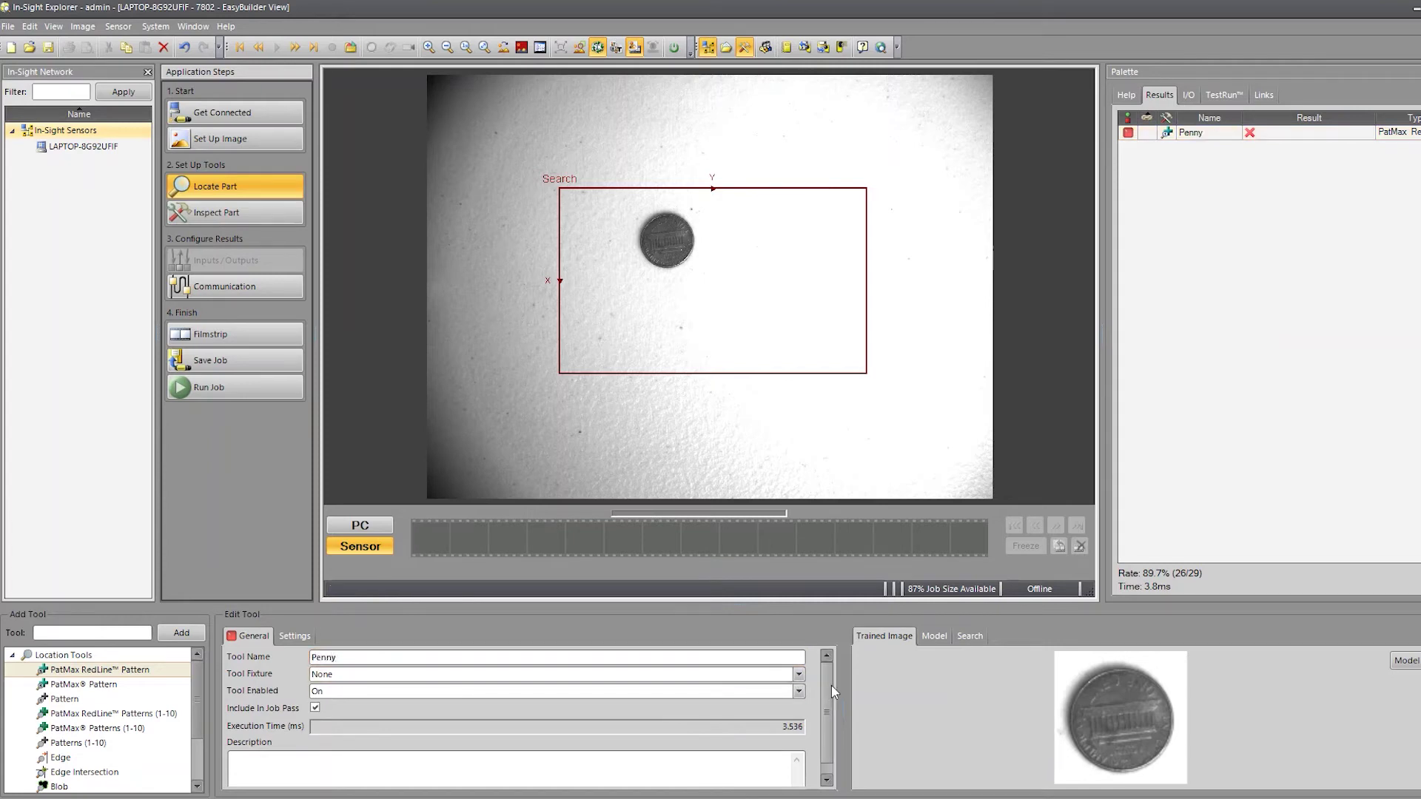
{"action": "scroll", "coordinate": [827, 712], "scroll_direction": "down", "scroll_amount": 1}
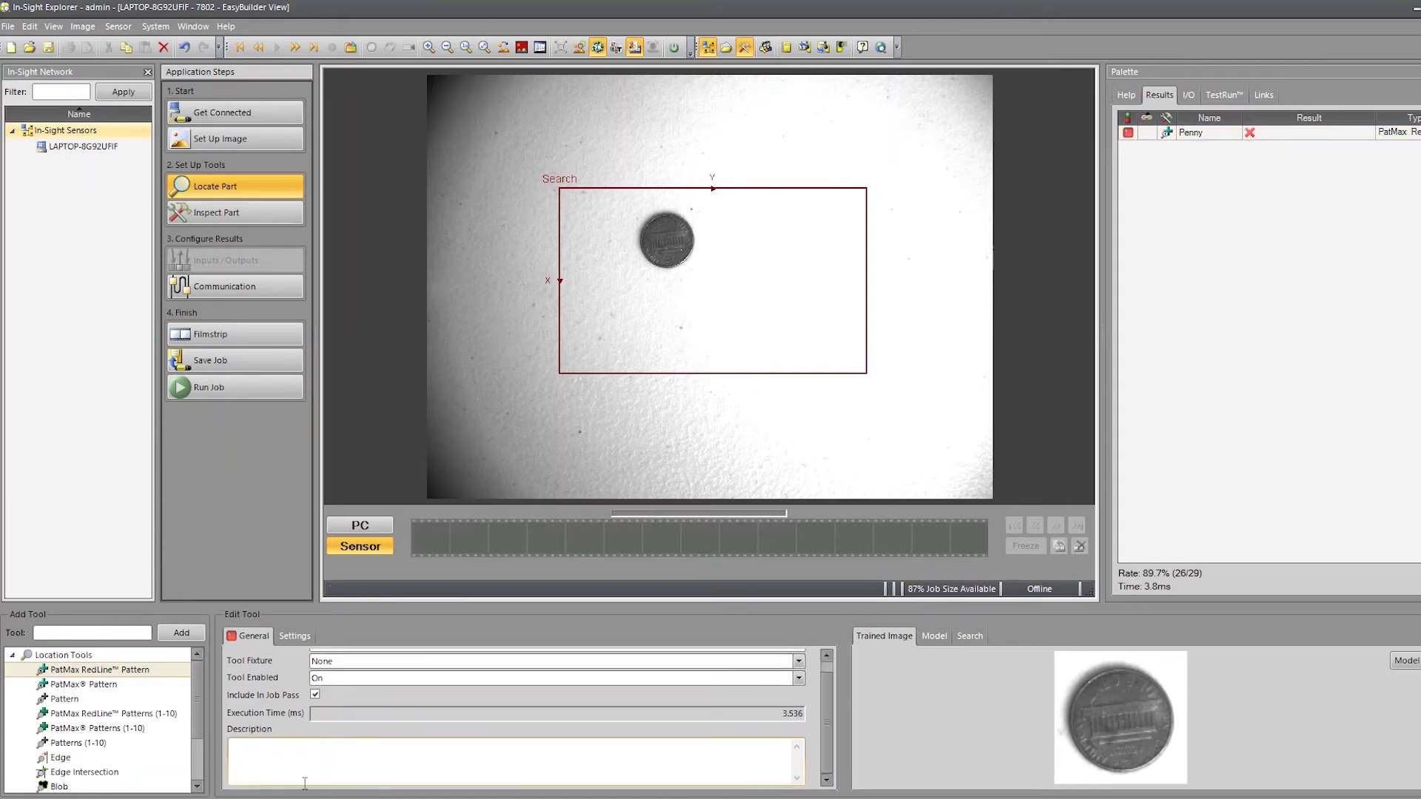
Step: Try an Accept Threshold of 16 and a Scale Tolerance of 50 for the Penny tool
{"action": "left_click", "coordinate": [293, 636]}
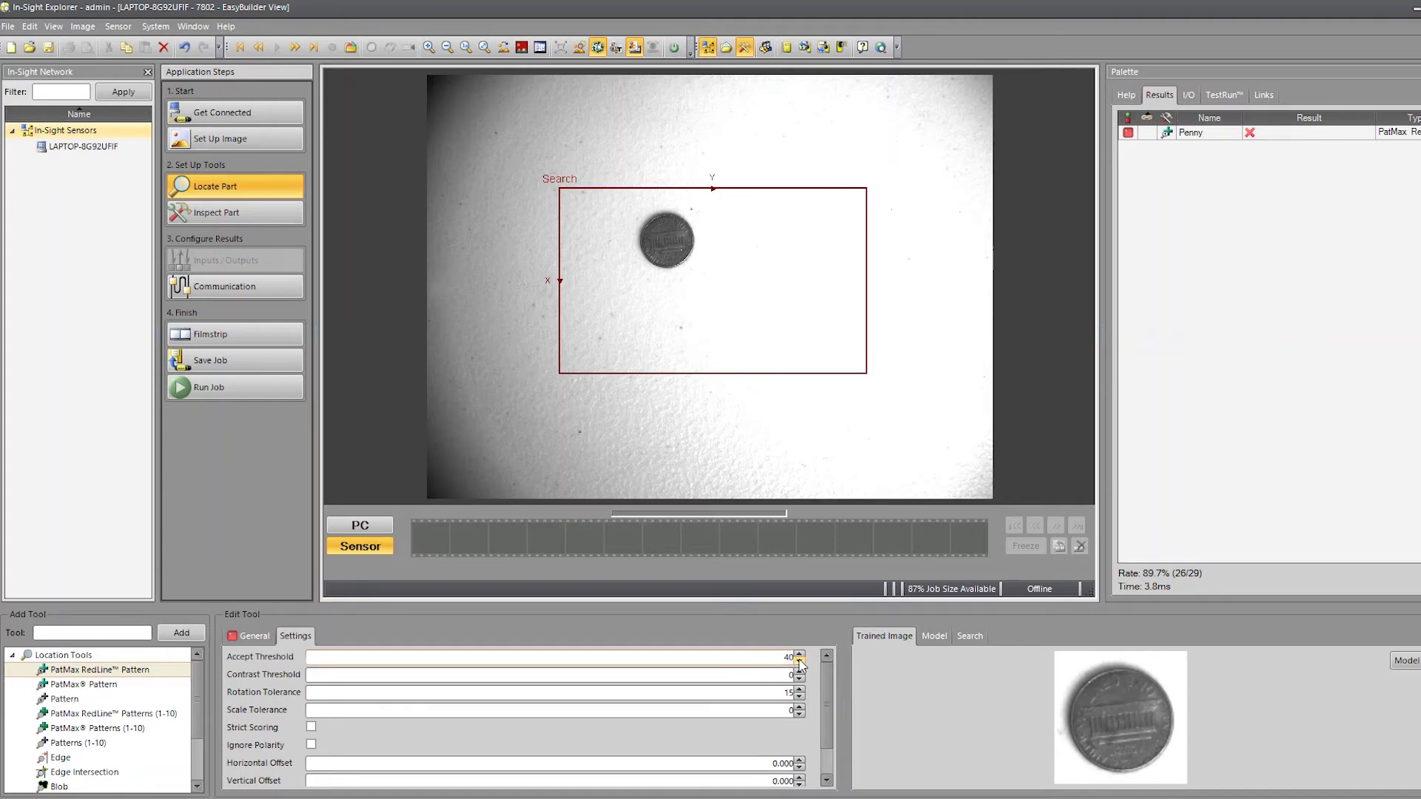
{"action": "left_click", "coordinate": [799, 660]}
{"action": "left_click", "coordinate": [799, 661]}
{"action": "left_click", "coordinate": [799, 656]}
{"action": "left_click", "coordinate": [799, 655]}
{"action": "left_click", "coordinate": [799, 710]}
{"action": "left_click", "coordinate": [799, 707]}
{"action": "left_click", "coordinate": [799, 707]}
{"action": "left_click", "coordinate": [799, 706]}
{"action": "left_click", "coordinate": [799, 706]}
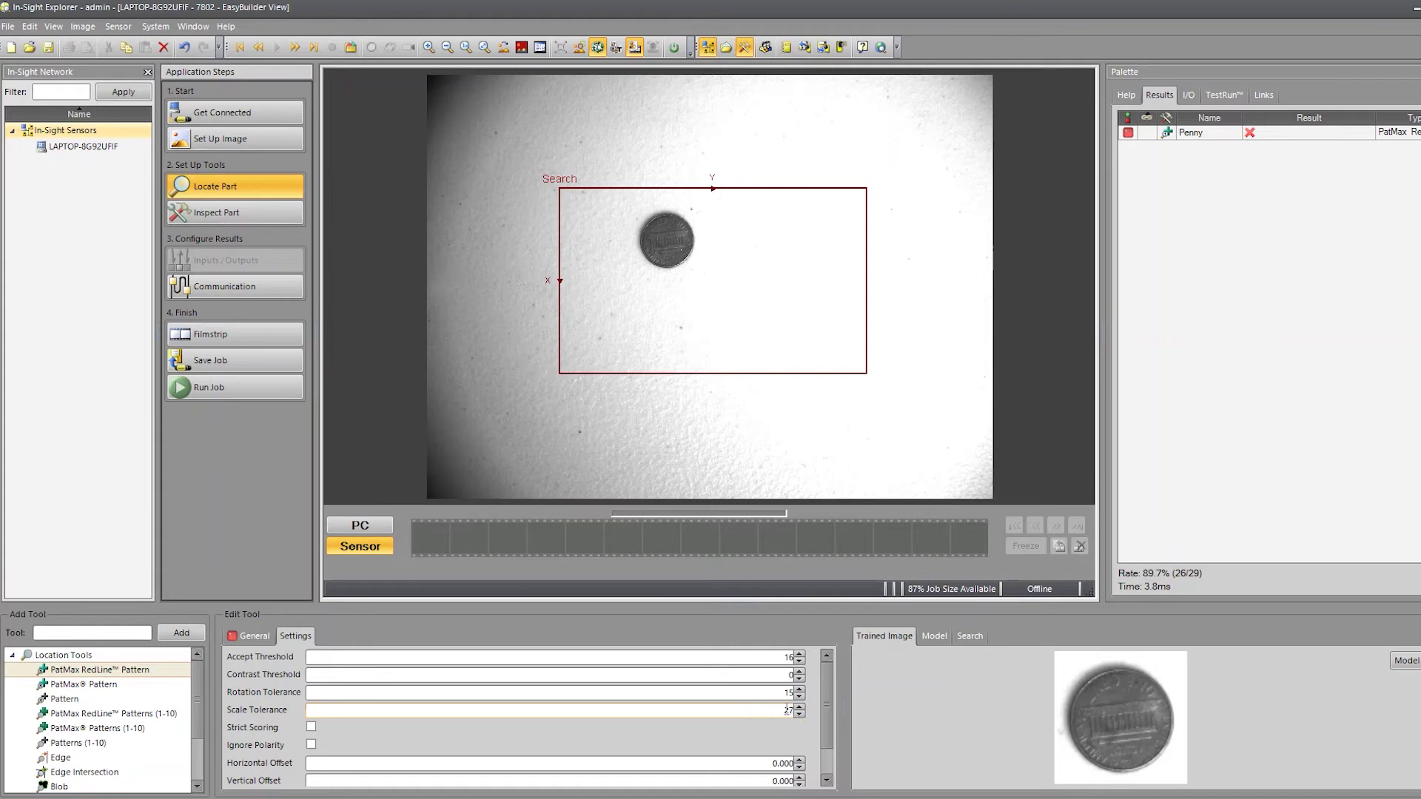
Step: Set the Penny tool's Rotation Tolerance to 180, Accept Threshold to 50 and Scale Tolerance to 0
{"action": "left_click", "coordinate": [762, 693]}
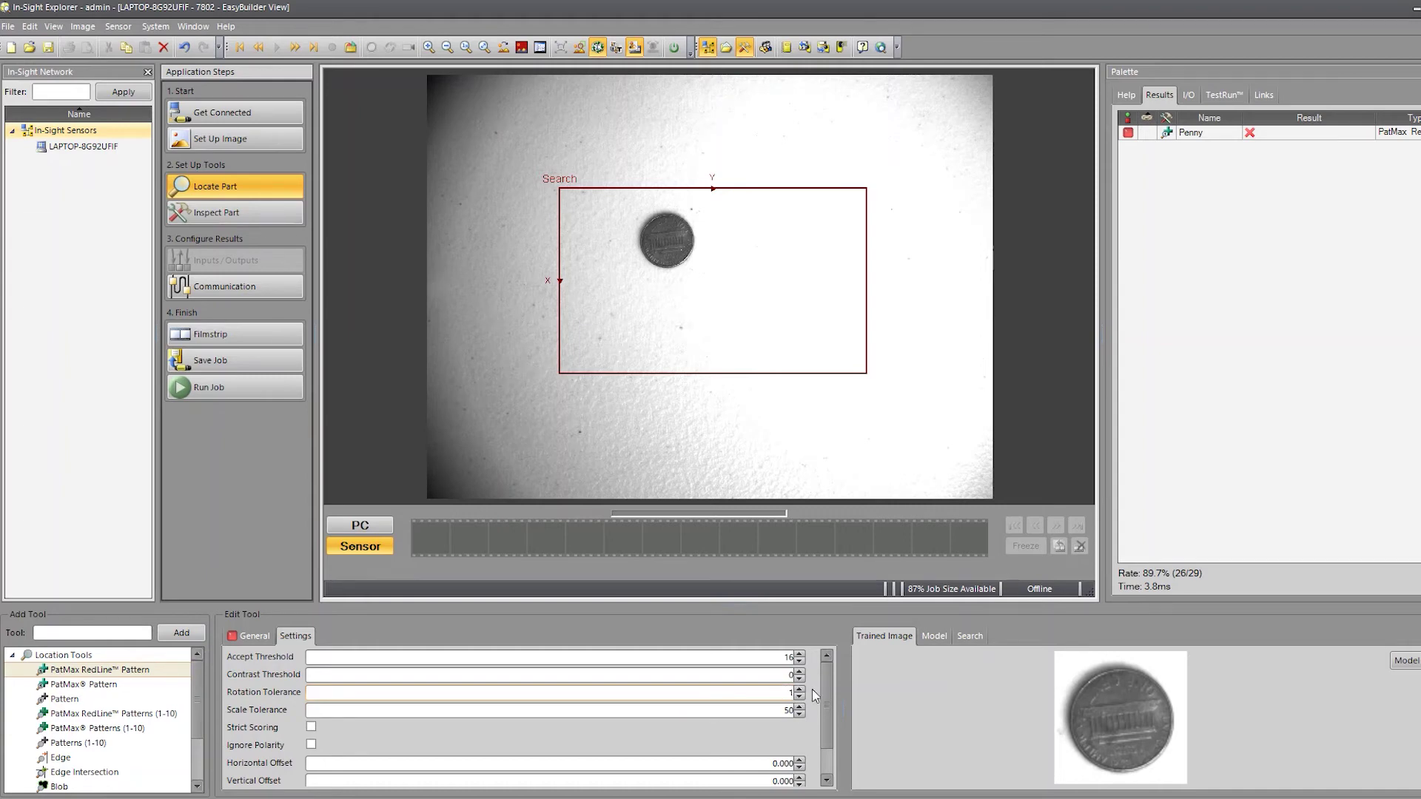
{"action": "key", "text": "Return"}
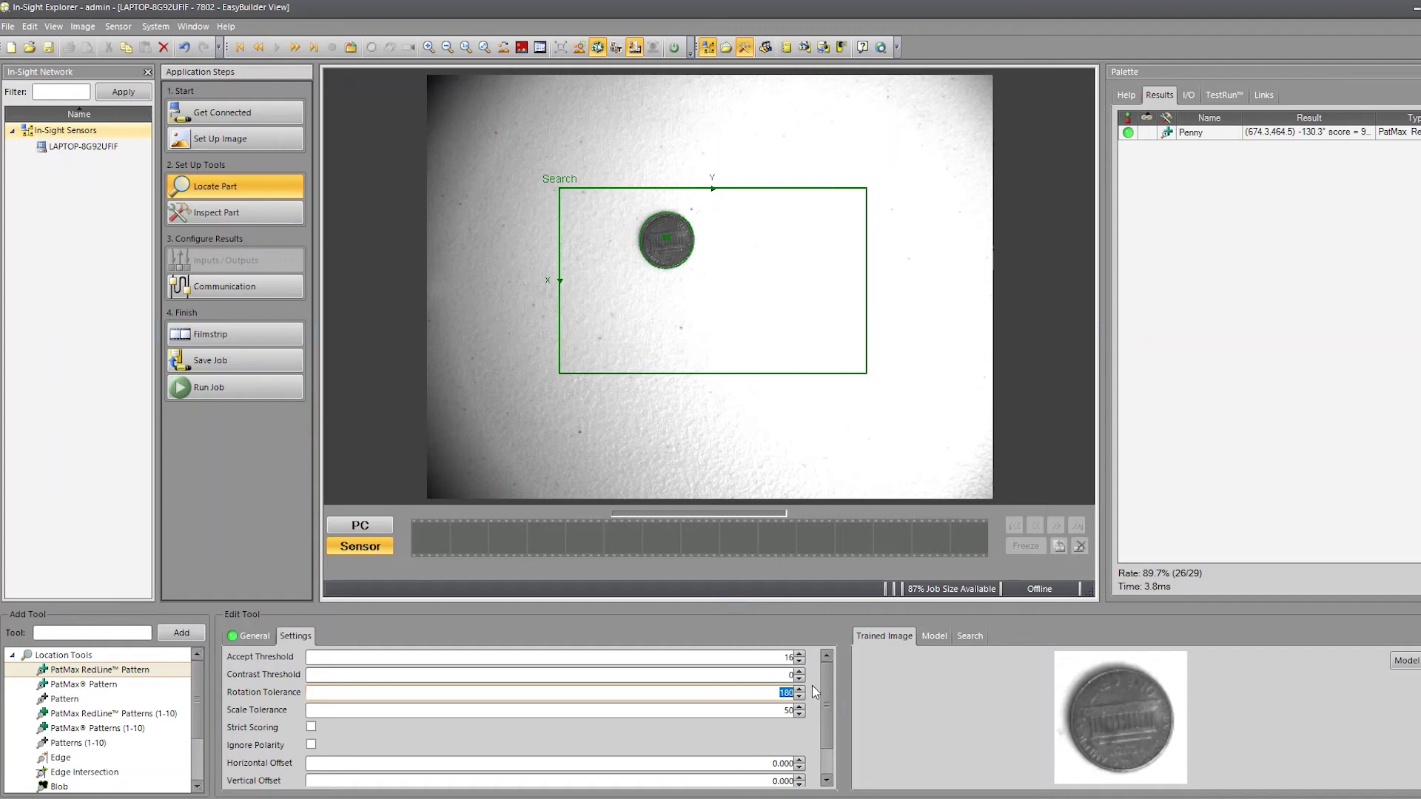
{"action": "key", "text": "shift+Tab"}
{"action": "key", "text": "shift+Tab"}
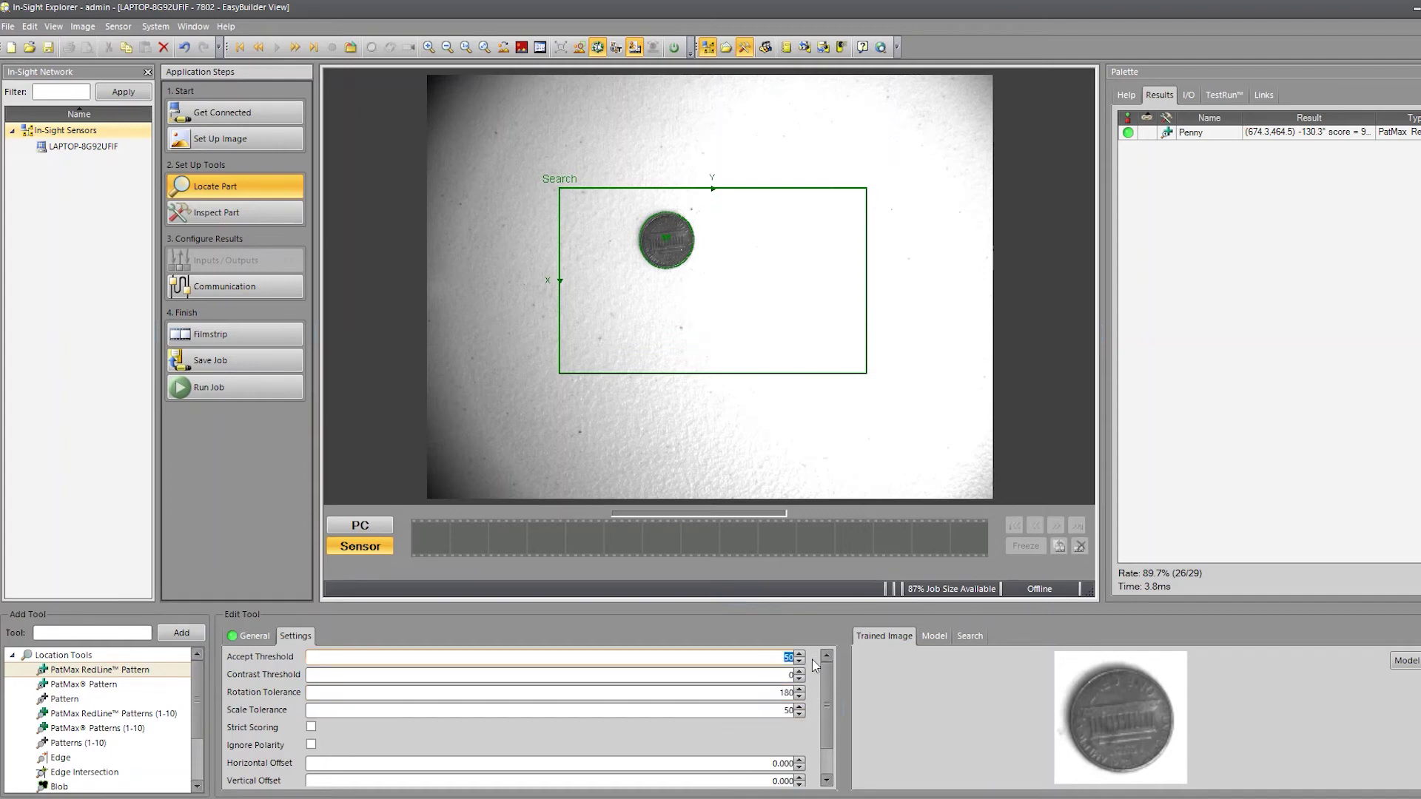
{"action": "left_click", "coordinate": [777, 709]}
{"action": "type", "text": "5"}
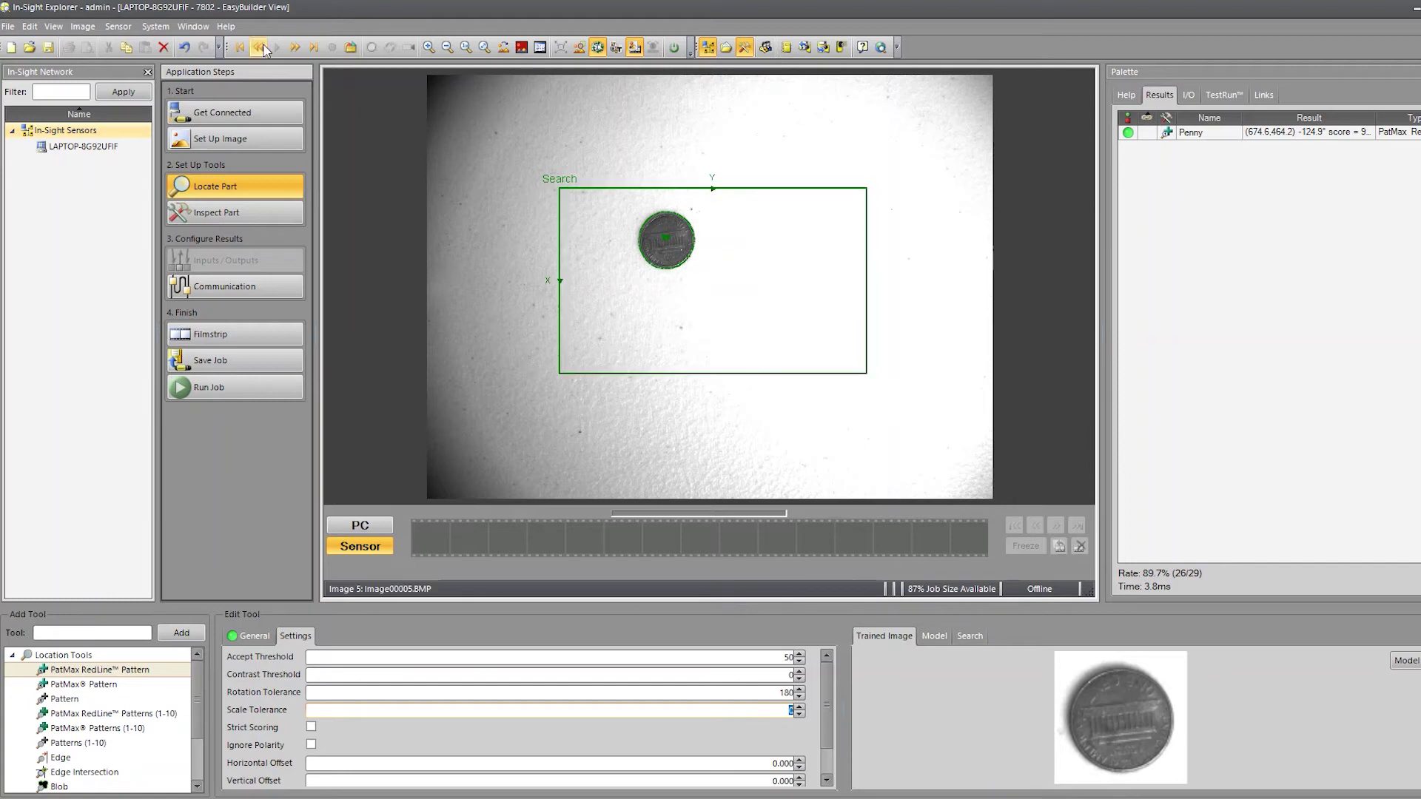
Step: Play through the recorded Pass images to check the Penny tool, stopping on the one with the coin crossing the search region's upper edge
{"action": "left_click", "coordinate": [293, 49]}
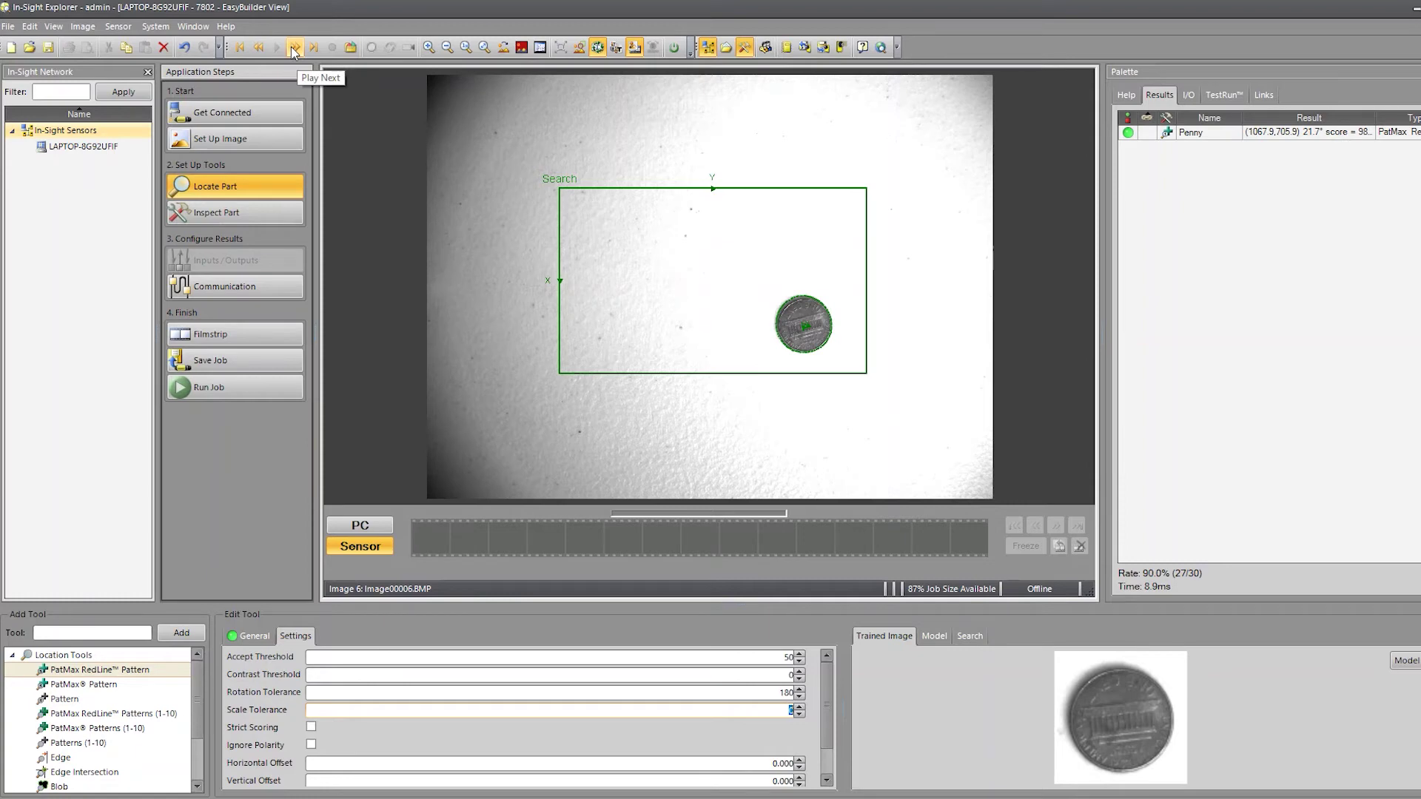
{"action": "left_click", "coordinate": [256, 48]}
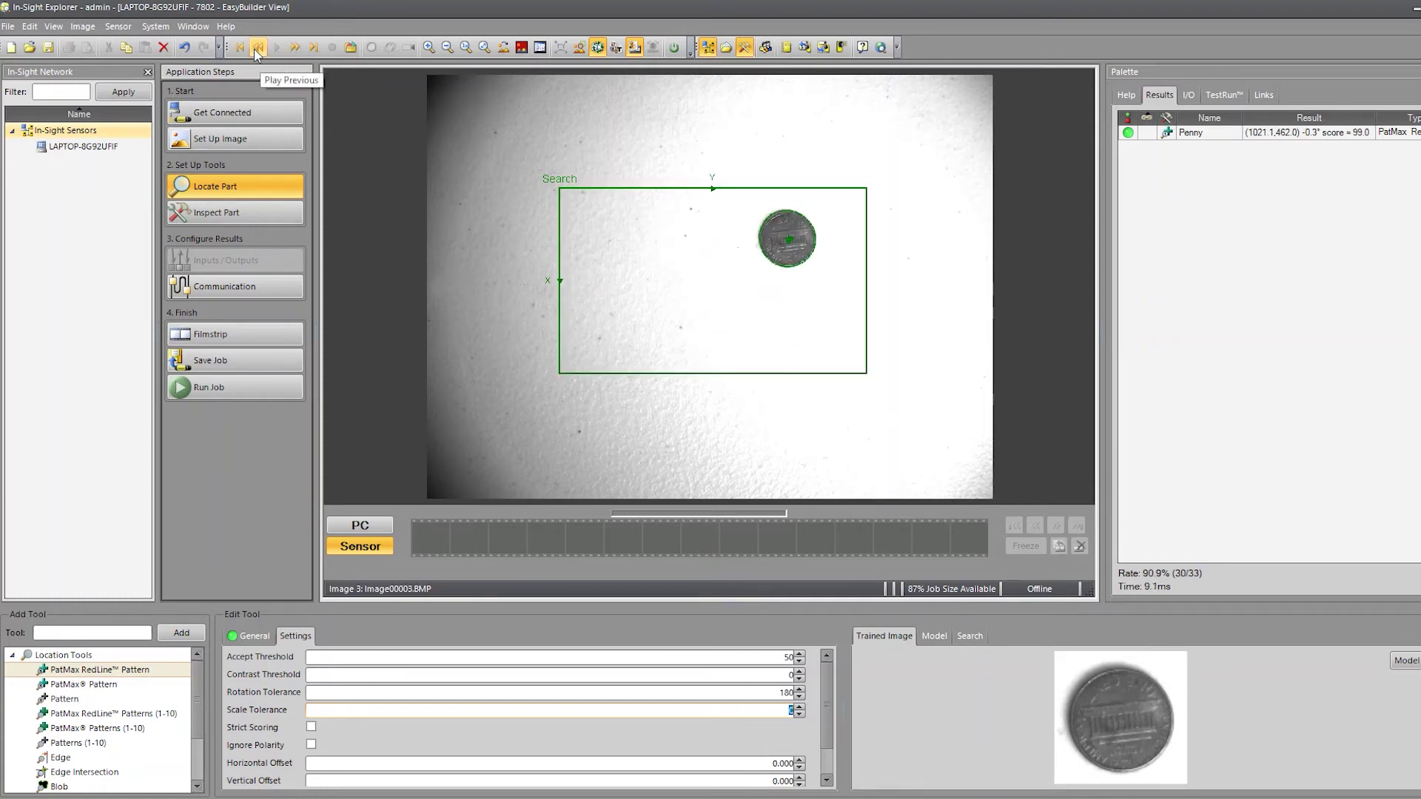
{"action": "left_click", "coordinate": [290, 47]}
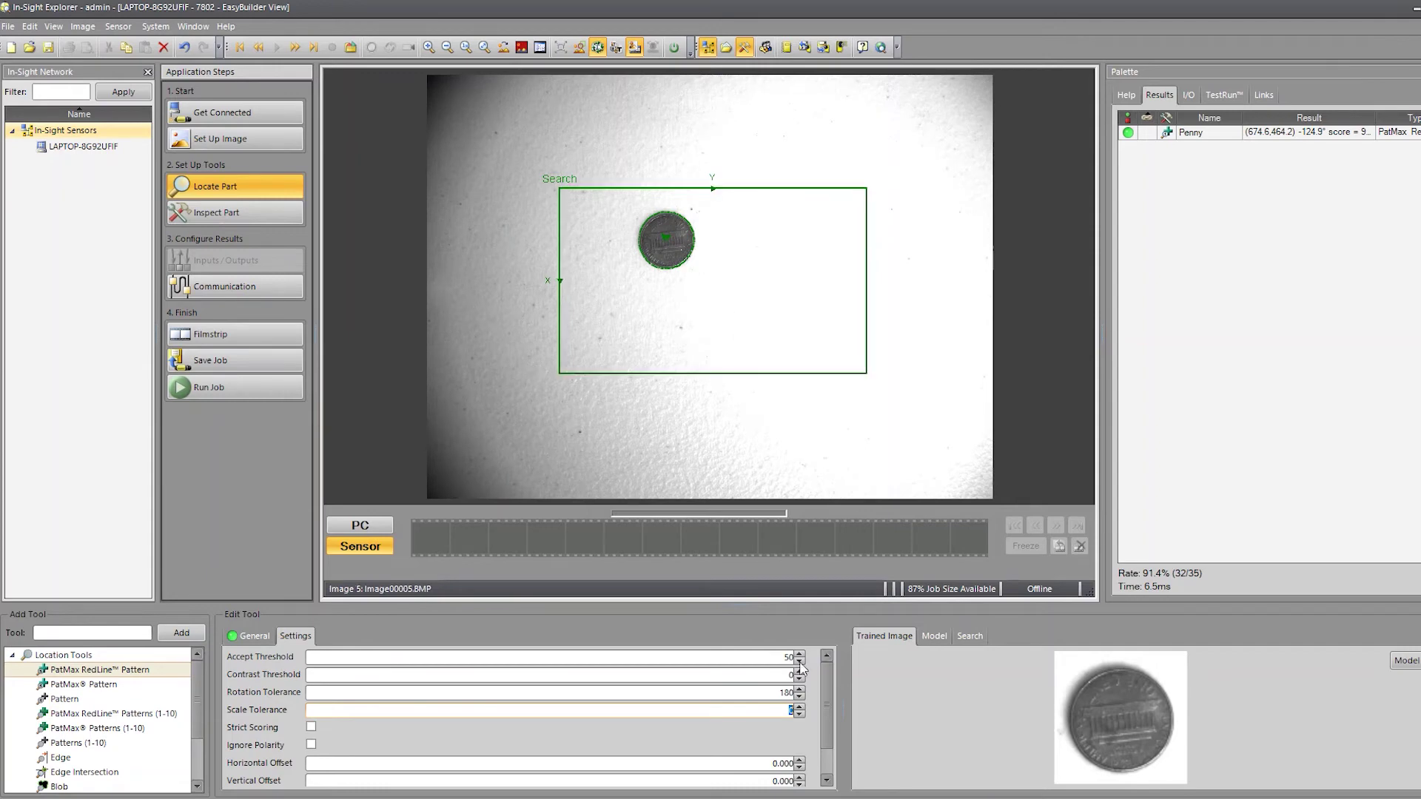
{"action": "left_click", "coordinate": [295, 49]}
{"action": "left_click", "coordinate": [294, 48]}
{"action": "left_click", "coordinate": [294, 49]}
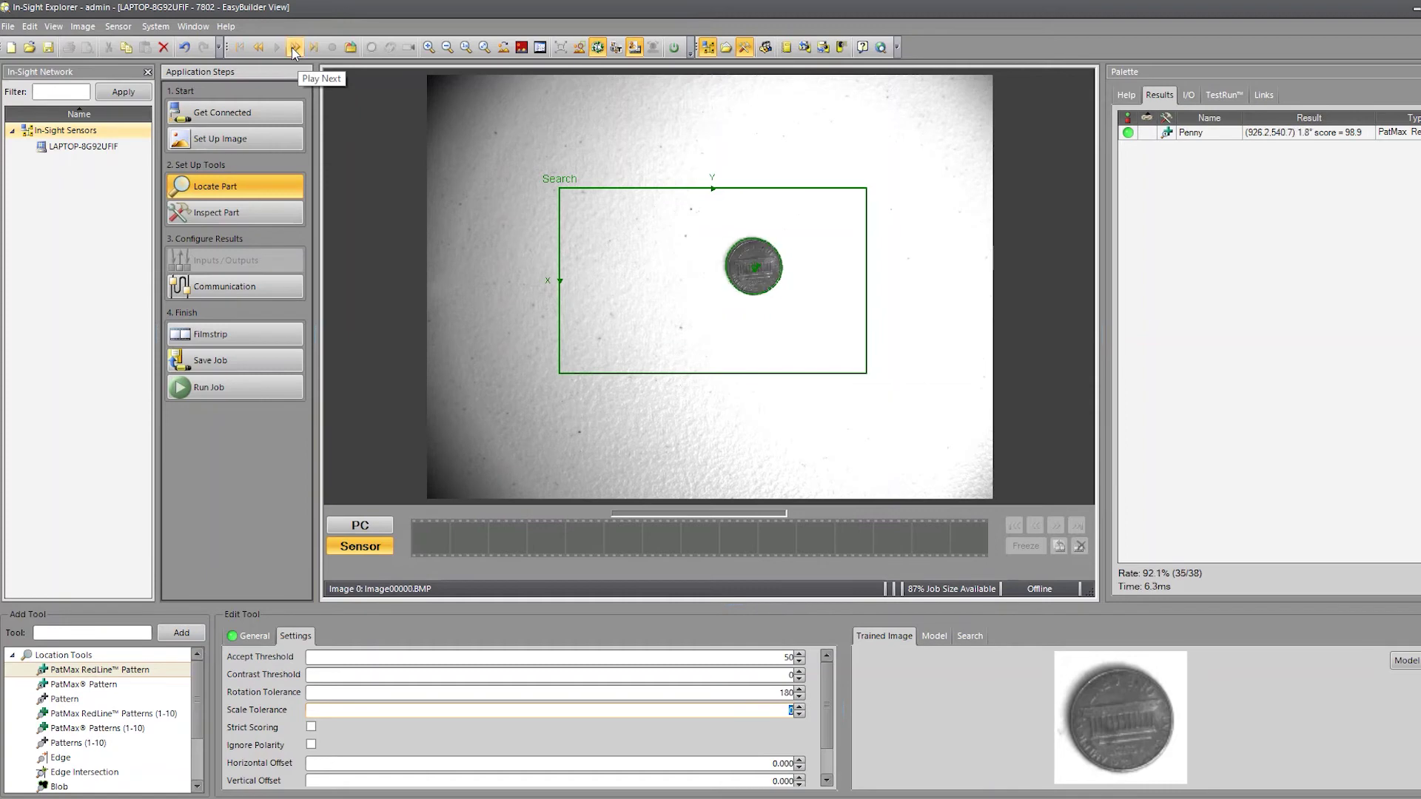
{"action": "left_click", "coordinate": [294, 48]}
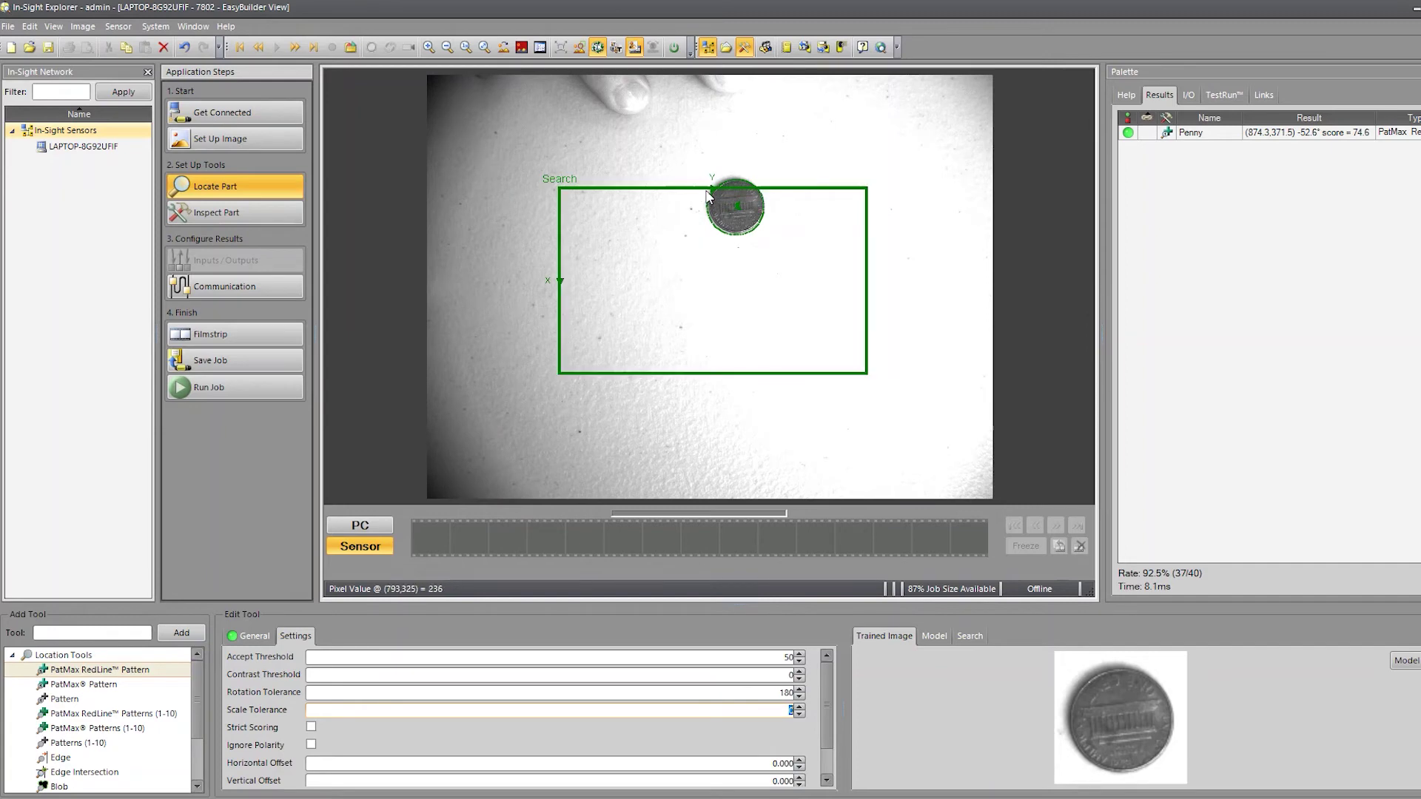
Step: Extend the search region's upper edge to enclose the whole coin and replay the Pass images to check it
{"action": "left_click", "coordinate": [670, 194]}
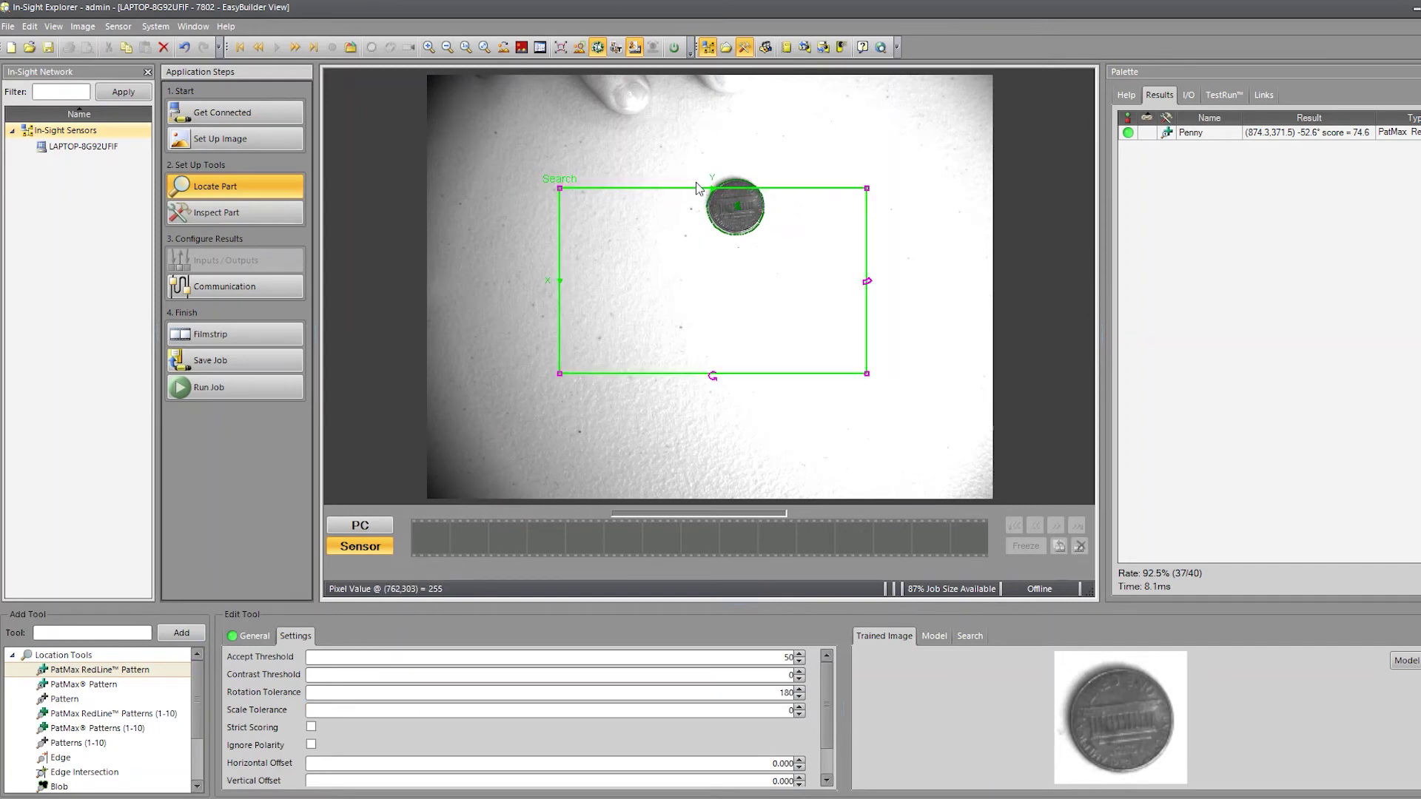
{"action": "mouse_move", "coordinate": [675, 188]}
{"action": "left_mouse_down"}
{"action": "mouse_move", "coordinate": [685, 155]}
{"action": "mouse_move", "coordinate": [687, 186]}
{"action": "mouse_move", "coordinate": [681, 169]}
{"action": "left_mouse_up"}
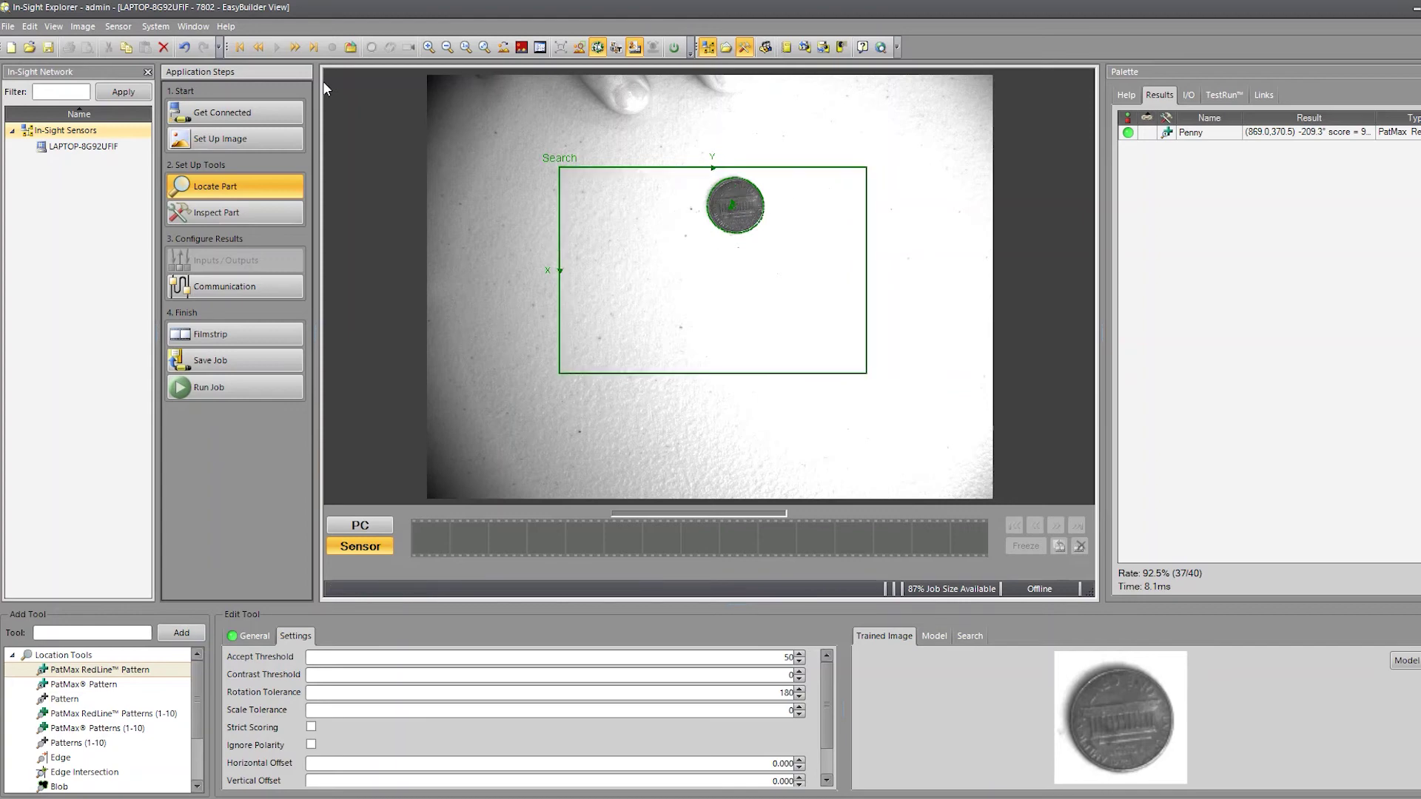
{"action": "left_click", "coordinate": [296, 49]}
{"action": "left_click", "coordinate": [296, 48]}
{"action": "left_click", "coordinate": [295, 48]}
{"action": "left_click", "coordinate": [296, 48]}
Step: Change the playback folder to the Fail folder inside Cognex images and accept the options
{"action": "left_click", "coordinate": [350, 47]}
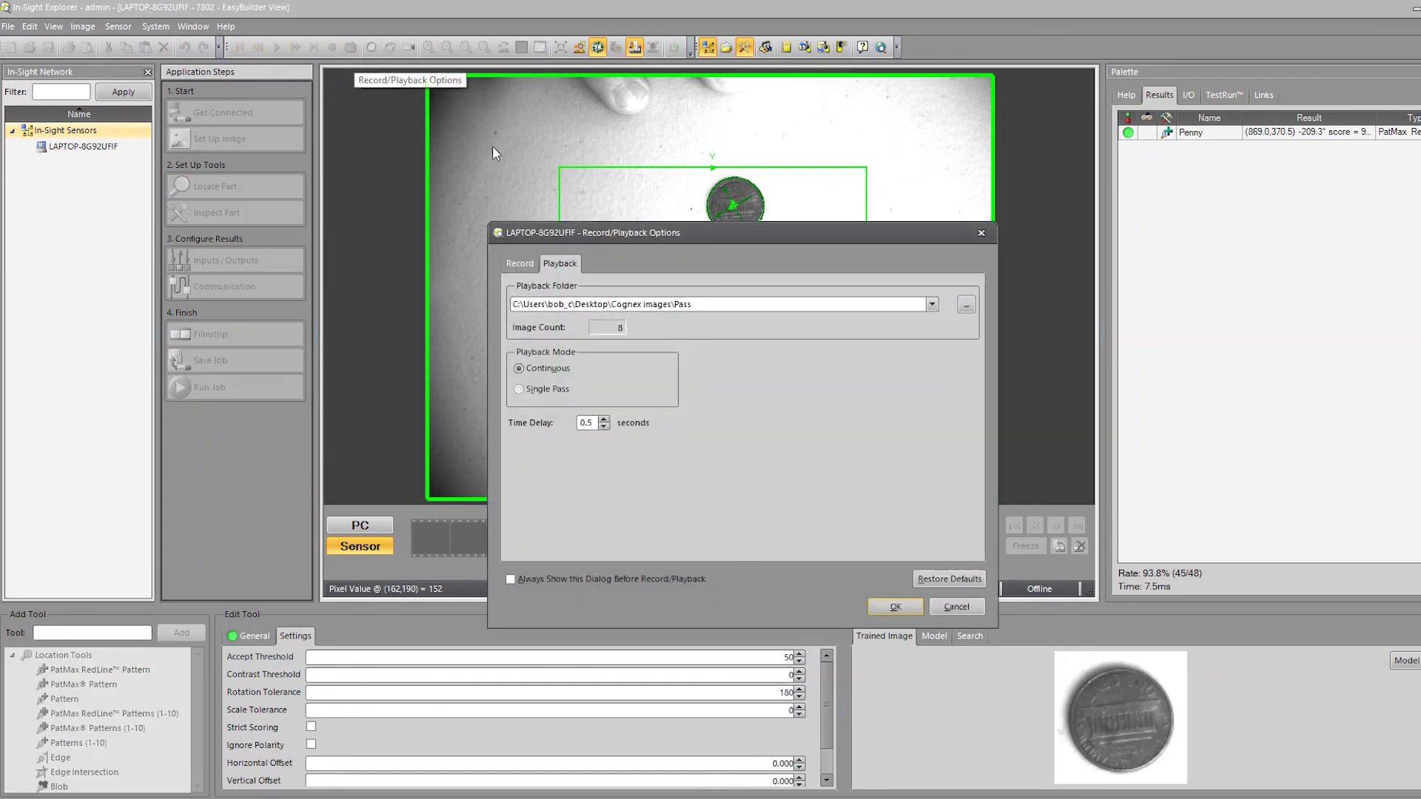
{"action": "left_click_drag", "start_coordinate": [692, 304], "coordinate": [680, 304]}
{"action": "double_click", "coordinate": [679, 304]}
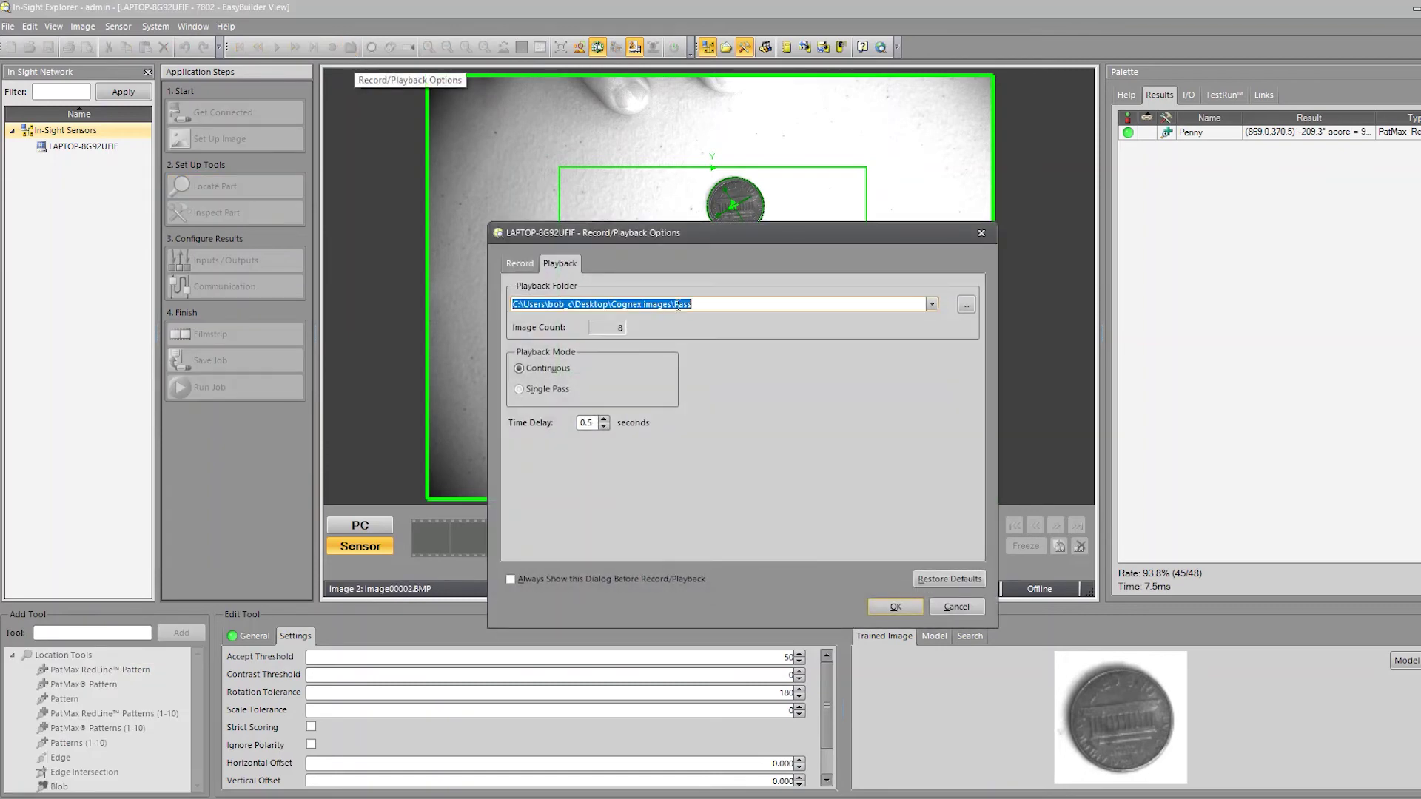
{"action": "left_click", "coordinate": [698, 304]}
{"action": "key", "text": "BackSpace"}
{"action": "key", "text": "BackSpace"}
{"action": "key", "text": "BackSpace"}
{"action": "key", "text": "BackSpace"}
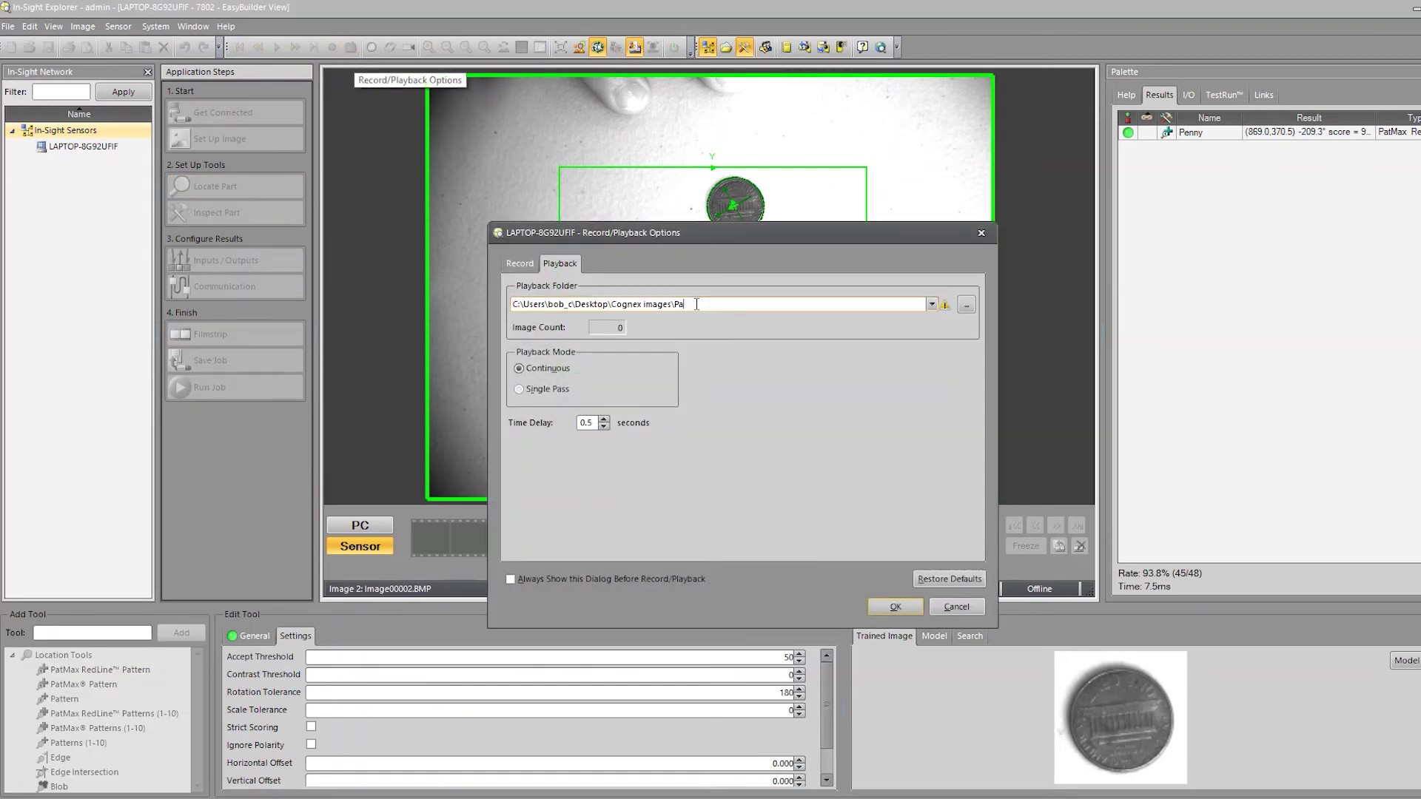
{"action": "type", "text": "Fai"}
{"action": "key", "text": "Return"}
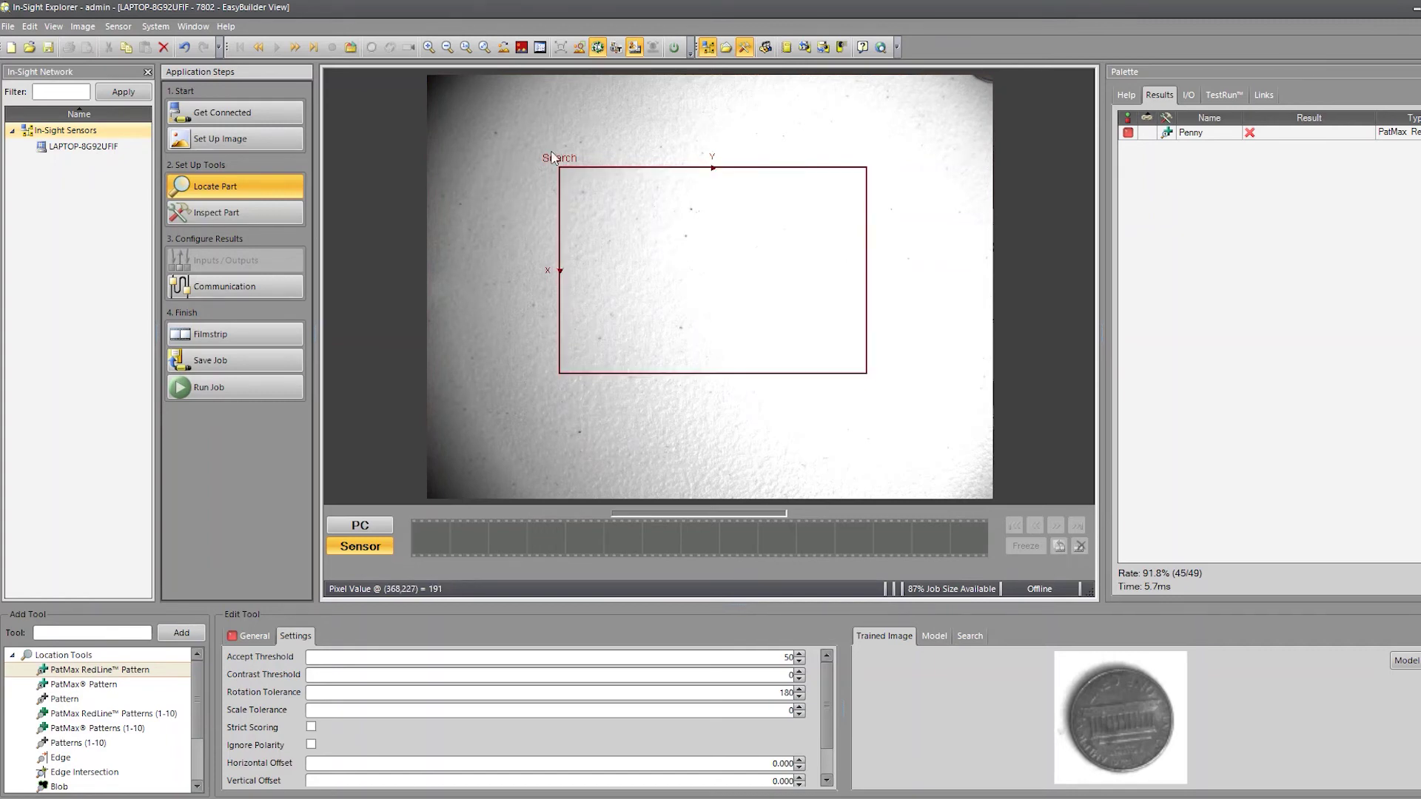
Step: Raise the Penny tool's Accept Threshold to 70 using the Fail image with the quarter inside the search region, and replay the Fail images
{"action": "left_click", "coordinate": [295, 48]}
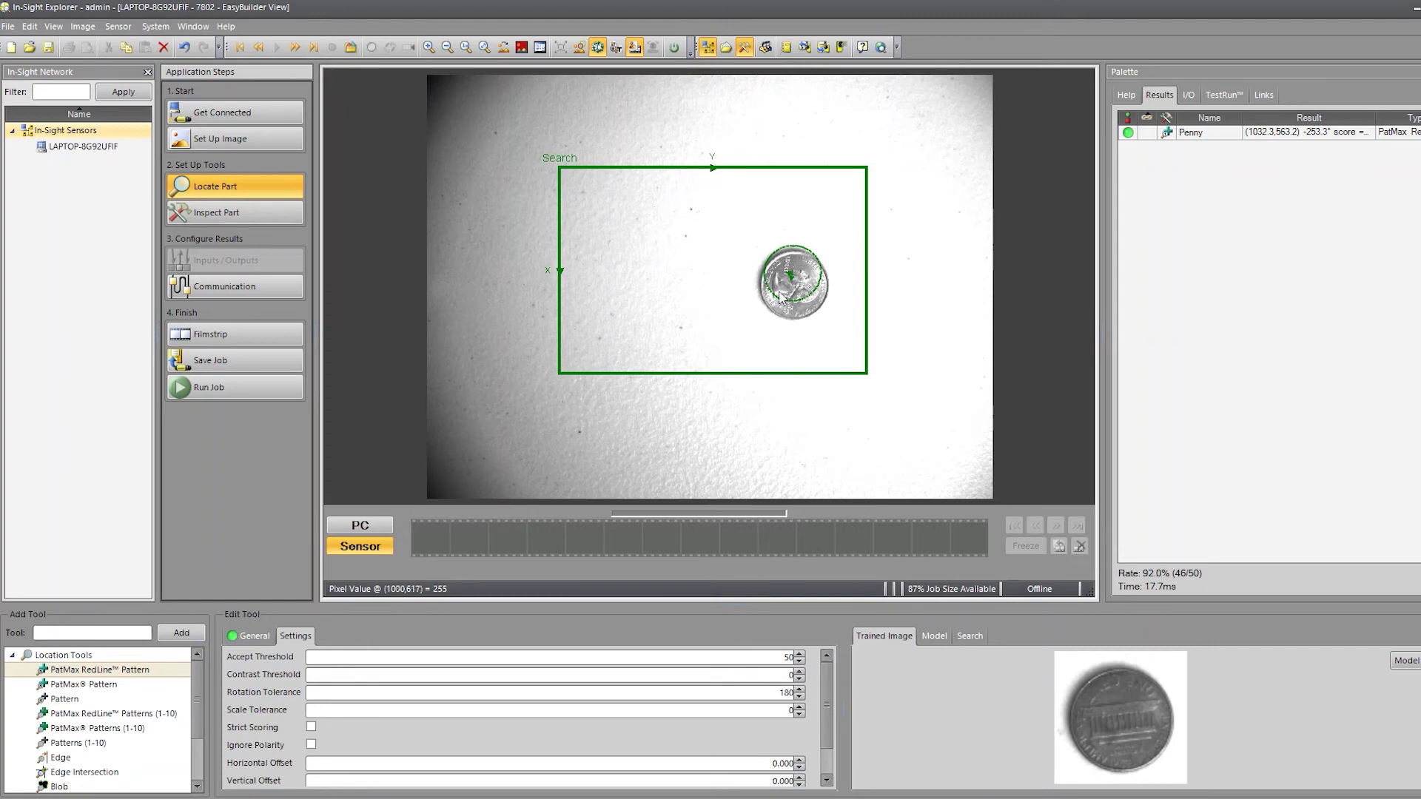
{"action": "left_click", "coordinate": [799, 660]}
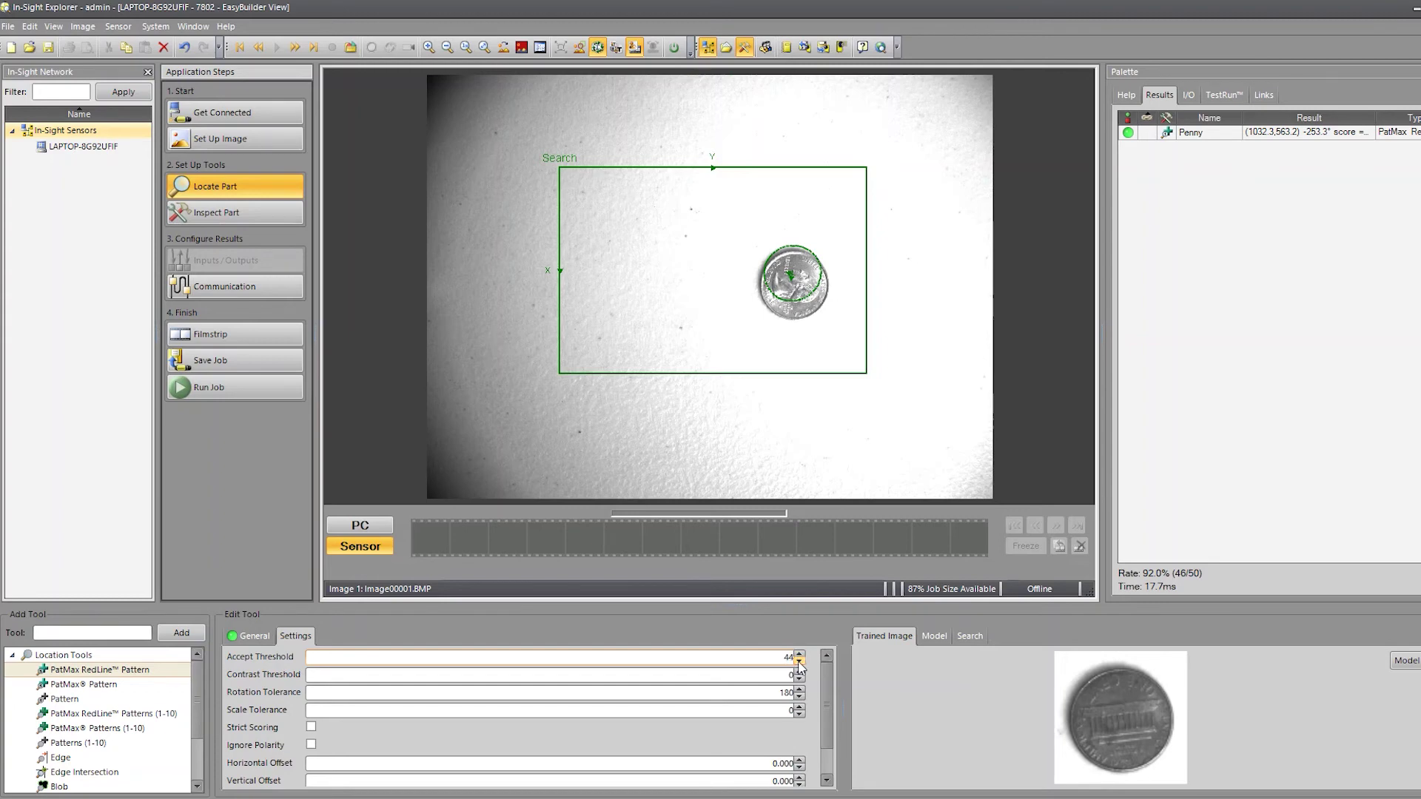
{"action": "scroll", "coordinate": [832, 729], "scroll_direction": "down", "scroll_amount": 2}
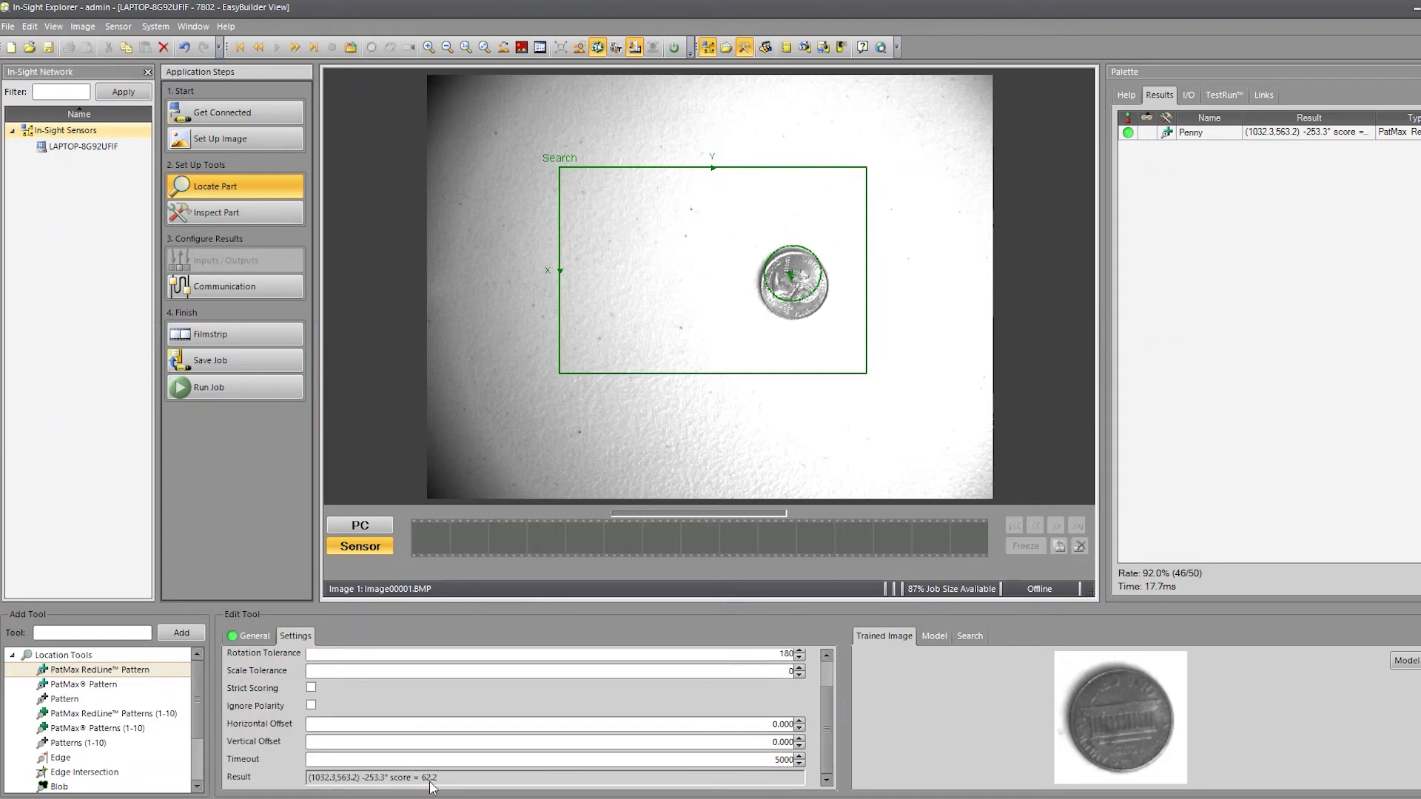
{"action": "scroll", "coordinate": [832, 721], "scroll_direction": "up", "scroll_amount": 2}
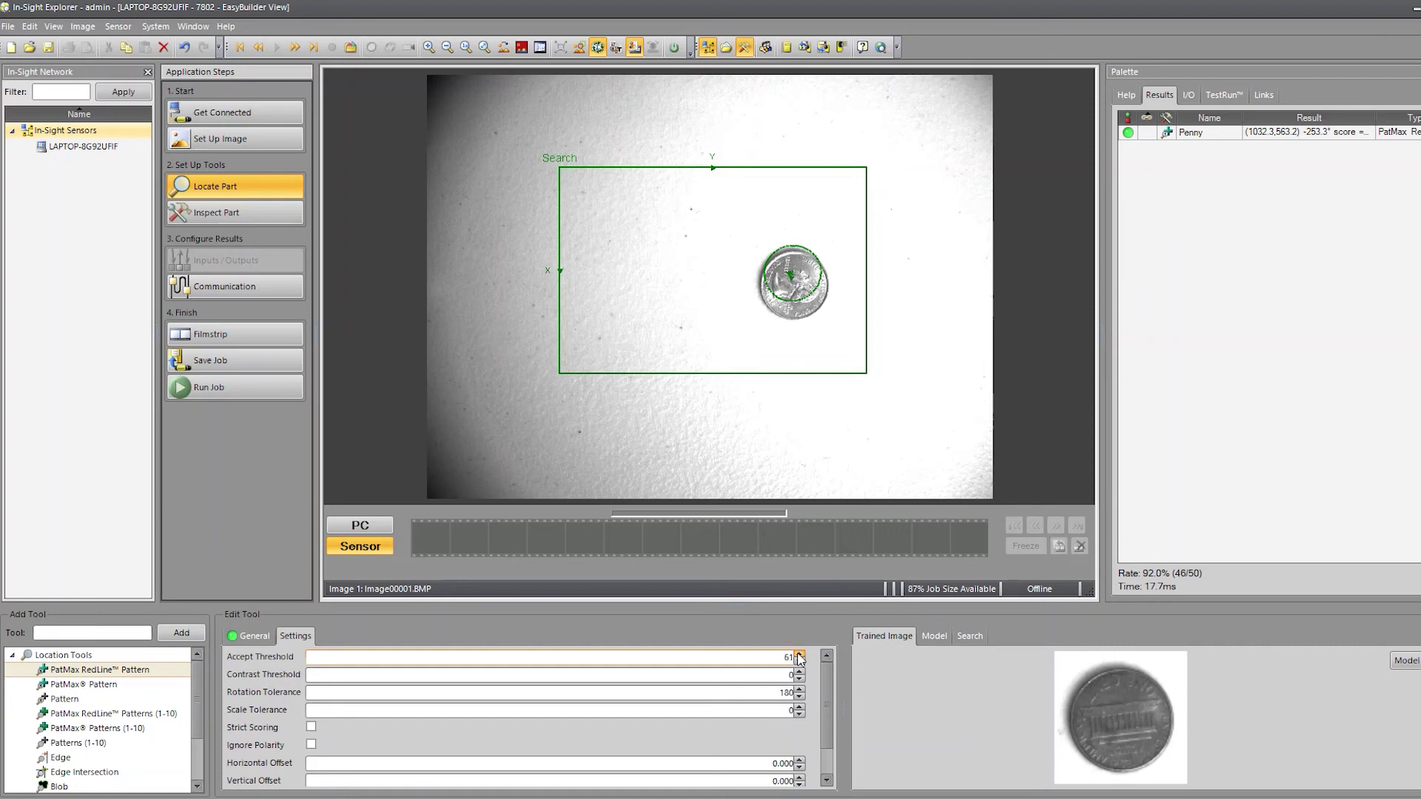
{"action": "left_click", "coordinate": [798, 654]}
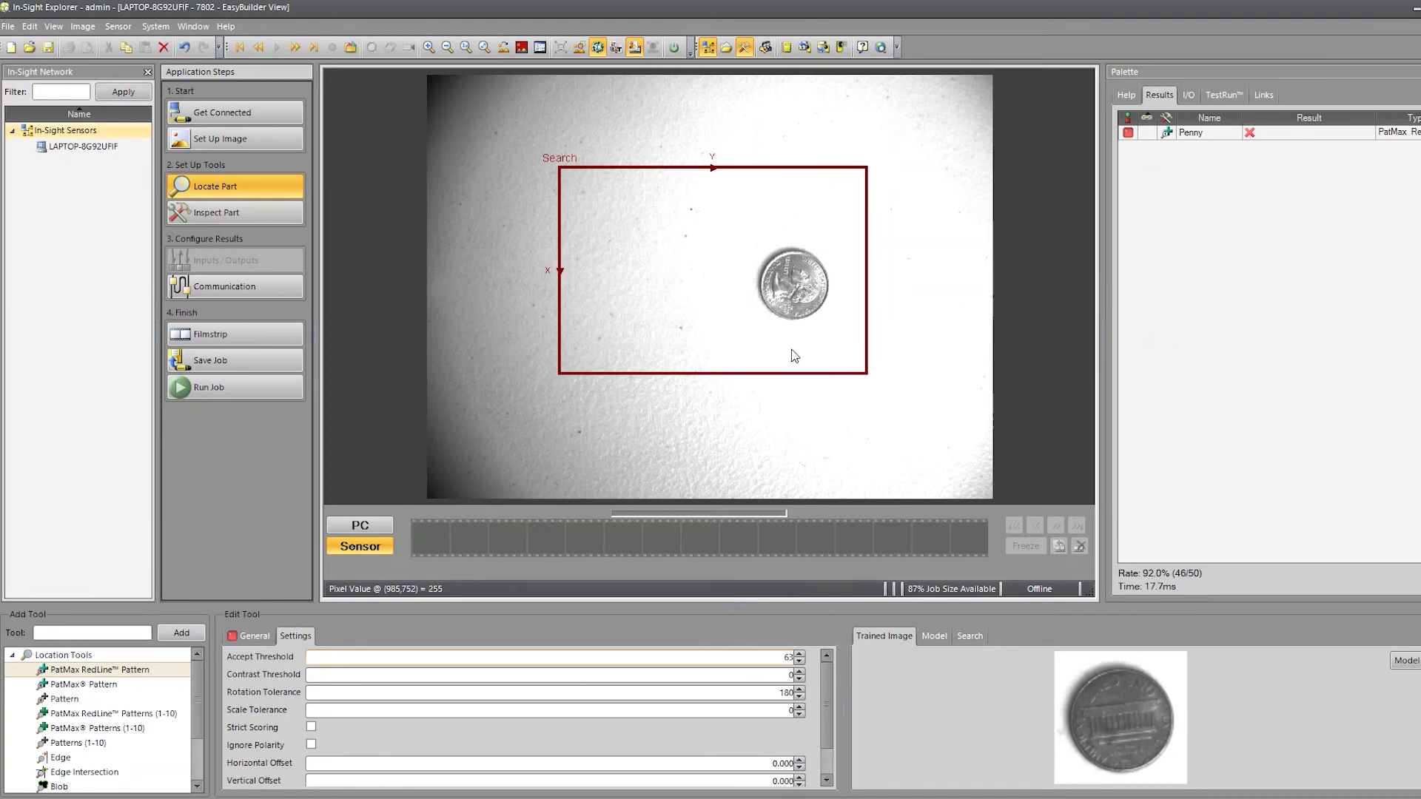
{"action": "left_click", "coordinate": [799, 656]}
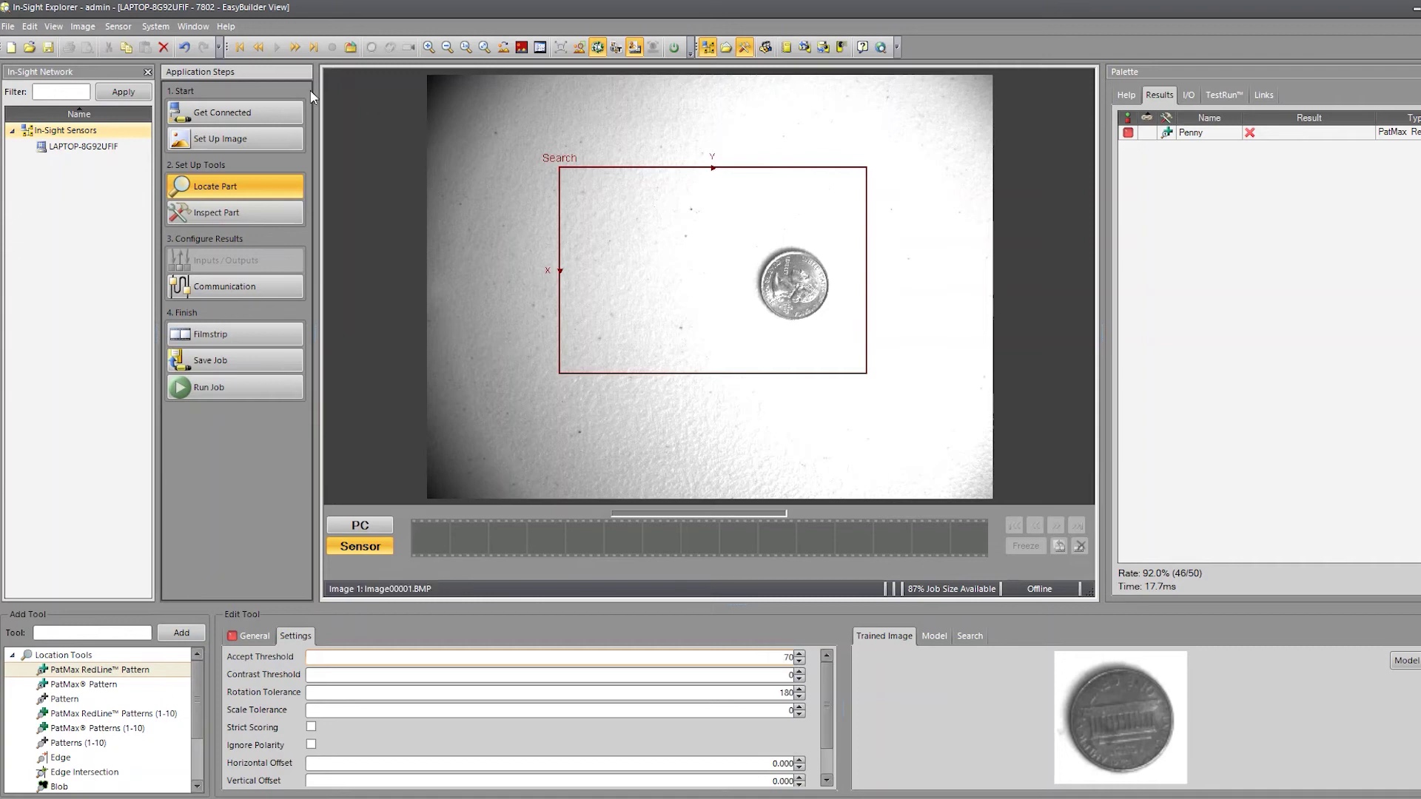
{"action": "left_click", "coordinate": [295, 48]}
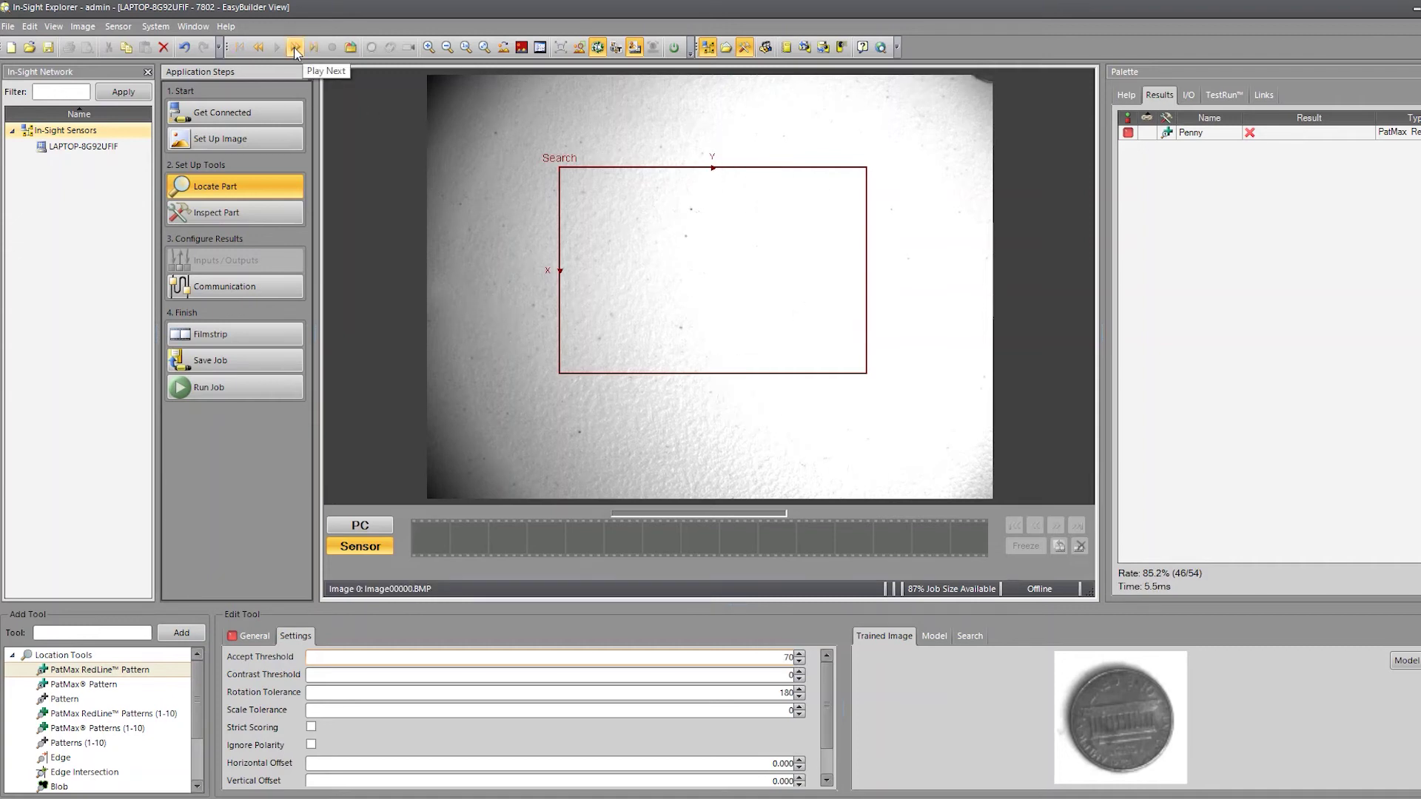
Step: Change the playback folder to the Pass folder inside Cognex images and accept the options
{"action": "left_click", "coordinate": [351, 47]}
{"action": "double_click", "coordinate": [701, 302]}
{"action": "left_click", "coordinate": [700, 301]}
{"action": "key", "text": "BackSpace"}
{"action": "key", "text": "BackSpace"}
{"action": "key", "text": "BackSpace"}
{"action": "type", "text": "Pass"}
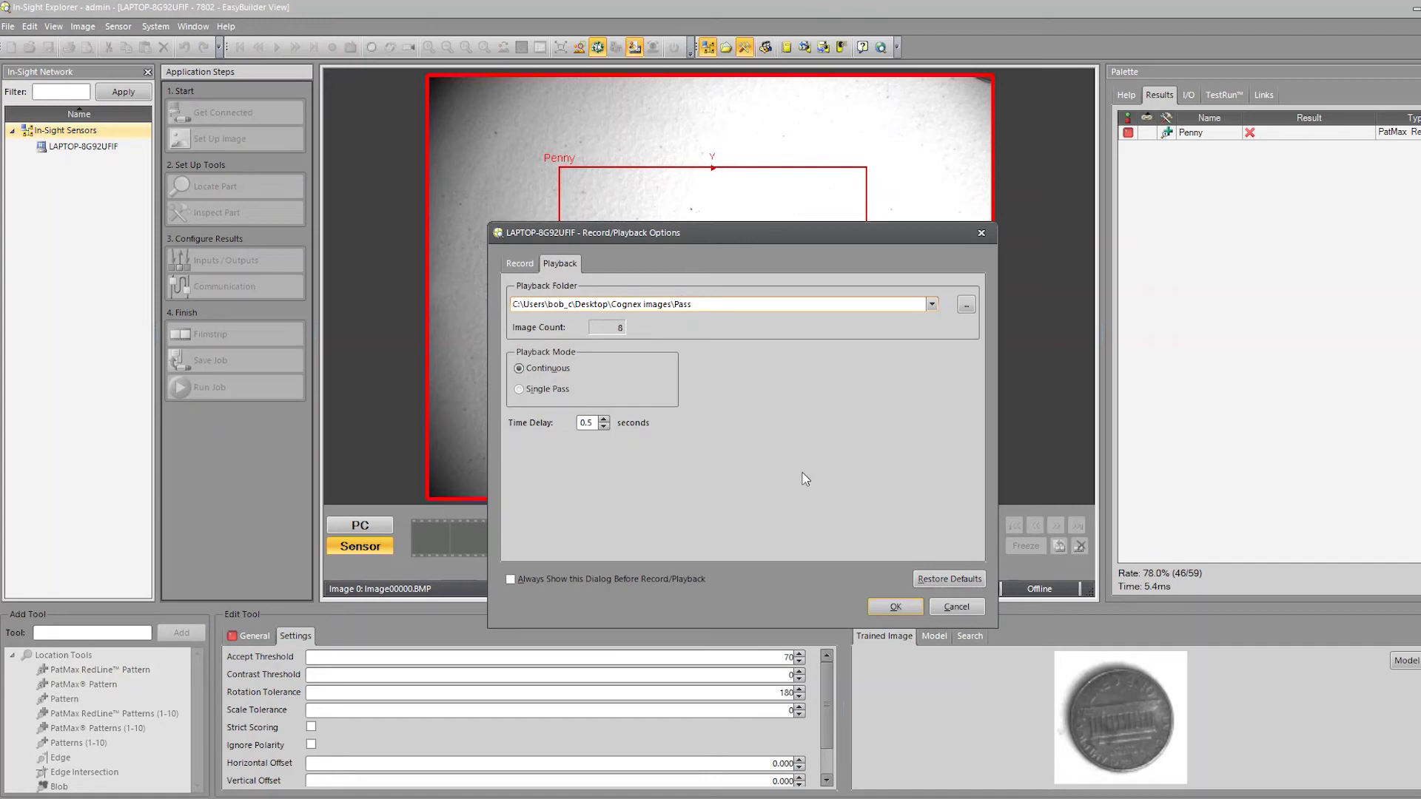
{"action": "left_click", "coordinate": [892, 606]}
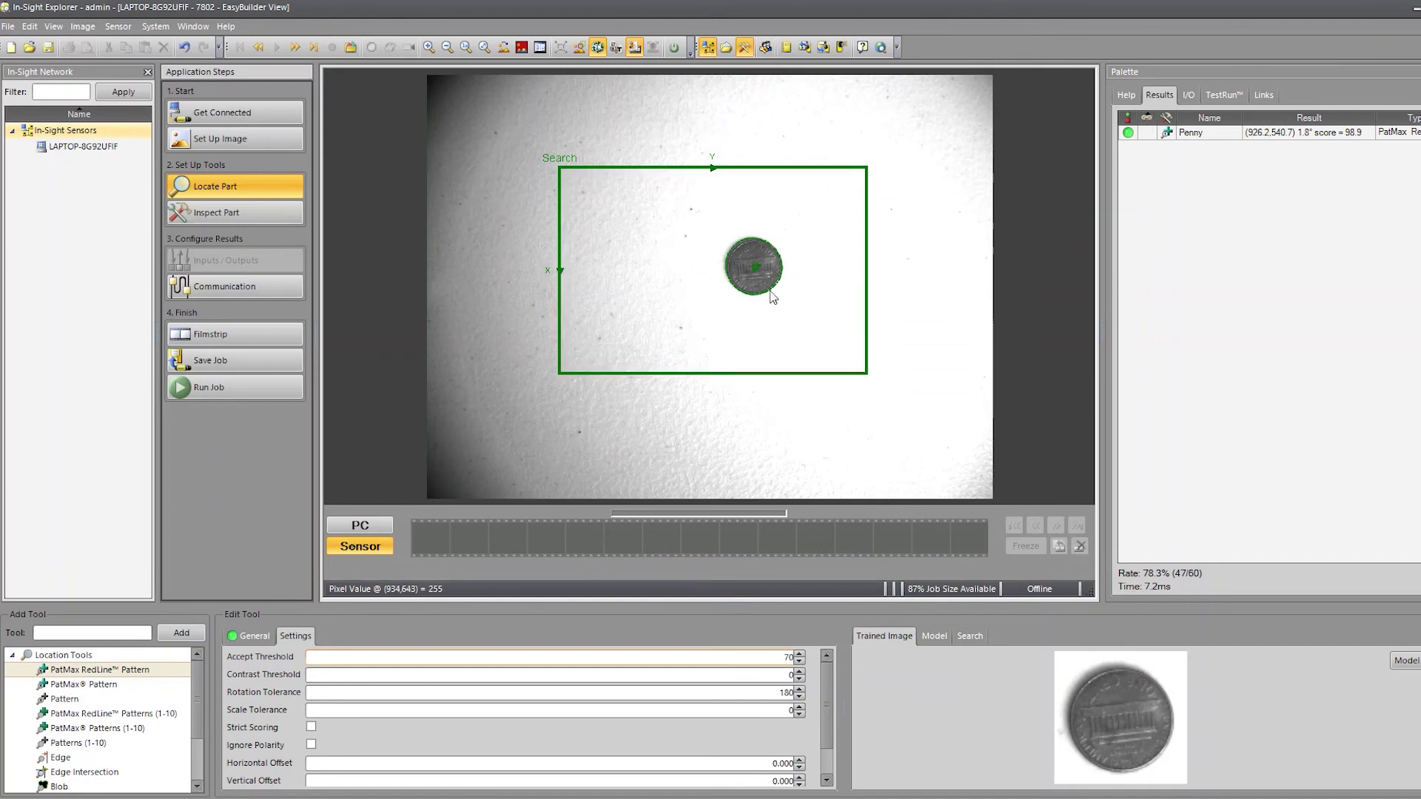
Step: Play through the Pass images and check the Penny tool's result score on each one
{"action": "left_click", "coordinate": [294, 47]}
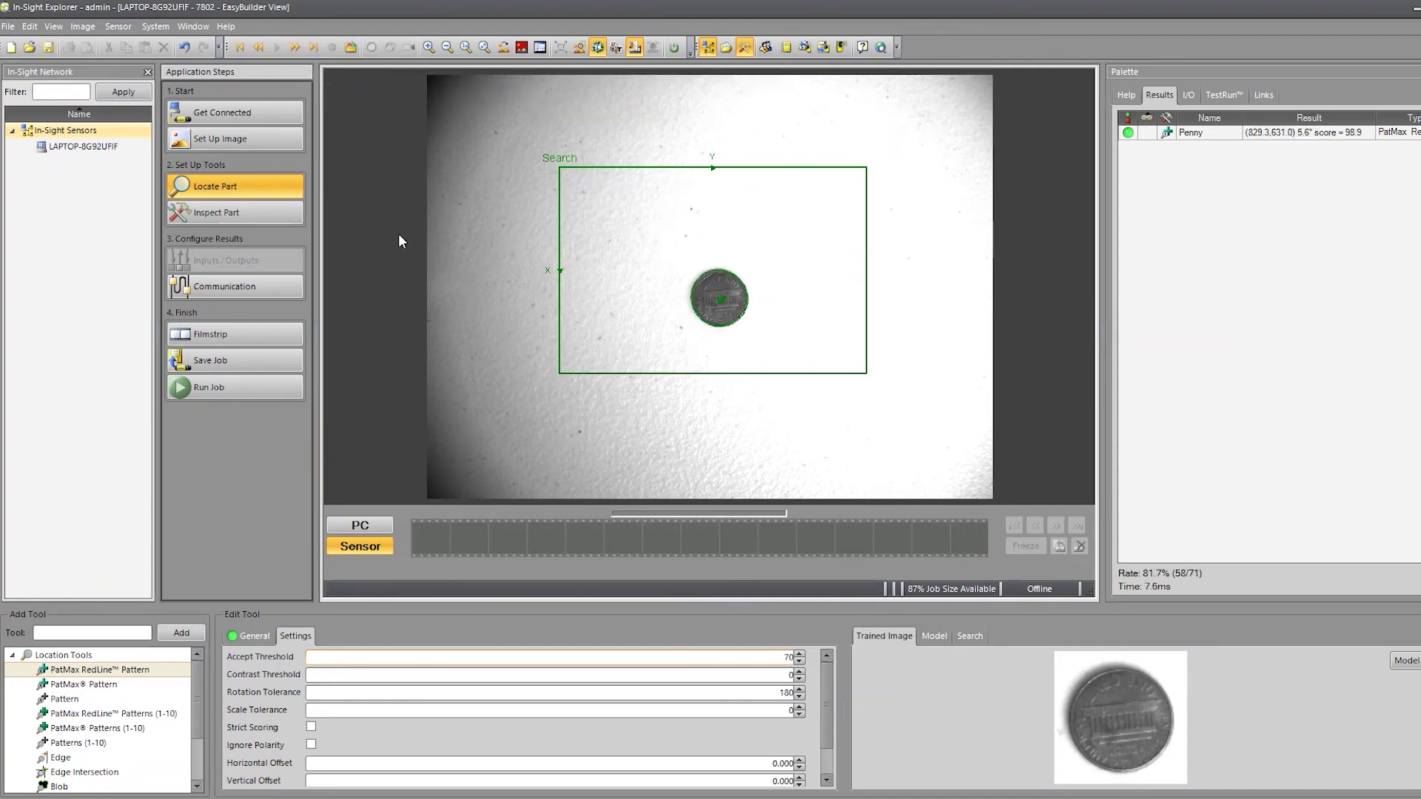
{"action": "scroll", "coordinate": [834, 734], "scroll_direction": "down", "scroll_amount": 2}
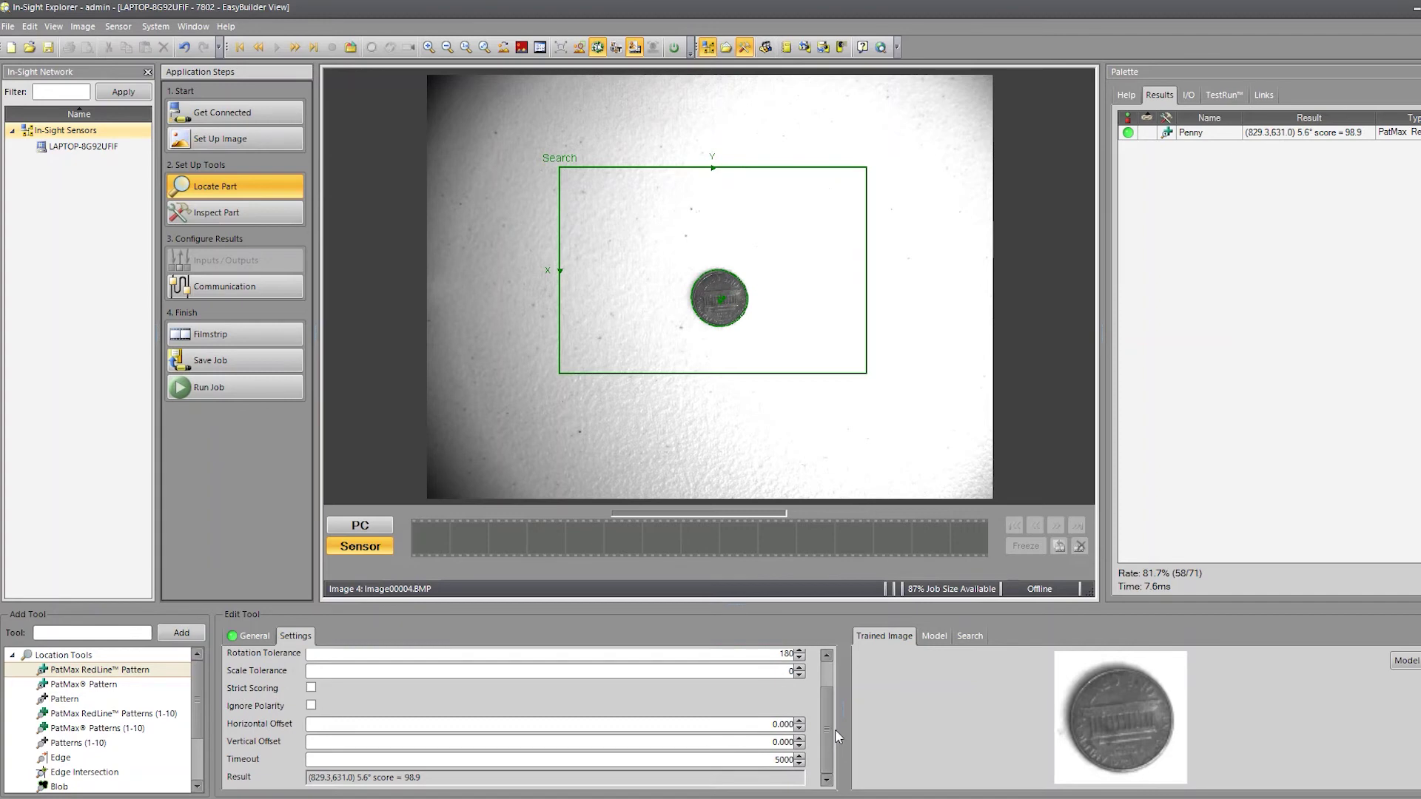
{"action": "scroll", "coordinate": [829, 726], "scroll_direction": "up", "scroll_amount": 2}
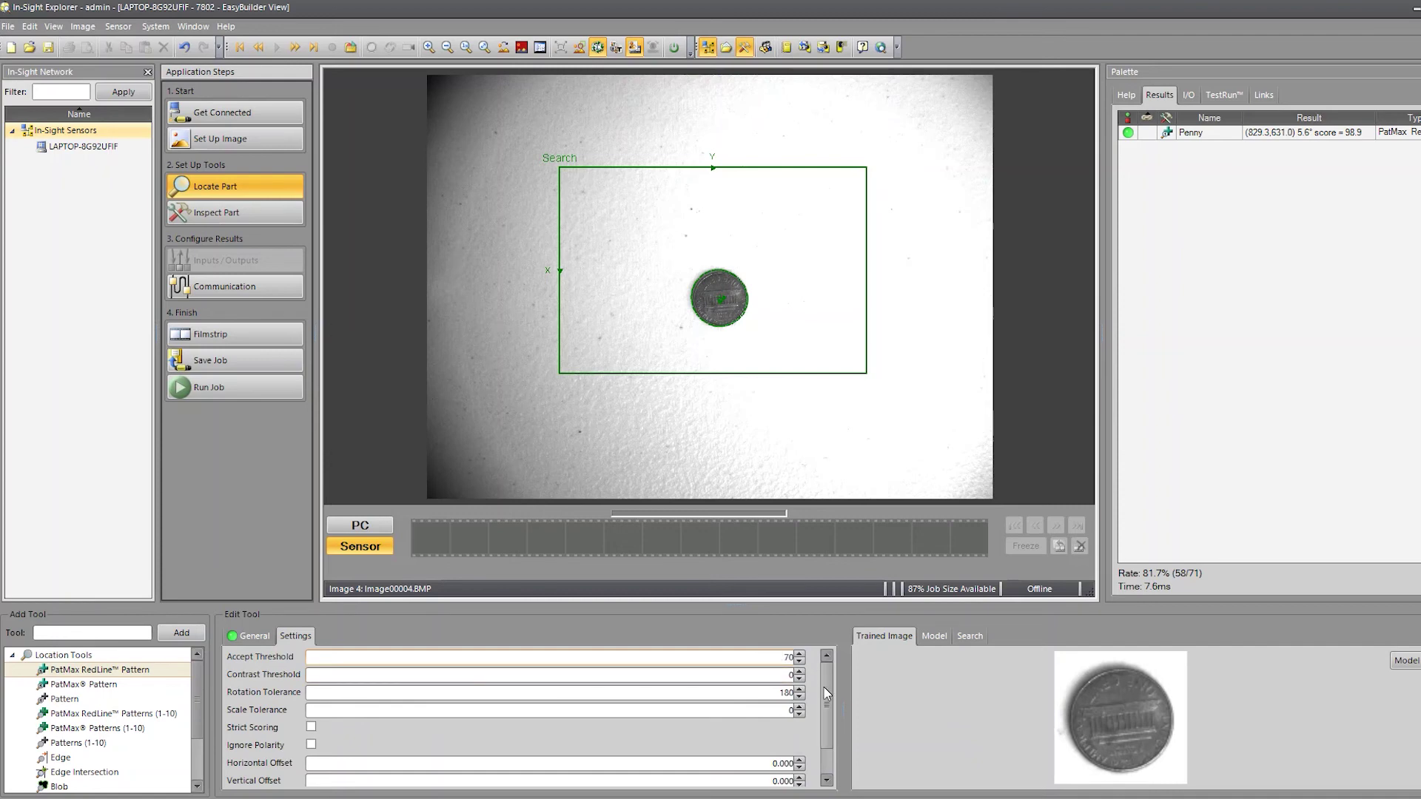
{"action": "scroll", "coordinate": [823, 686], "scroll_direction": "down", "scroll_amount": 2}
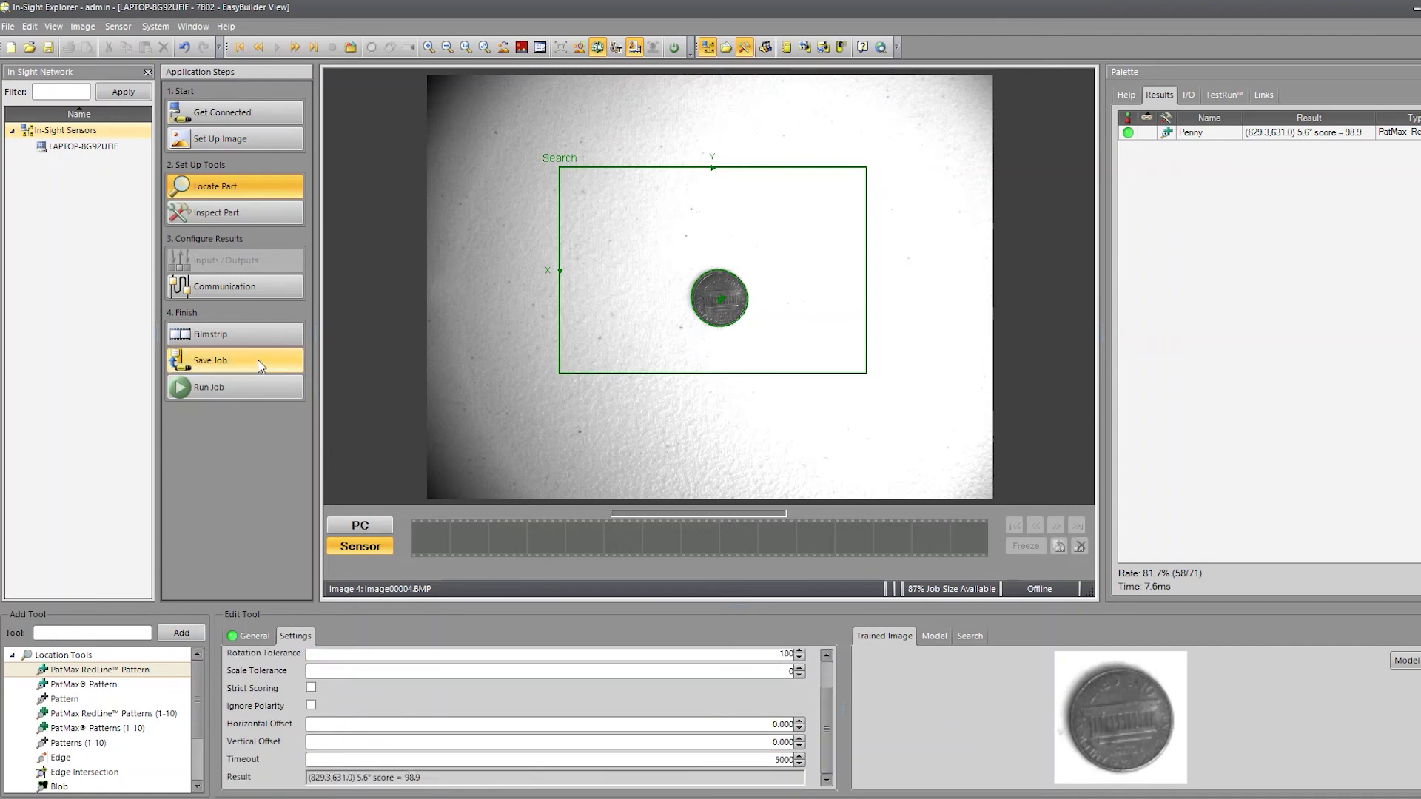
{"action": "left_click", "coordinate": [292, 50]}
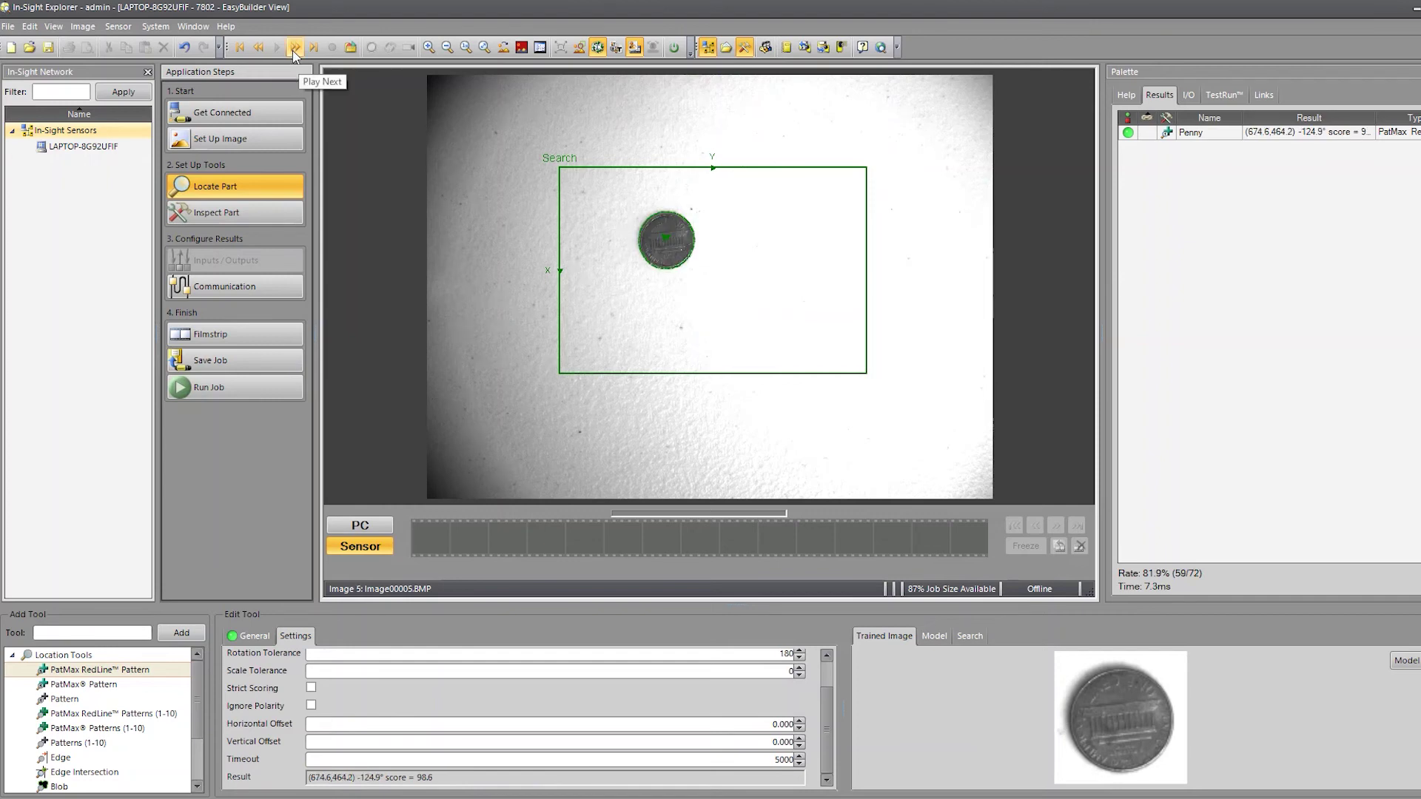
{"action": "left_click", "coordinate": [291, 51]}
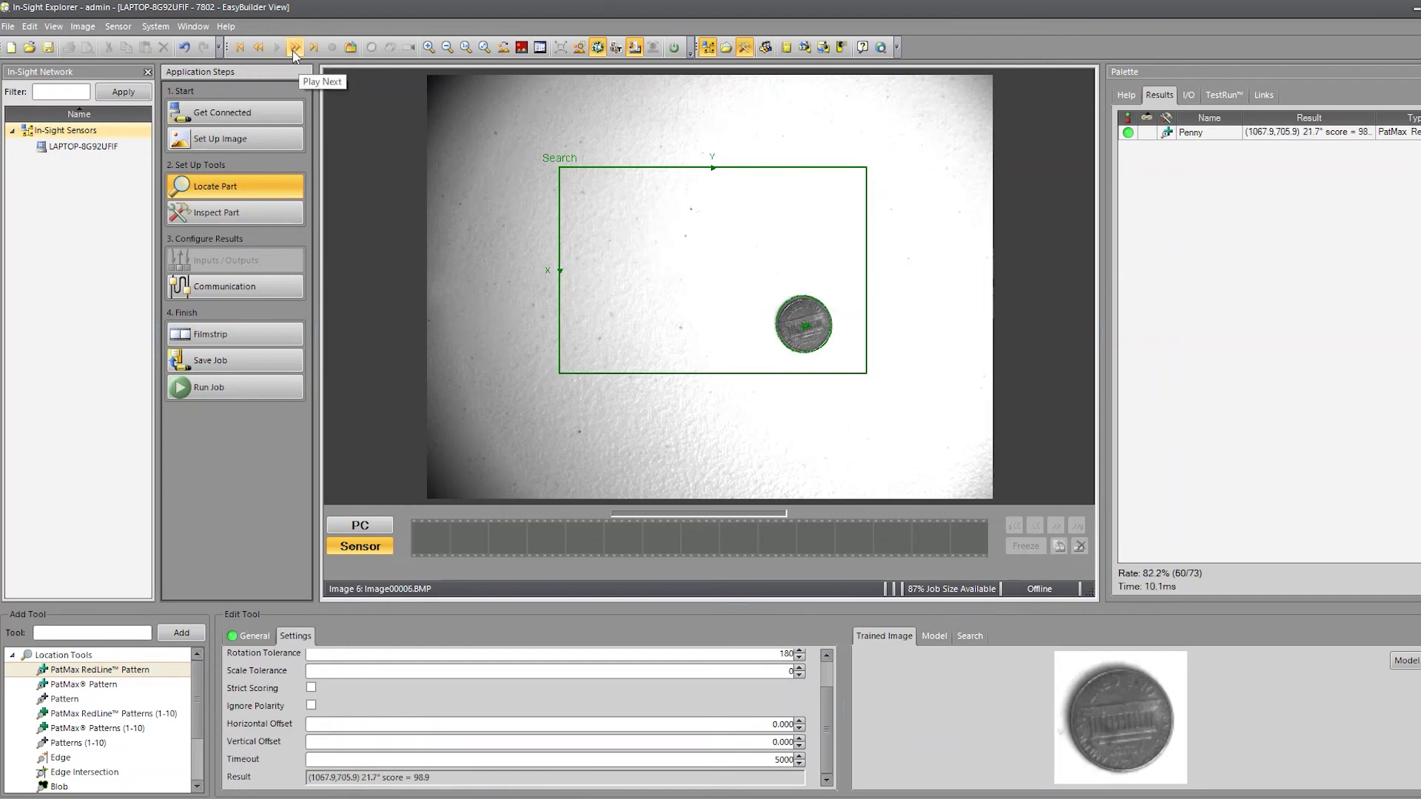
{"action": "left_click", "coordinate": [291, 50]}
{"action": "left_click", "coordinate": [291, 50]}
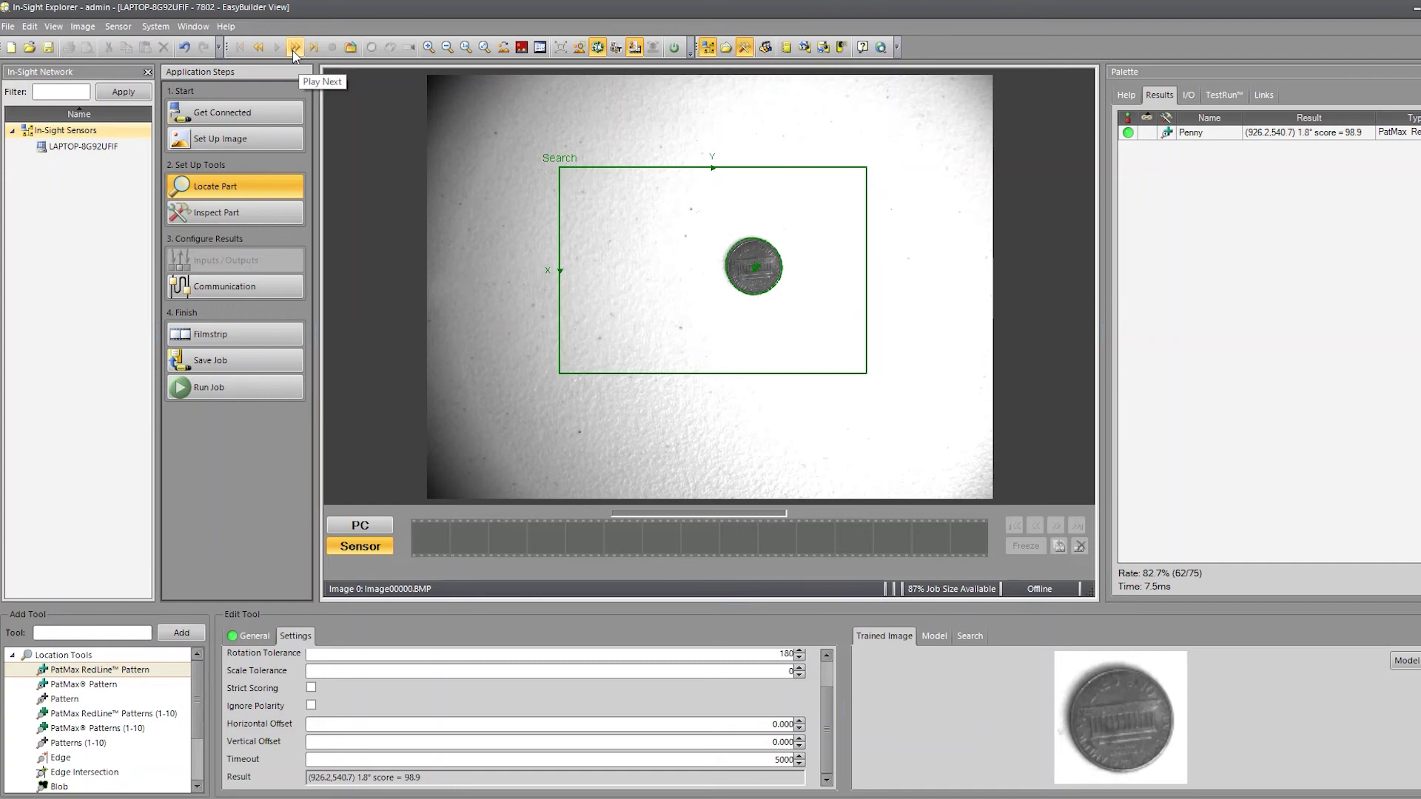
{"action": "left_click", "coordinate": [292, 50]}
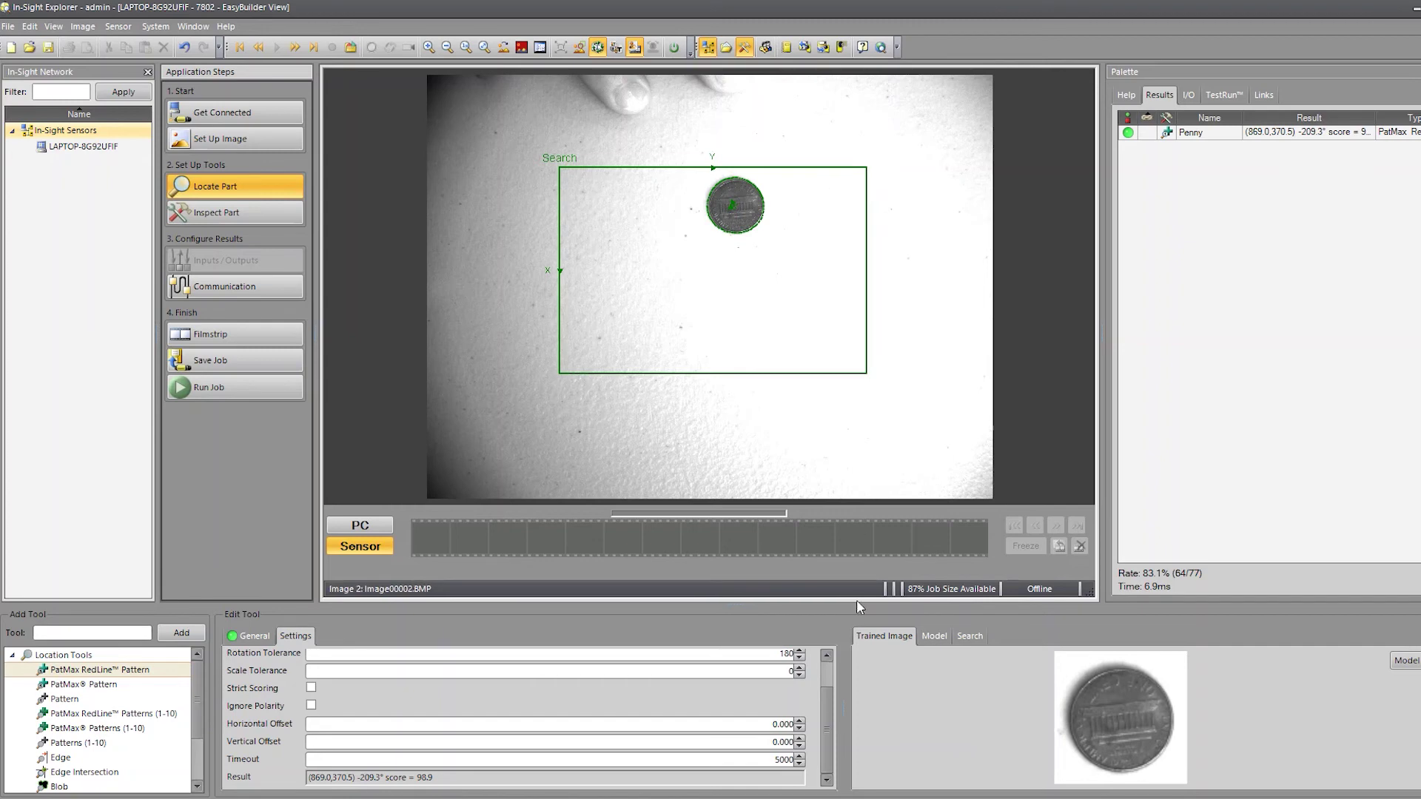
Step: Set the Penny tool's Accept Threshold to 80 and replay the Pass images to check it
{"action": "left_click_drag", "start_coordinate": [827, 755], "coordinate": [829, 664]}
{"action": "double_click", "coordinate": [787, 657]}
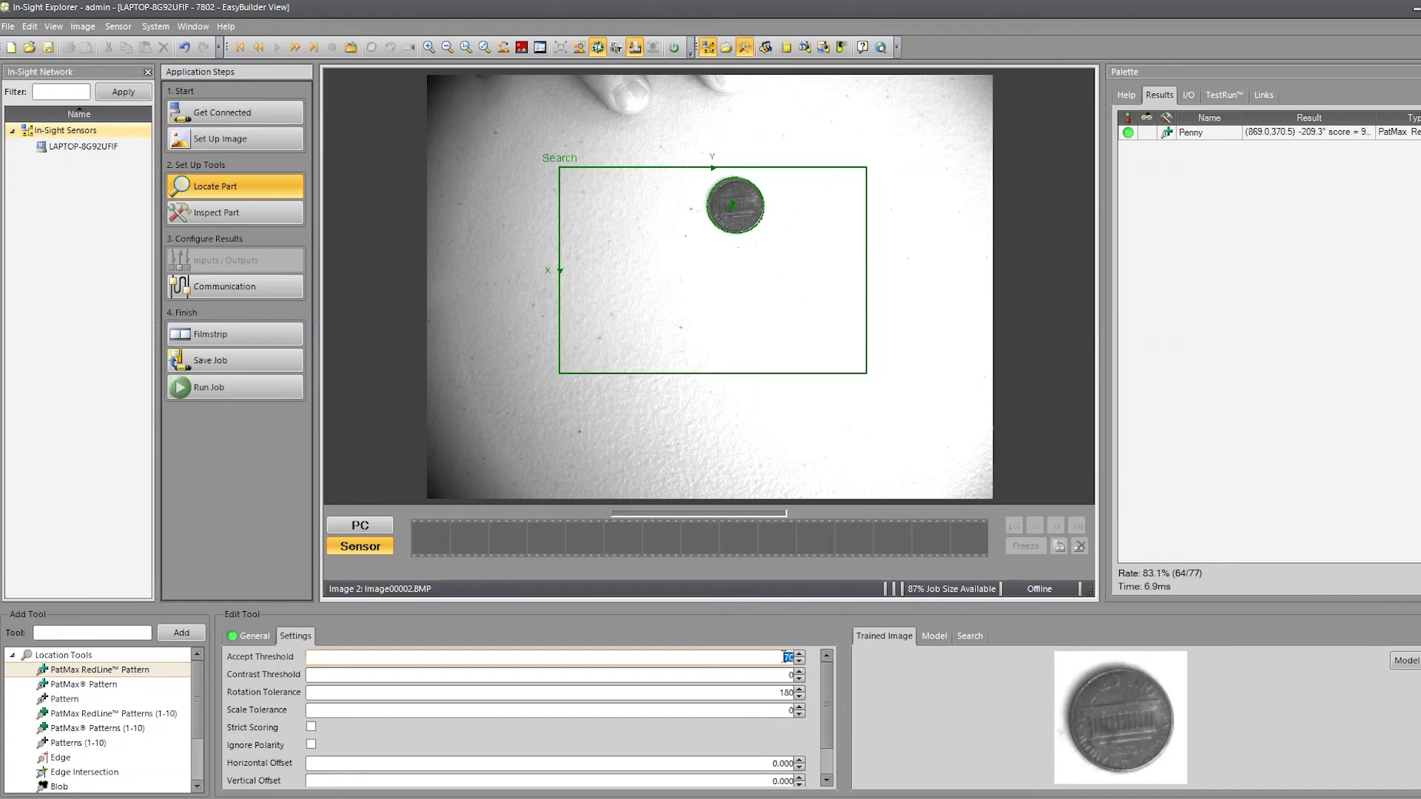
{"action": "scroll", "coordinate": [829, 688], "scroll_direction": "down", "scroll_amount": 2}
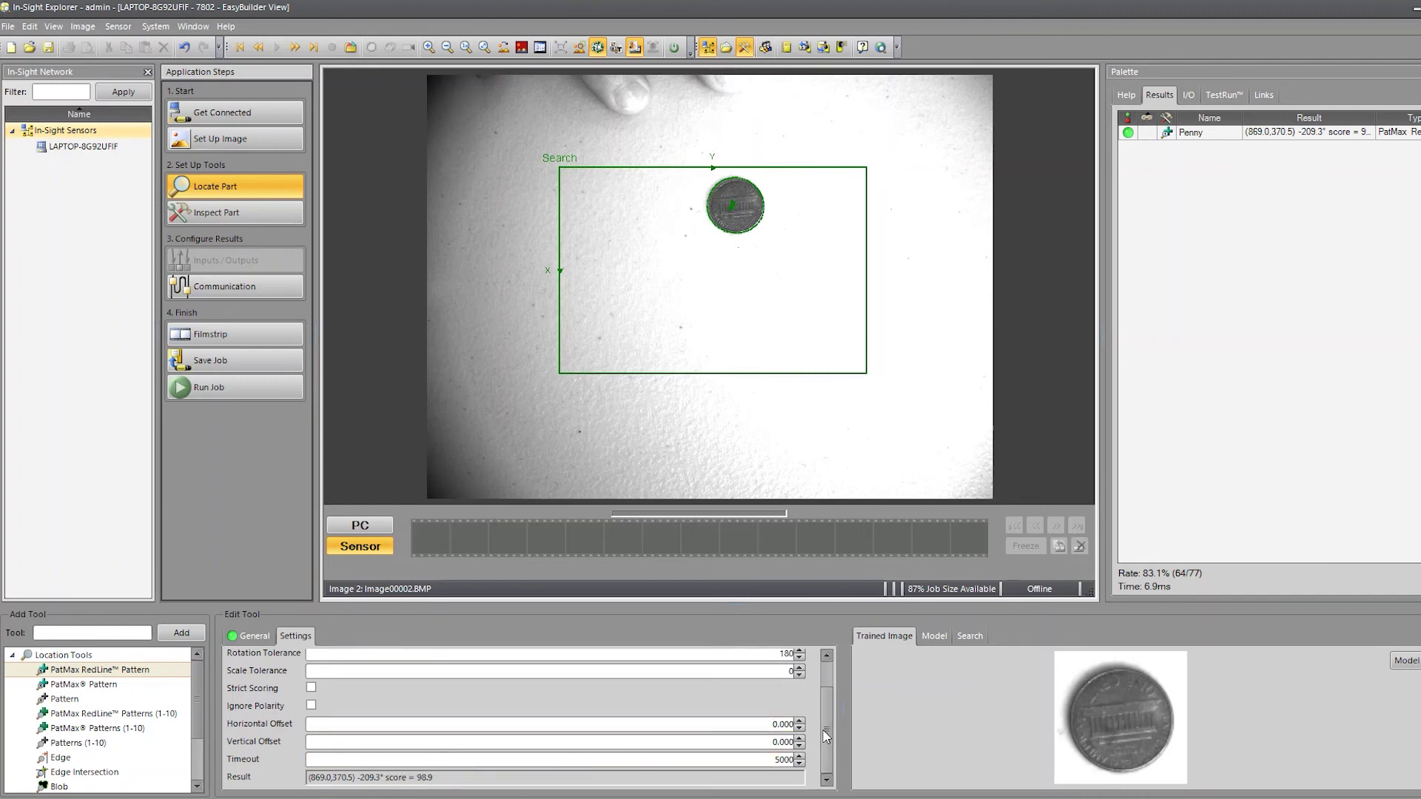
{"action": "scroll", "coordinate": [828, 688], "scroll_direction": "up", "scroll_amount": 2}
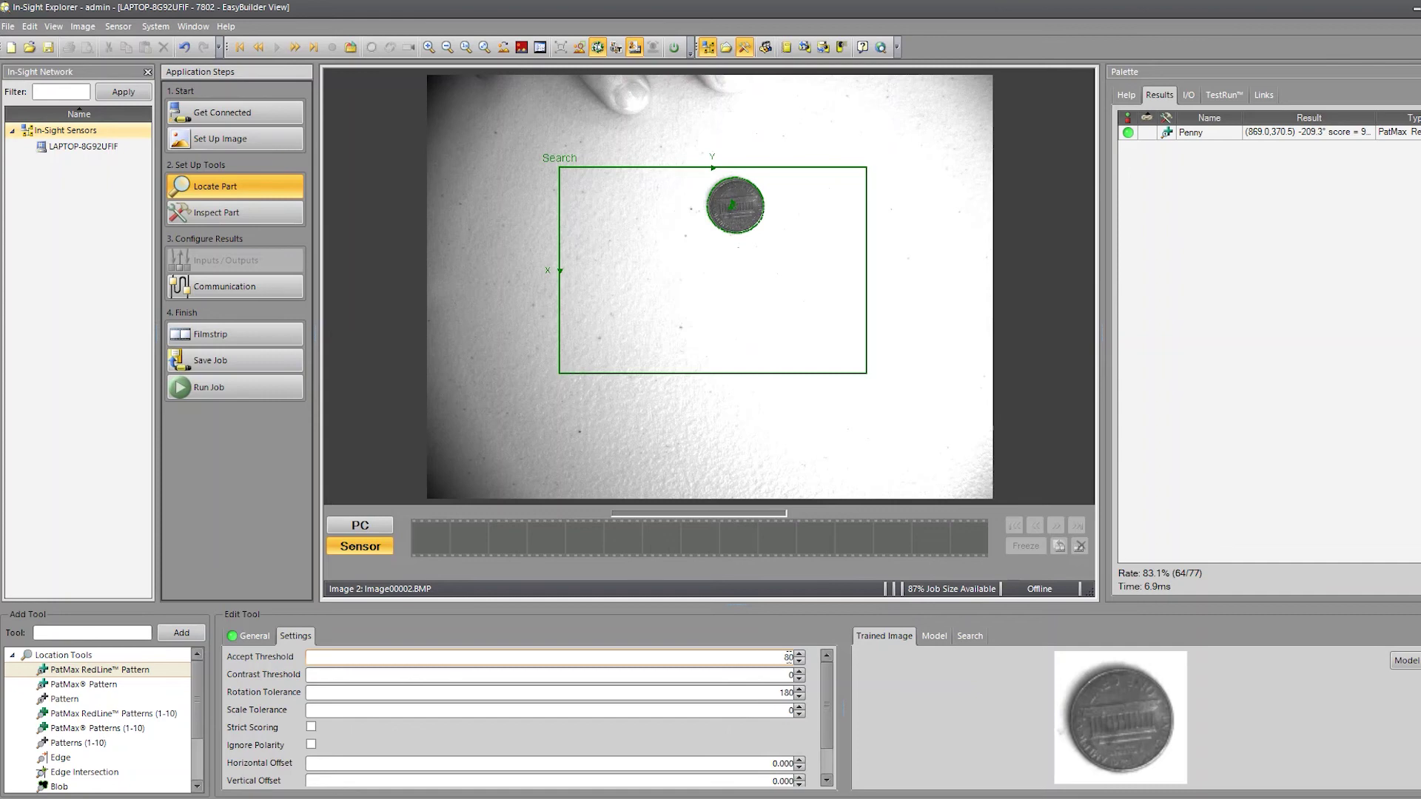
{"action": "left_click_drag", "start_coordinate": [790, 656], "coordinate": [780, 657]}
{"action": "key", "text": "BackSpace"}
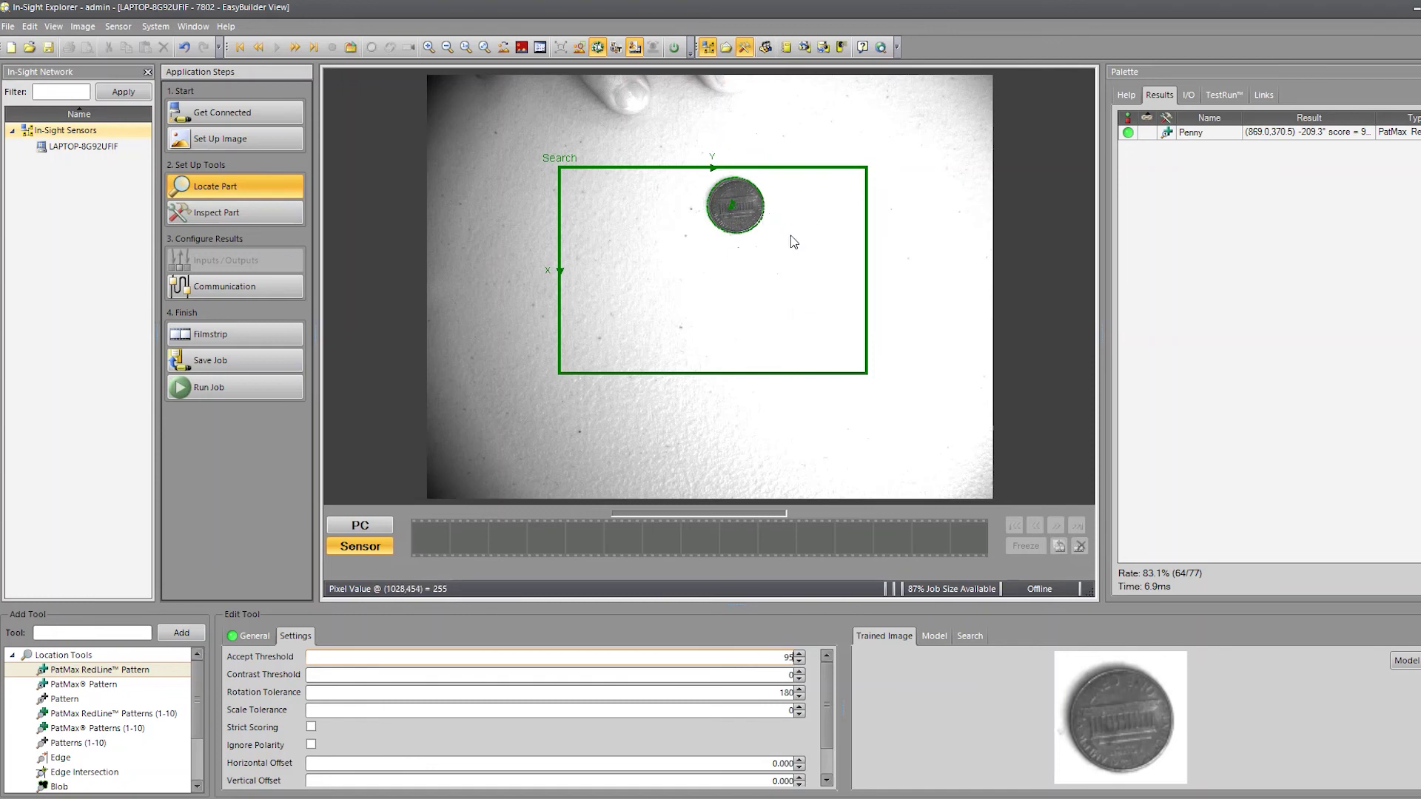
{"action": "scroll", "coordinate": [818, 668], "scroll_direction": "down", "scroll_amount": 15}
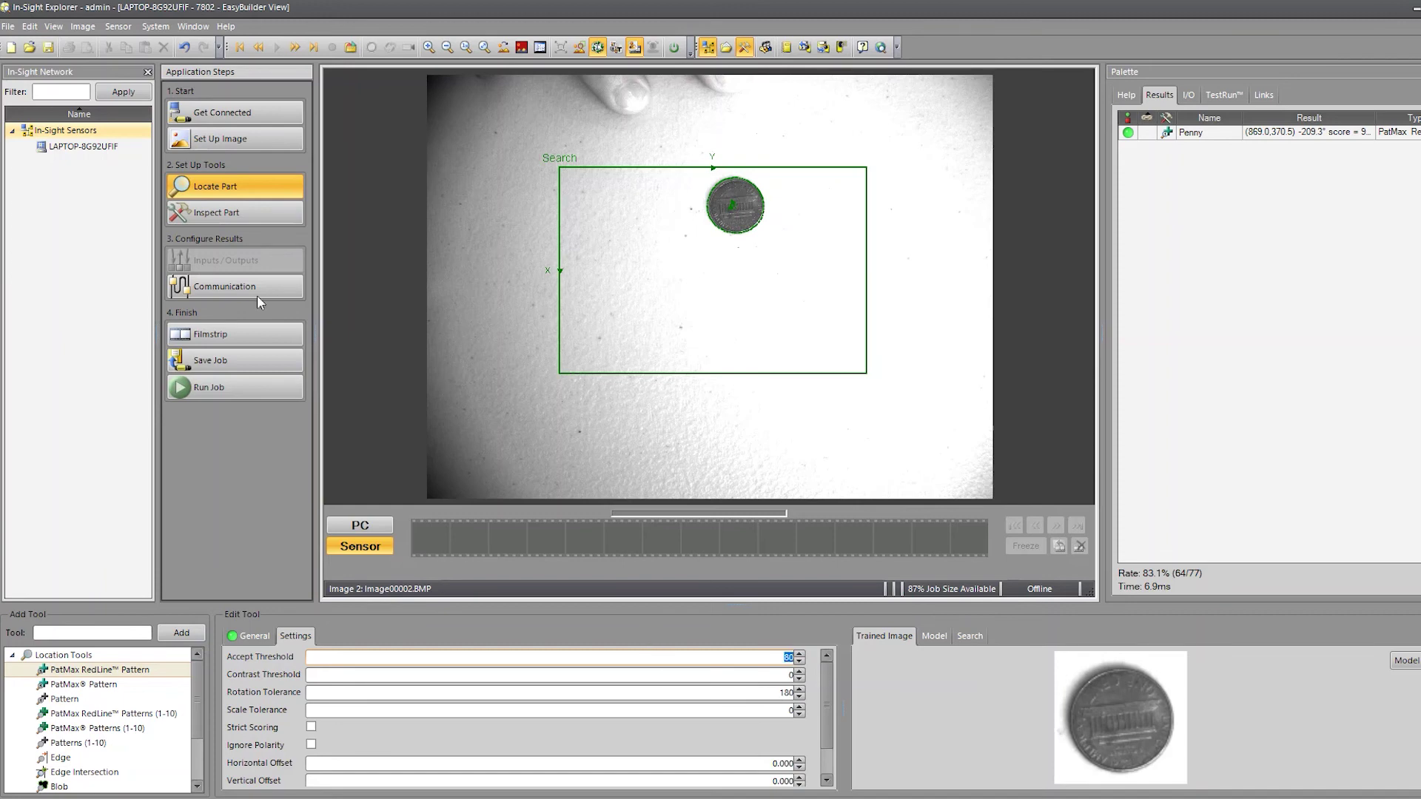
{"action": "left_click", "coordinate": [296, 47]}
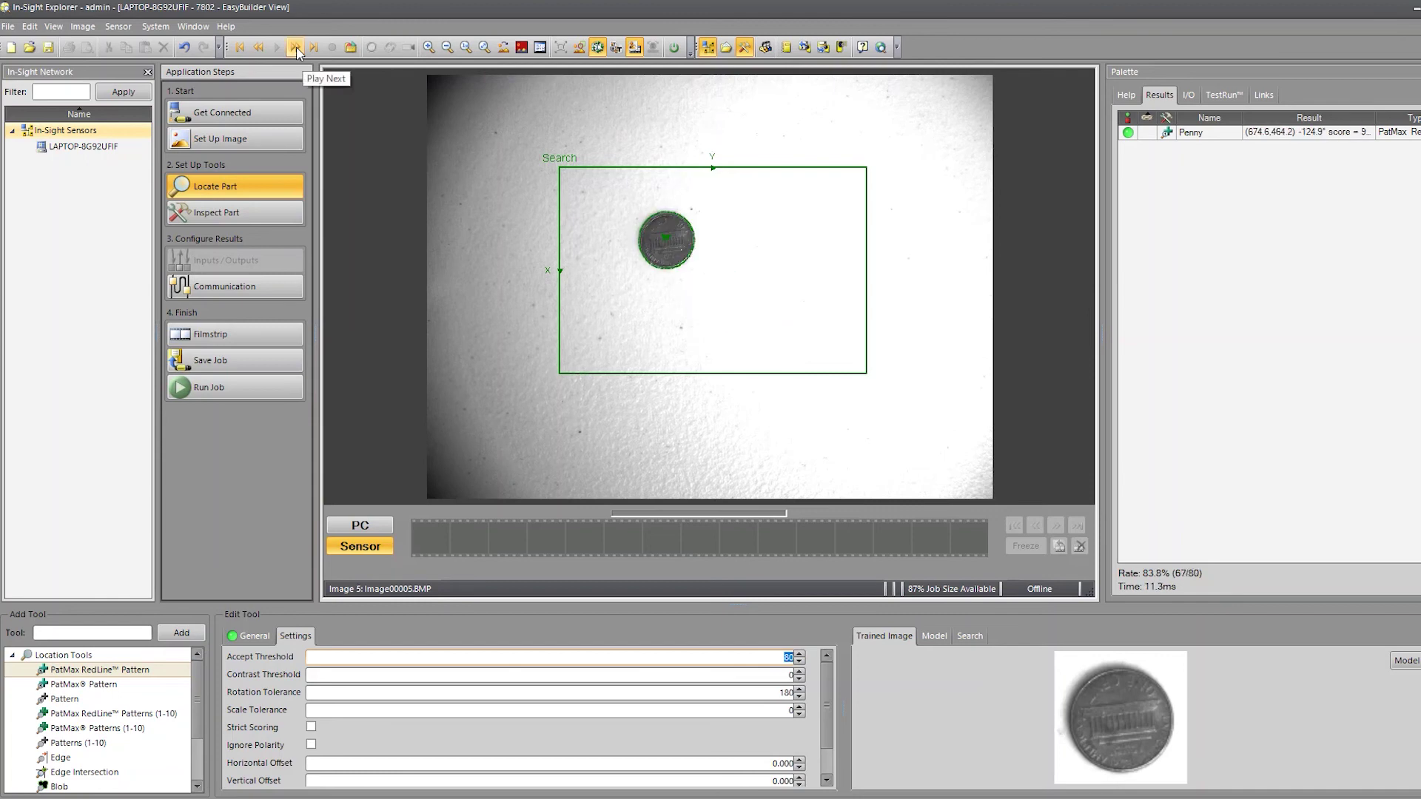
Step: Switch the playback folder back to the Fail folder and play through the Fail images to check the Penny tool
{"action": "left_click", "coordinate": [349, 50]}
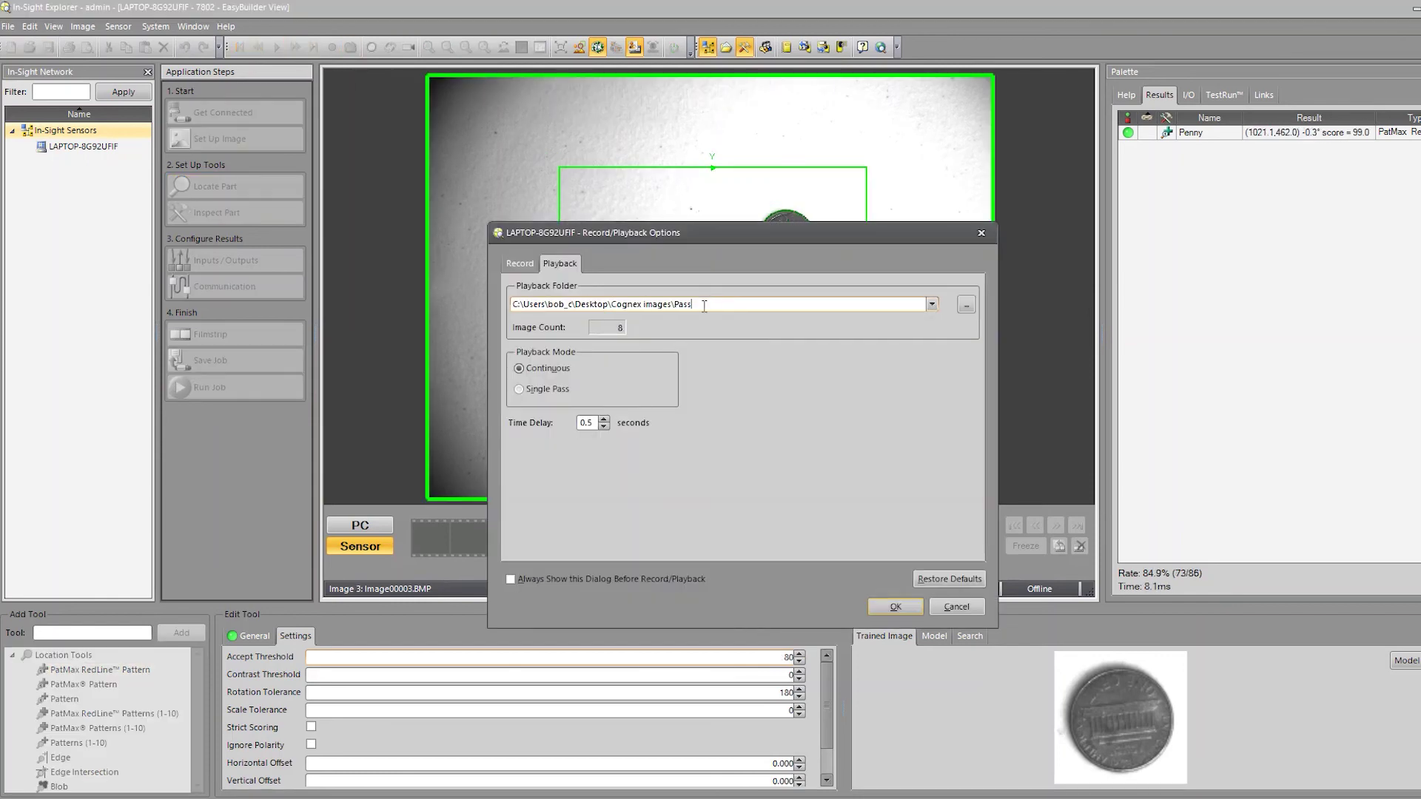
{"action": "left_click", "coordinate": [931, 304]}
{"action": "left_click", "coordinate": [762, 333]}
{"action": "left_click", "coordinate": [893, 606]}
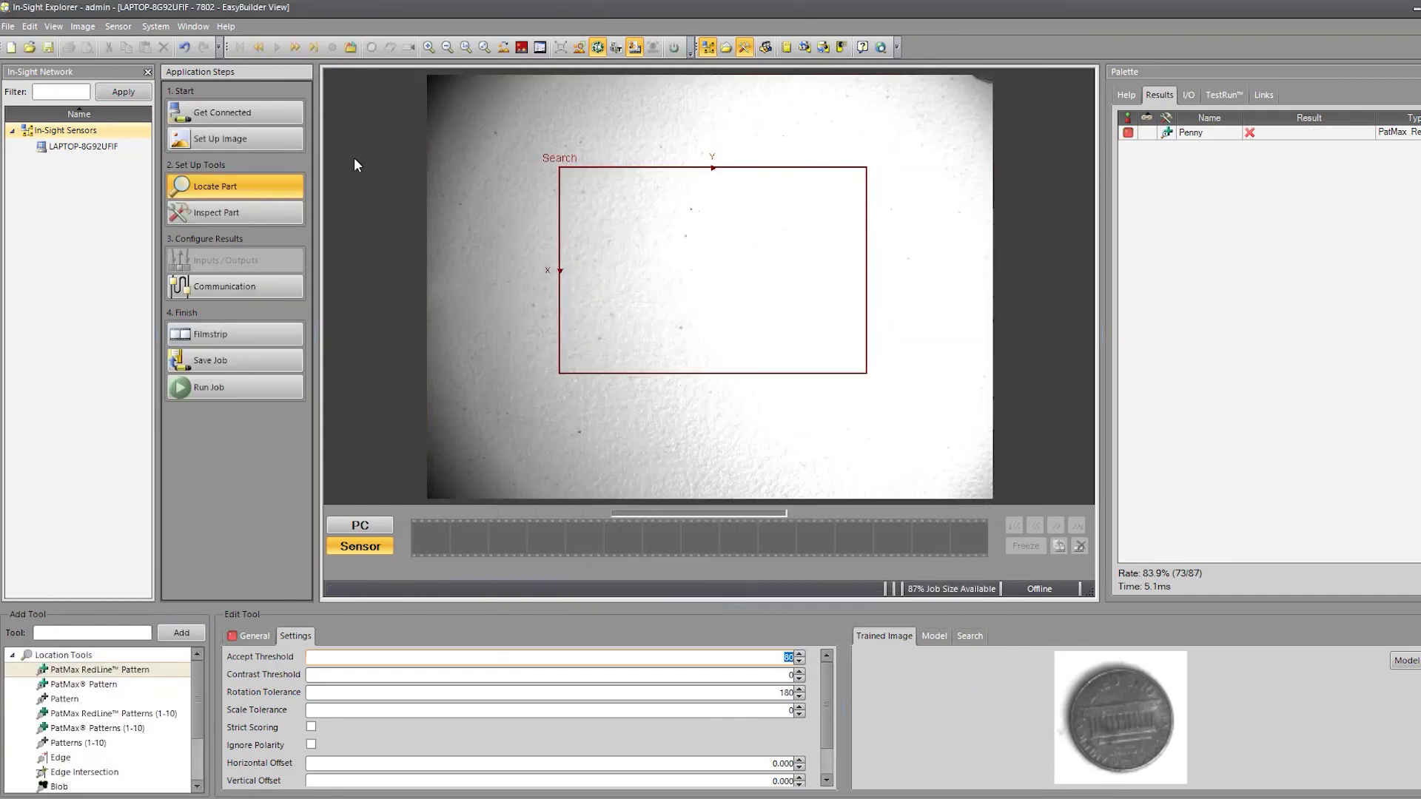
{"action": "left_click", "coordinate": [296, 47]}
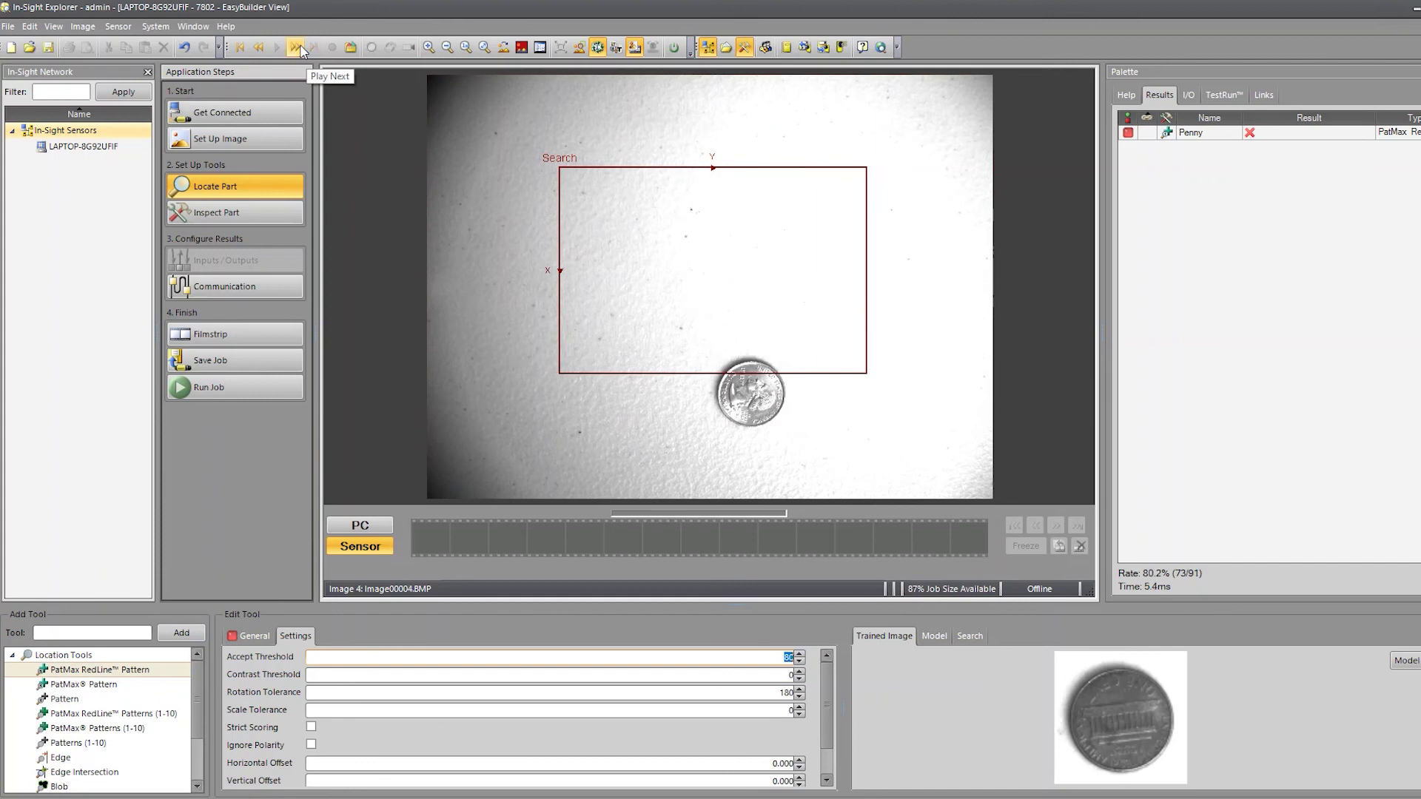
{"action": "left_click", "coordinate": [296, 47]}
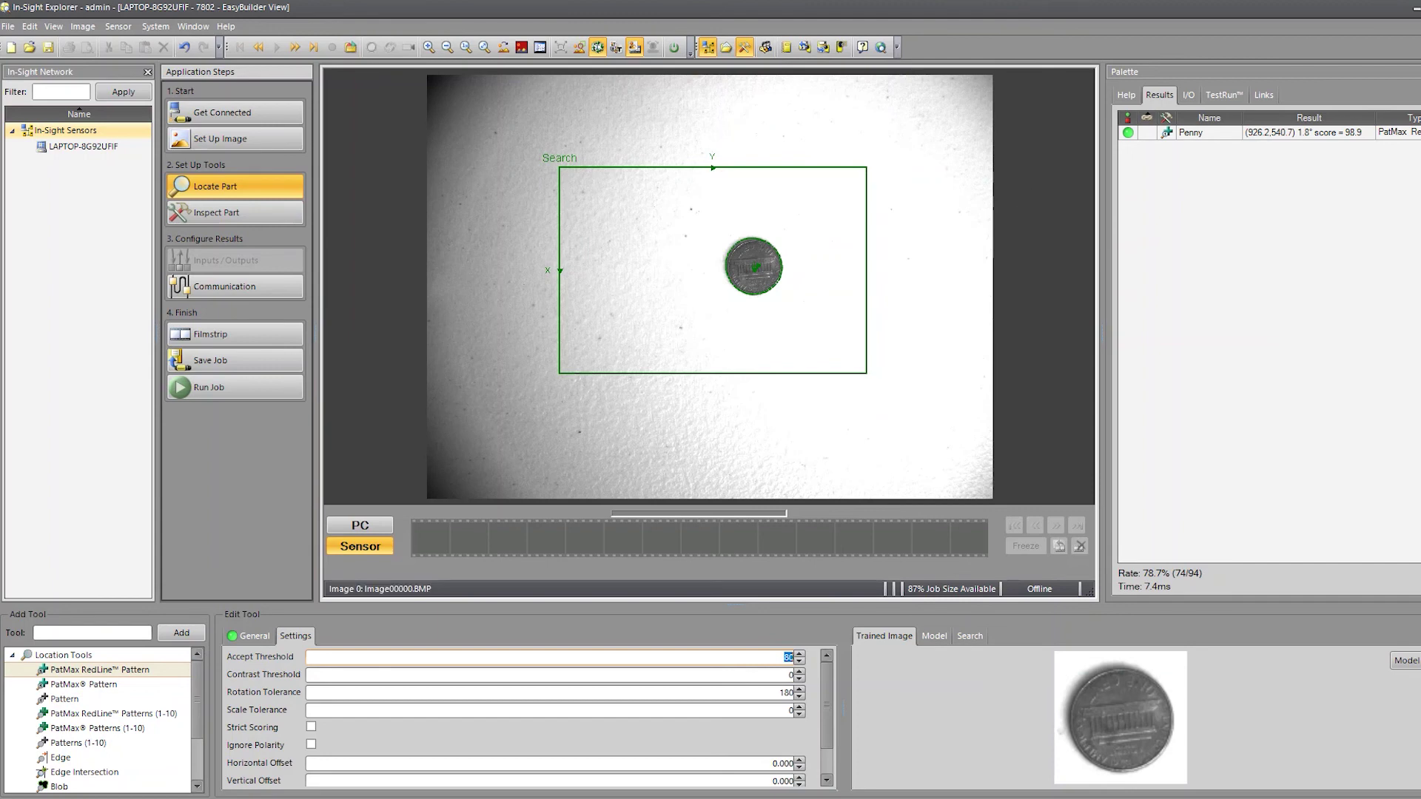
Step: Enlarge the search region to cover nearly the whole image and check its effect on the tool's Execution Time
{"action": "scroll", "coordinate": [827, 686], "scroll_direction": "down", "scroll_amount": 2}
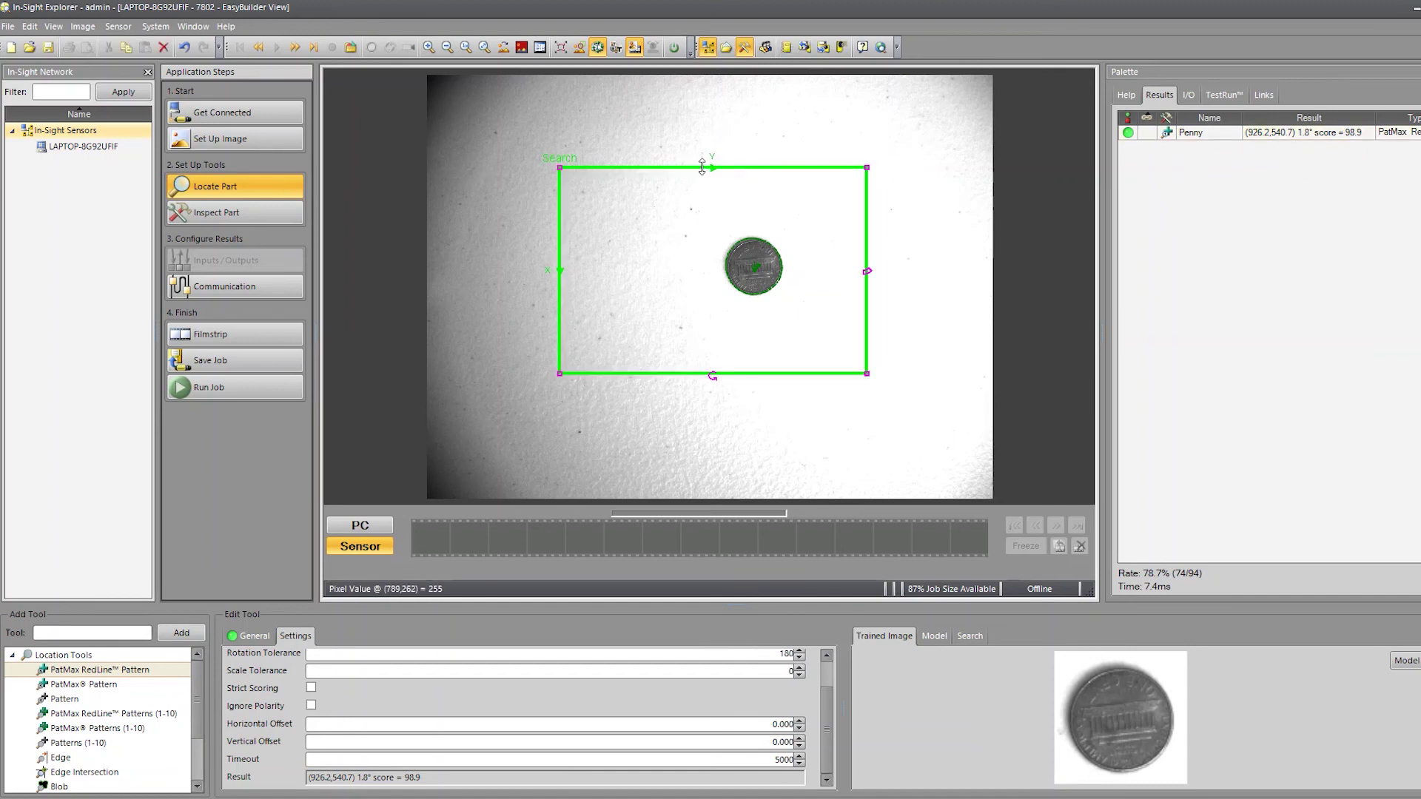
{"action": "mouse_move", "coordinate": [679, 168]}
{"action": "left_mouse_down"}
{"action": "mouse_move", "coordinate": [678, 180]}
{"action": "mouse_move", "coordinate": [682, 161]}
{"action": "left_mouse_up"}
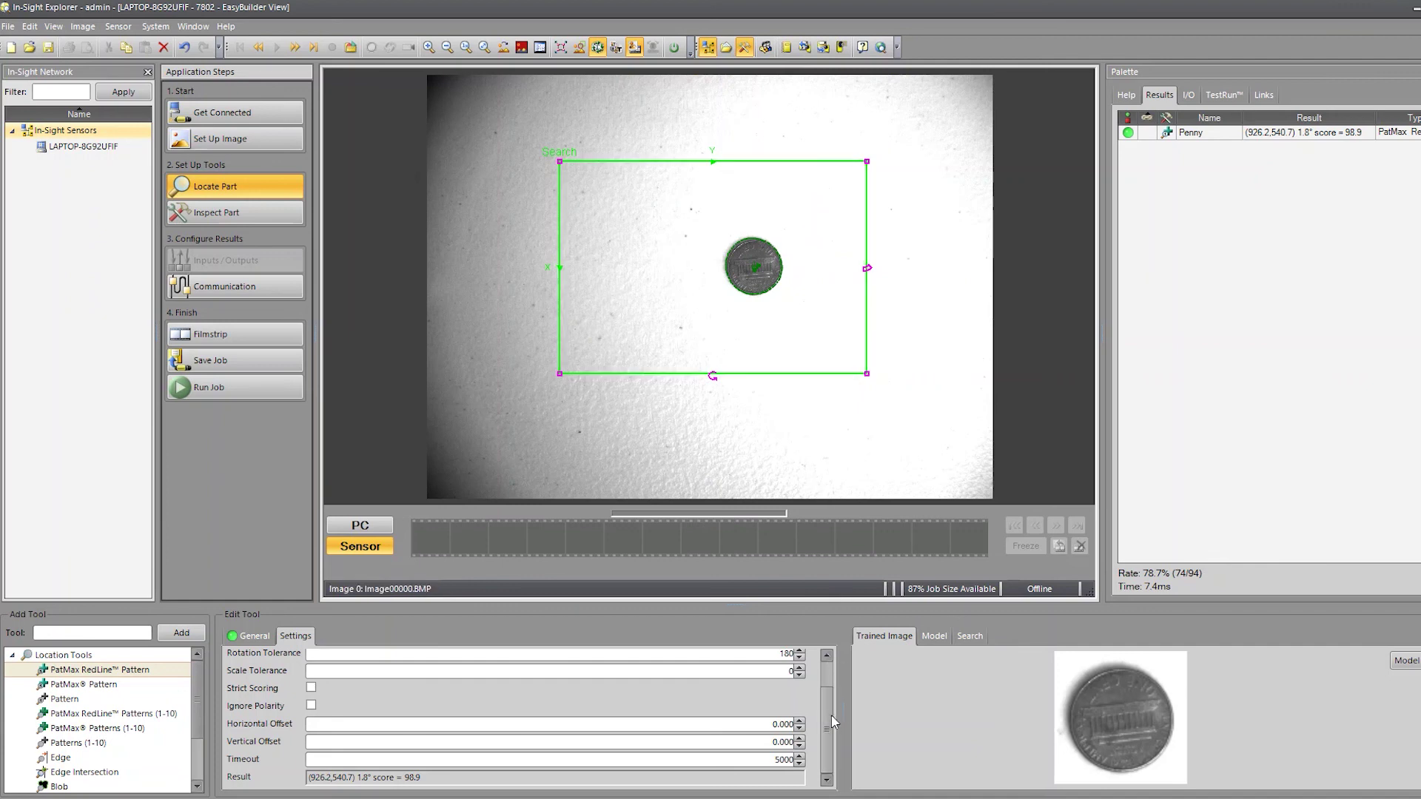
{"action": "scroll", "coordinate": [831, 713], "scroll_direction": "up", "scroll_amount": 2}
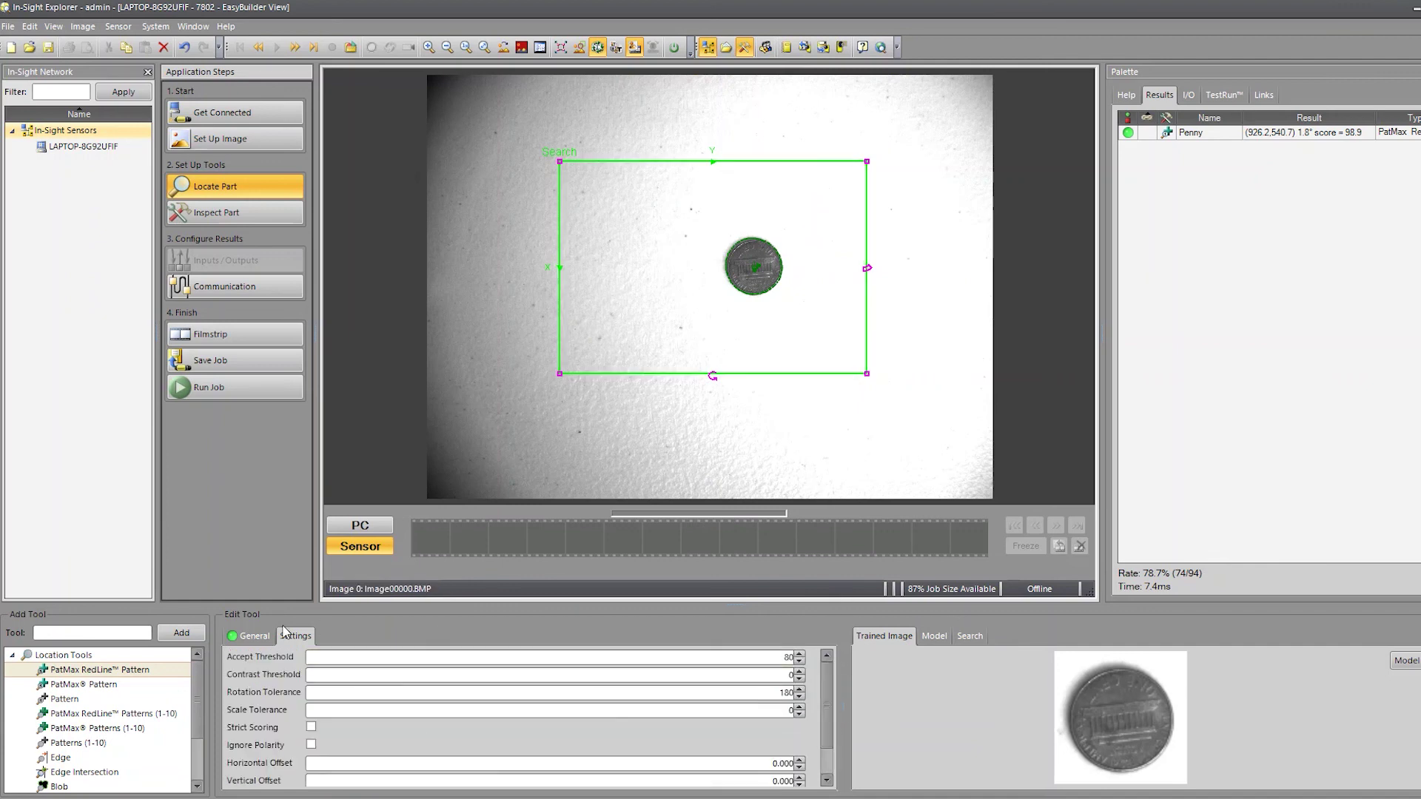
{"action": "left_click", "coordinate": [254, 636]}
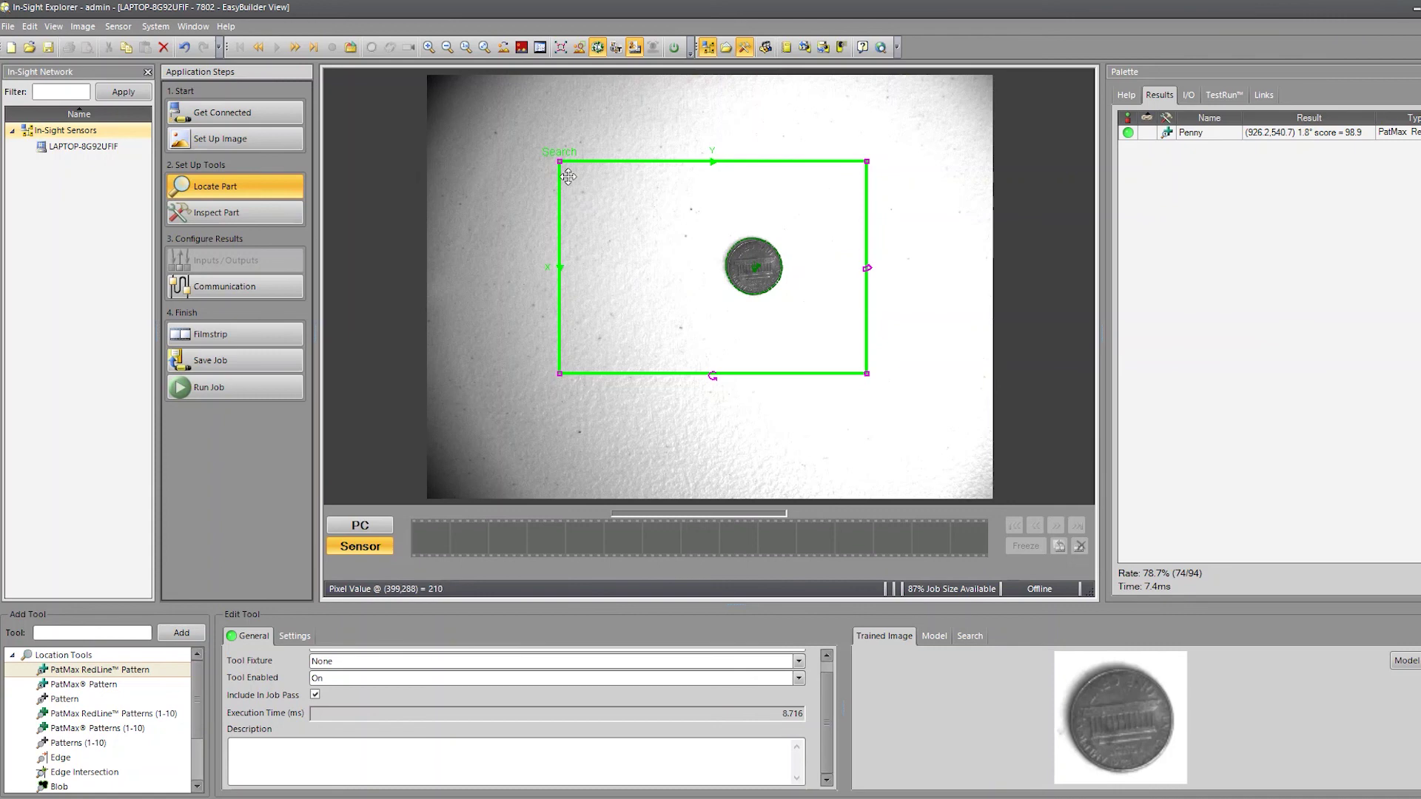
{"action": "left_click_drag", "start_coordinate": [559, 162], "coordinate": [433, 80]}
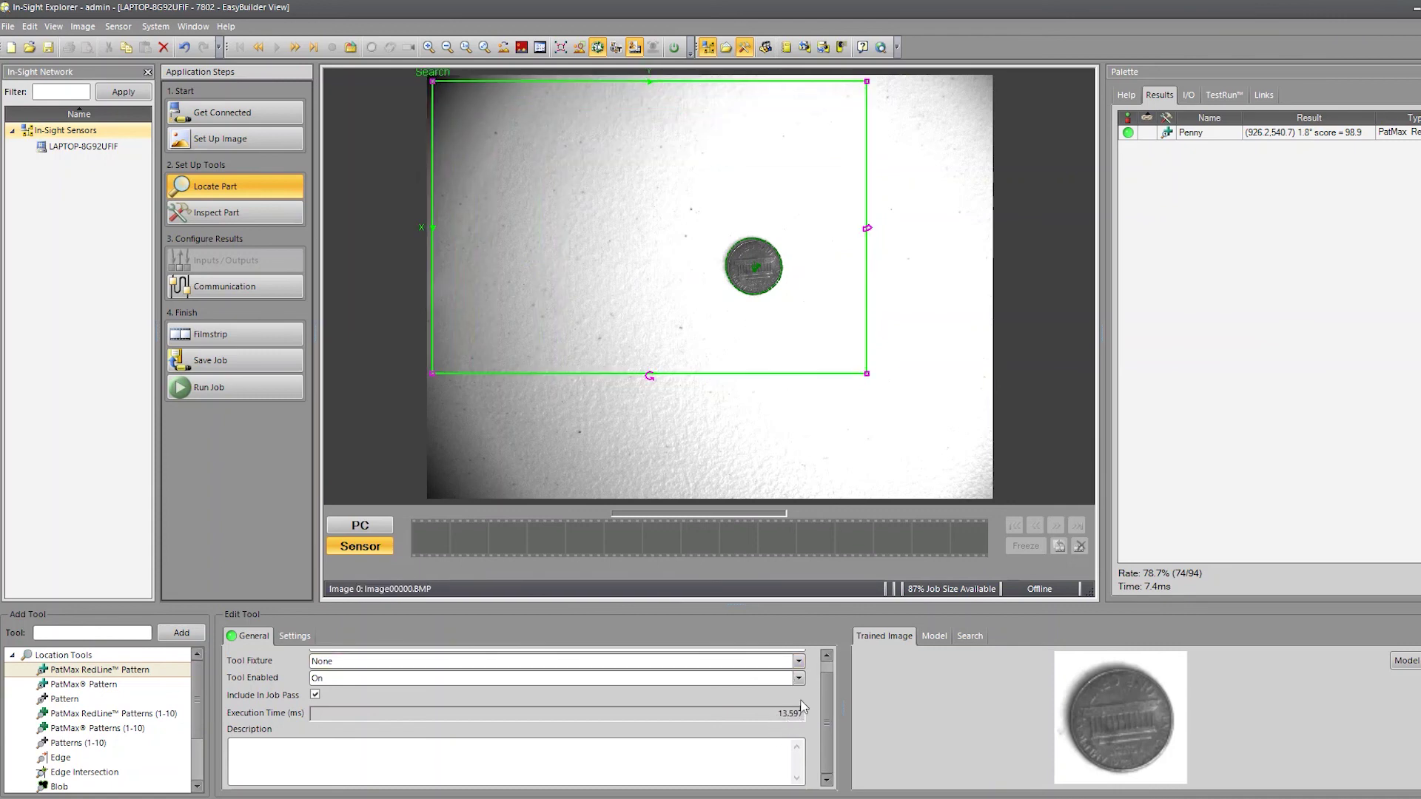
{"action": "left_click_drag", "start_coordinate": [866, 375], "coordinate": [991, 498]}
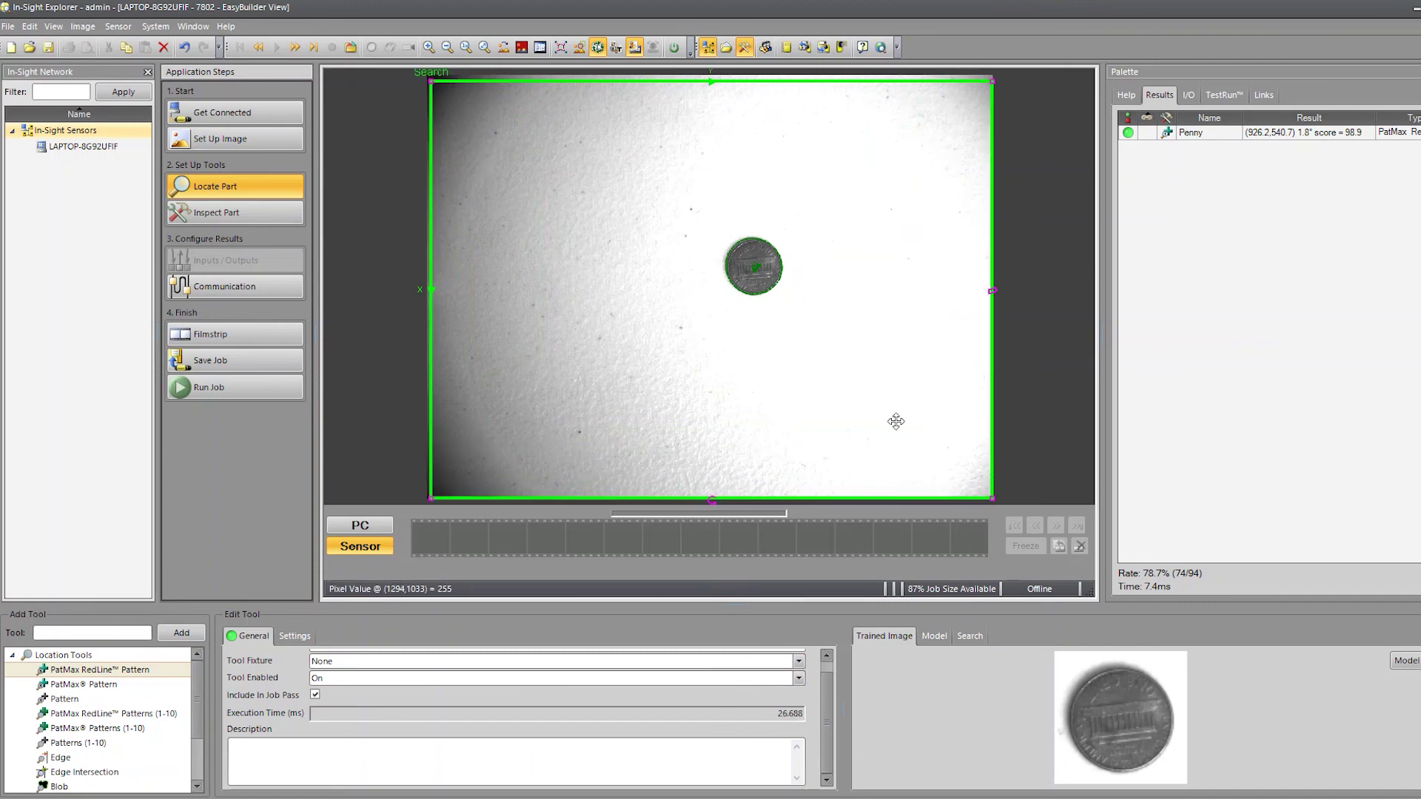
Step: Shrink the search region back to a smaller rectangle around the coin area in the middle of the image
{"action": "left_click_drag", "start_coordinate": [994, 501], "coordinate": [872, 389]}
{"action": "left_click_drag", "start_coordinate": [428, 81], "coordinate": [578, 178]}
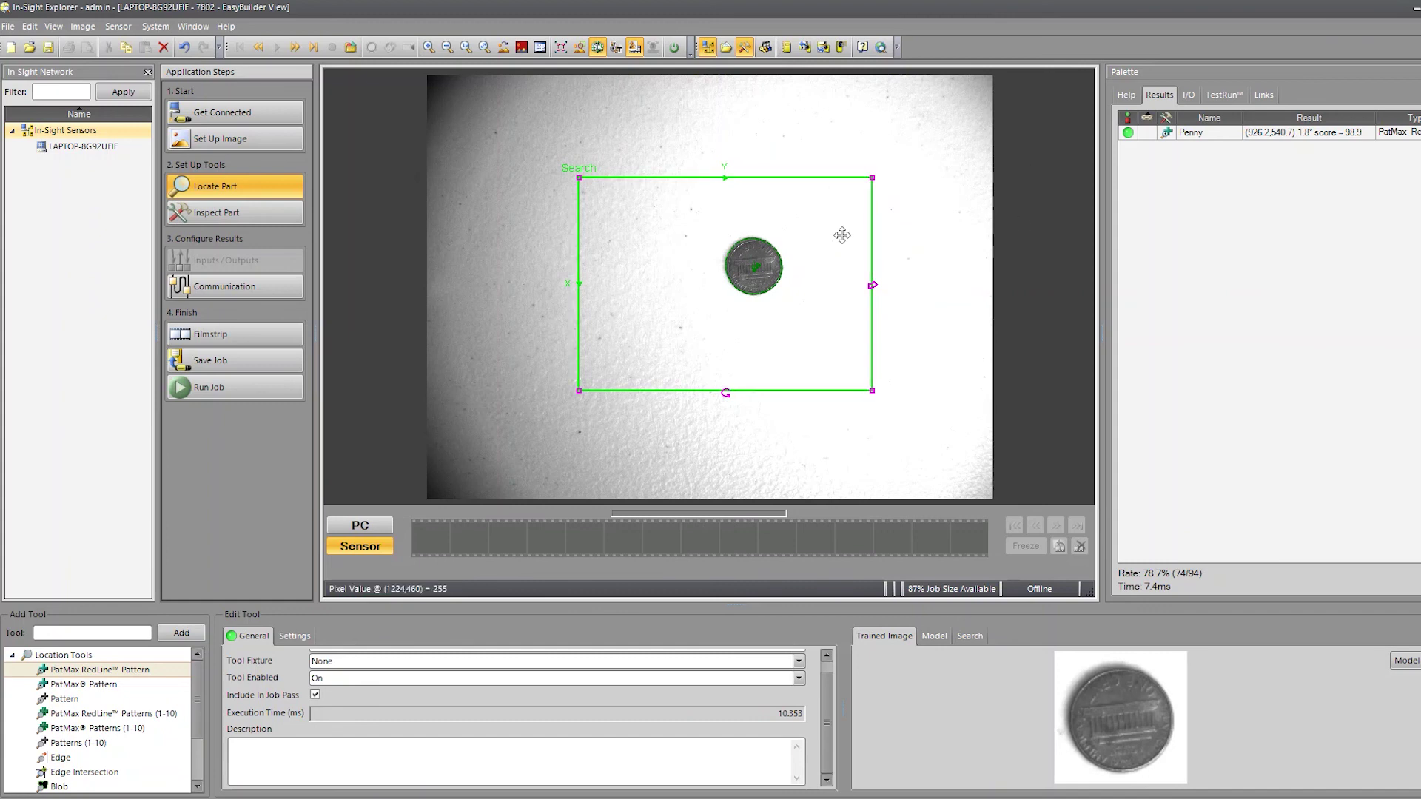
{"action": "mouse_move", "coordinate": [612, 180]}
{"action": "left_mouse_down"}
{"action": "mouse_move", "coordinate": [616, 149]}
{"action": "mouse_move", "coordinate": [614, 183]}
{"action": "left_mouse_up"}
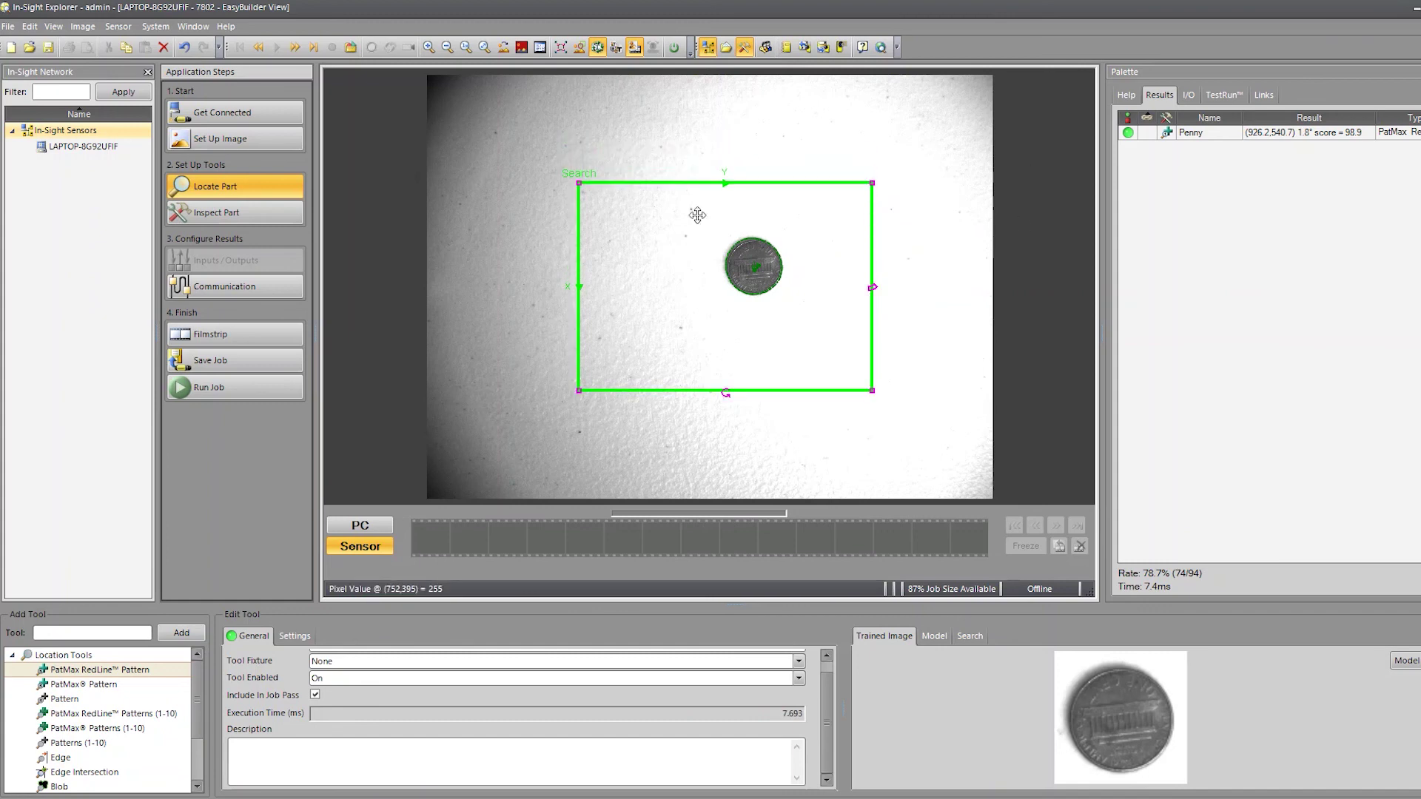